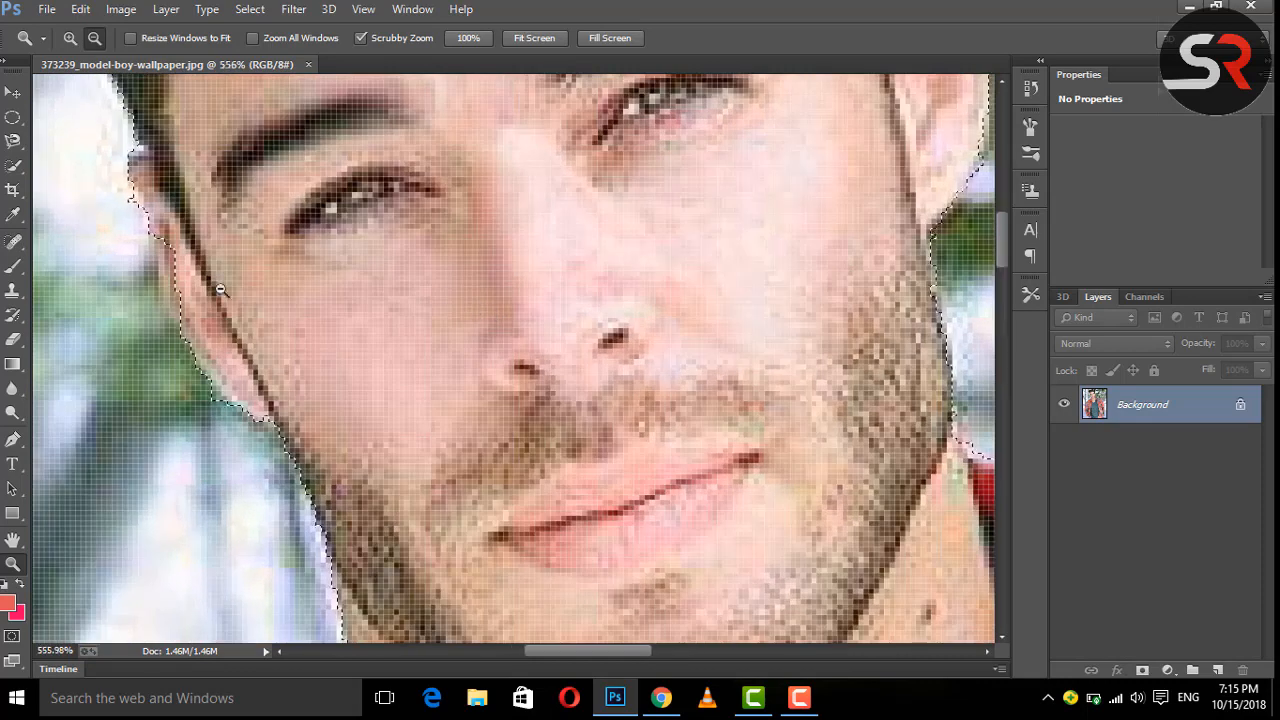
Extend the selection along the edge of the man's ear using Quick Selection in add mode with brush size 13
left_click_drag(272, 267, 457, 277)
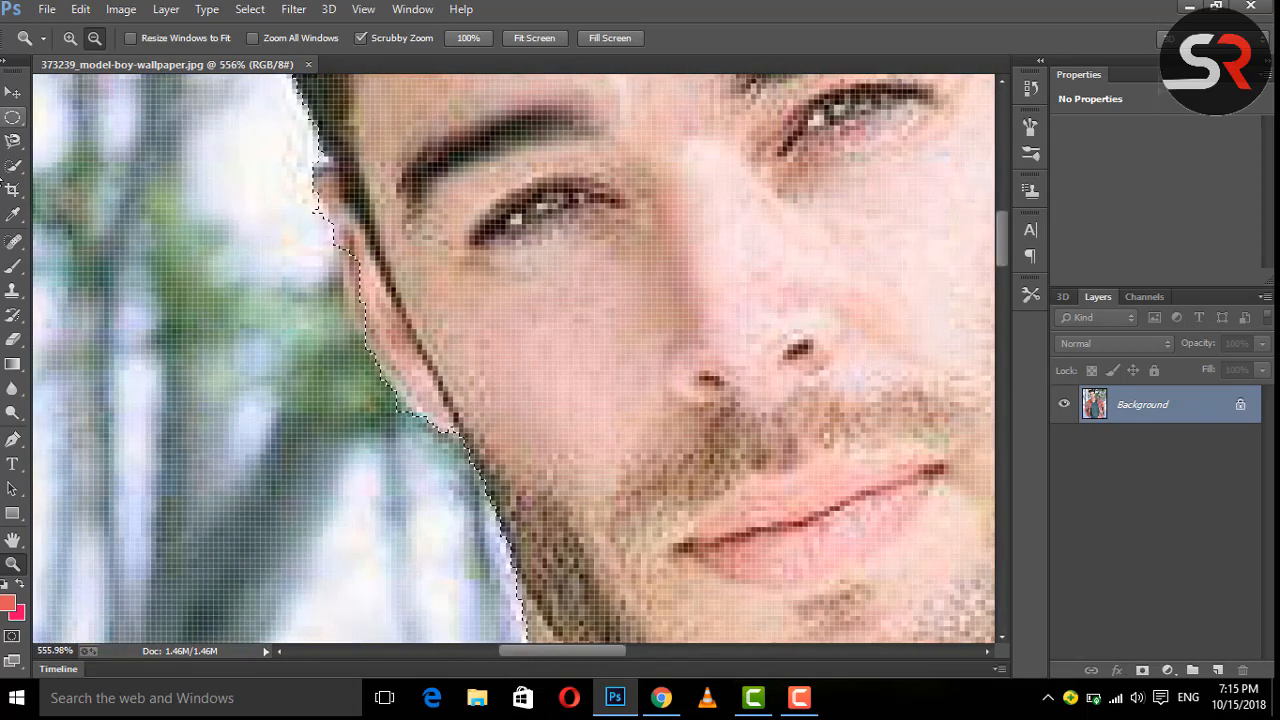
left_click_drag(13, 166, 90, 167)
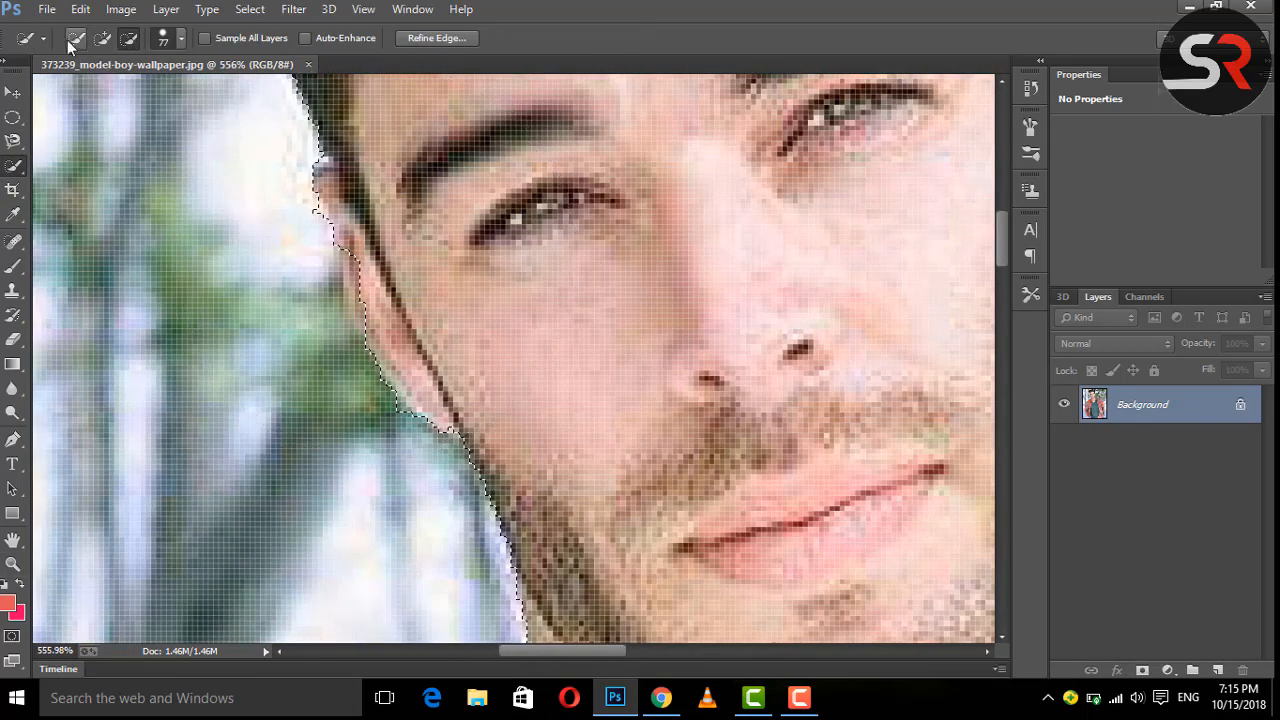
left_click(101, 39)
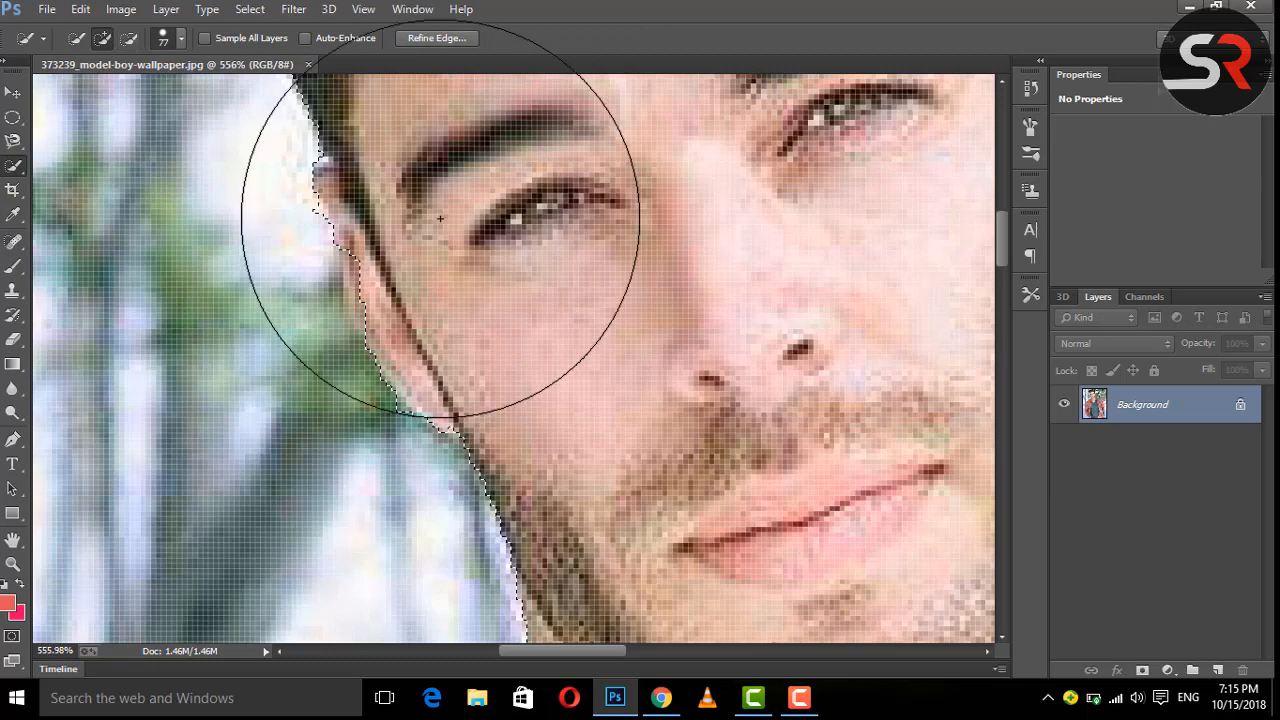
left_click(181, 39)
left_click_drag(146, 93, 87, 91)
left_click_drag(373, 278, 358, 268)
Copy the selected man to a new layer and hide the Background layer
left_click(13, 563)
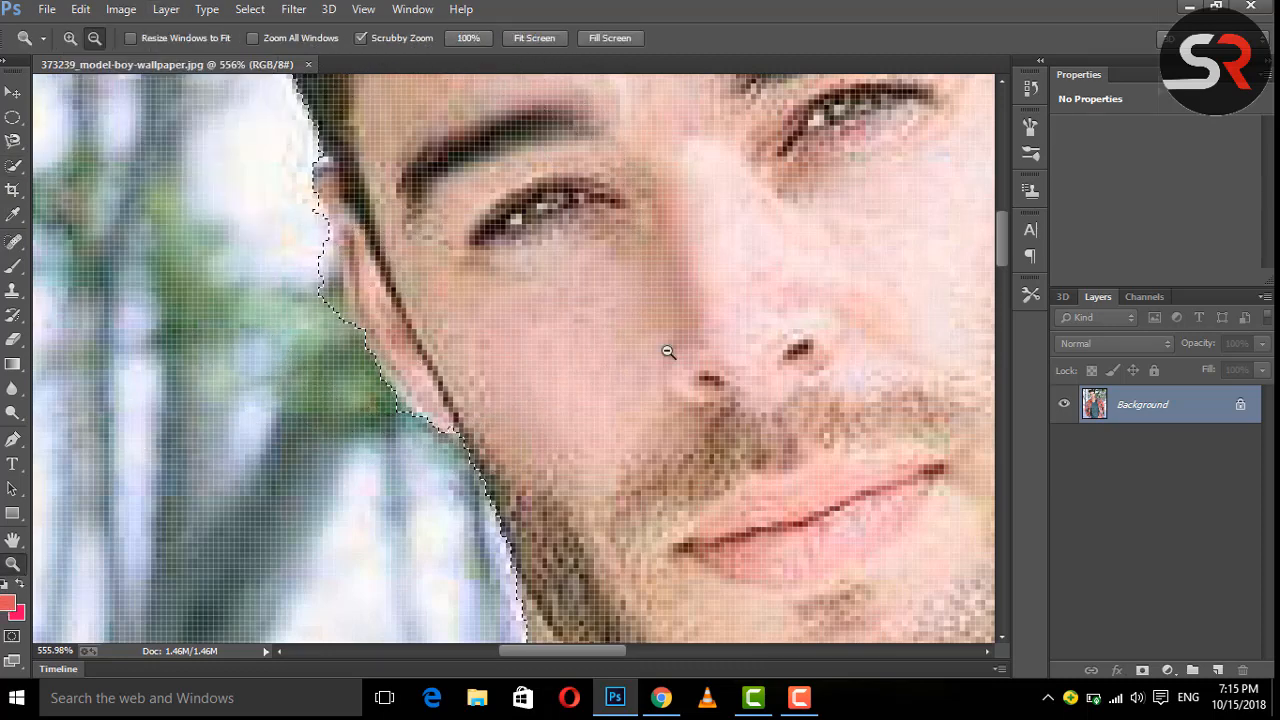
left_click_drag(671, 351, 746, 471)
key("ctrl+j")
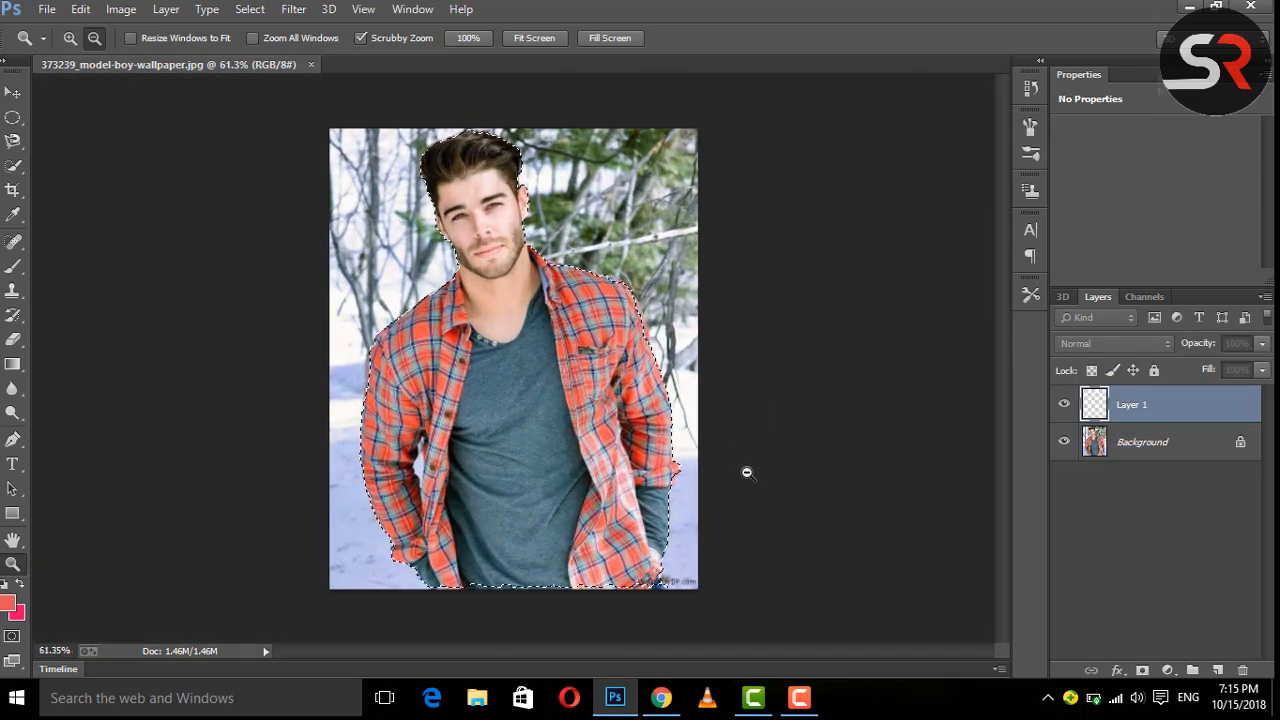
left_click(1062, 442)
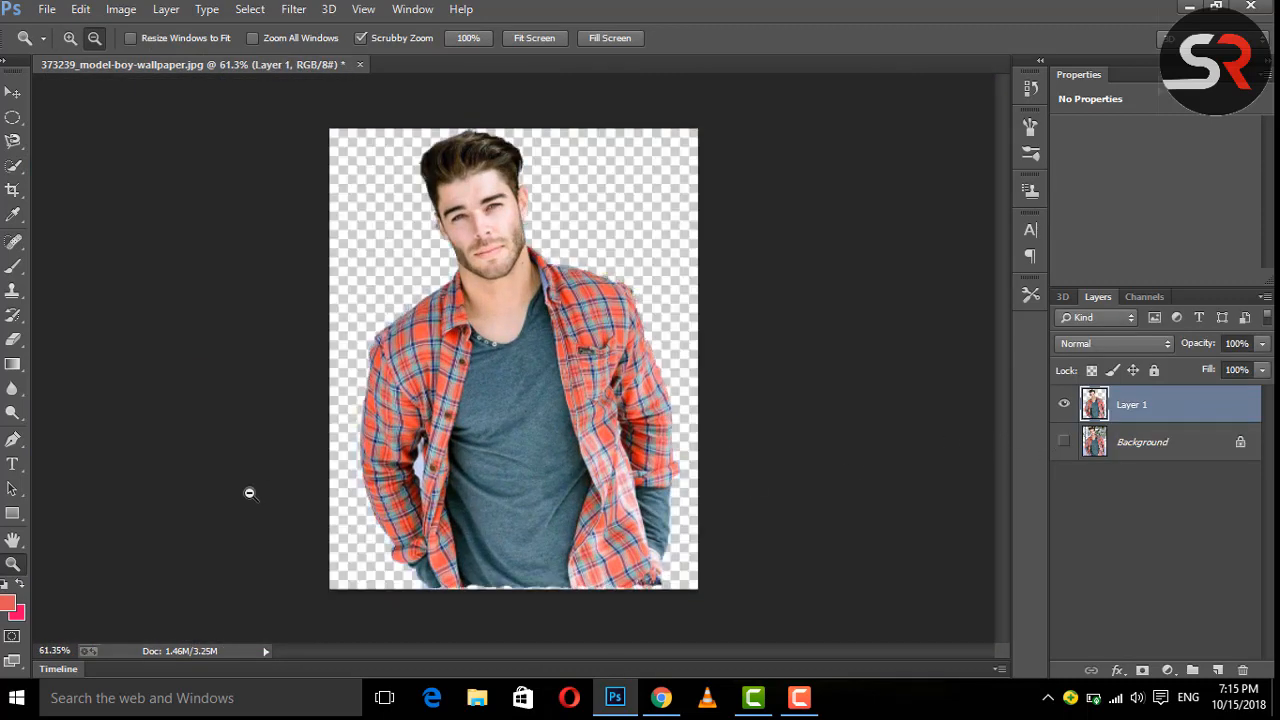
Apply Shadows/Highlights to the cut-out man with shadows at 7% and highlights at about 26%
left_click_drag(592, 392, 563, 403)
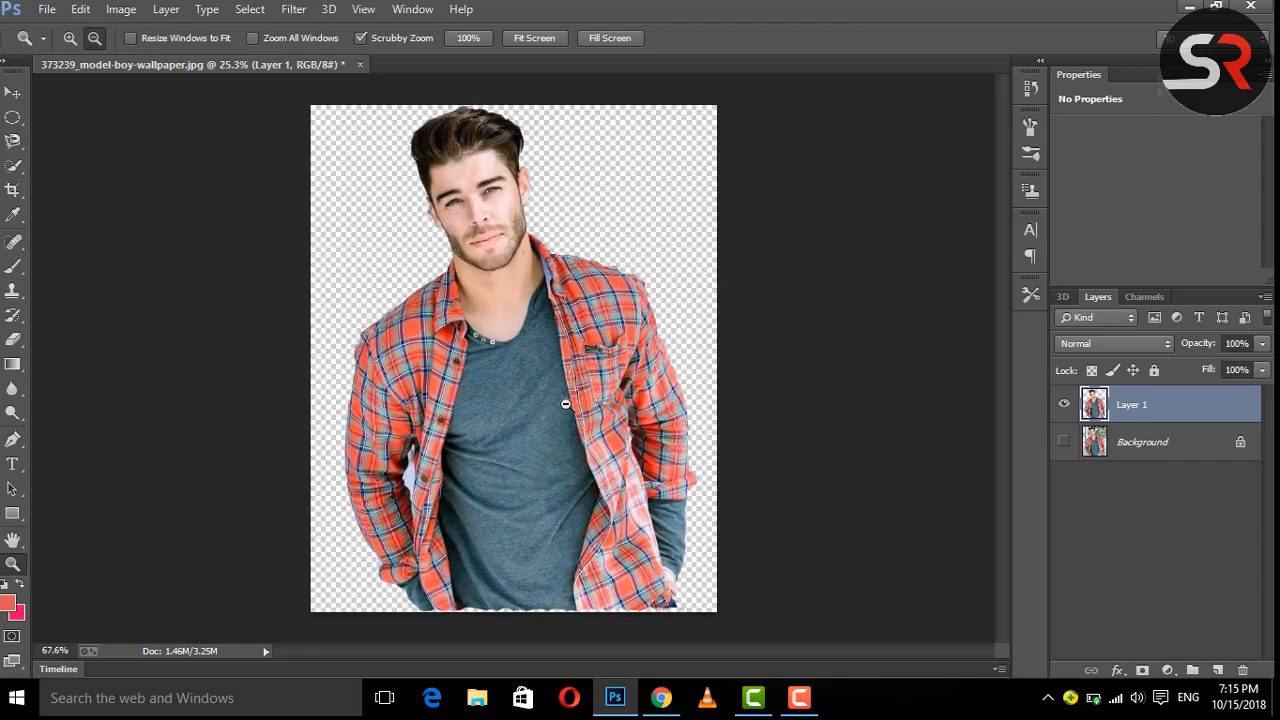
left_click(545, 377)
left_click_drag(526, 314, 535, 328)
left_click(121, 9)
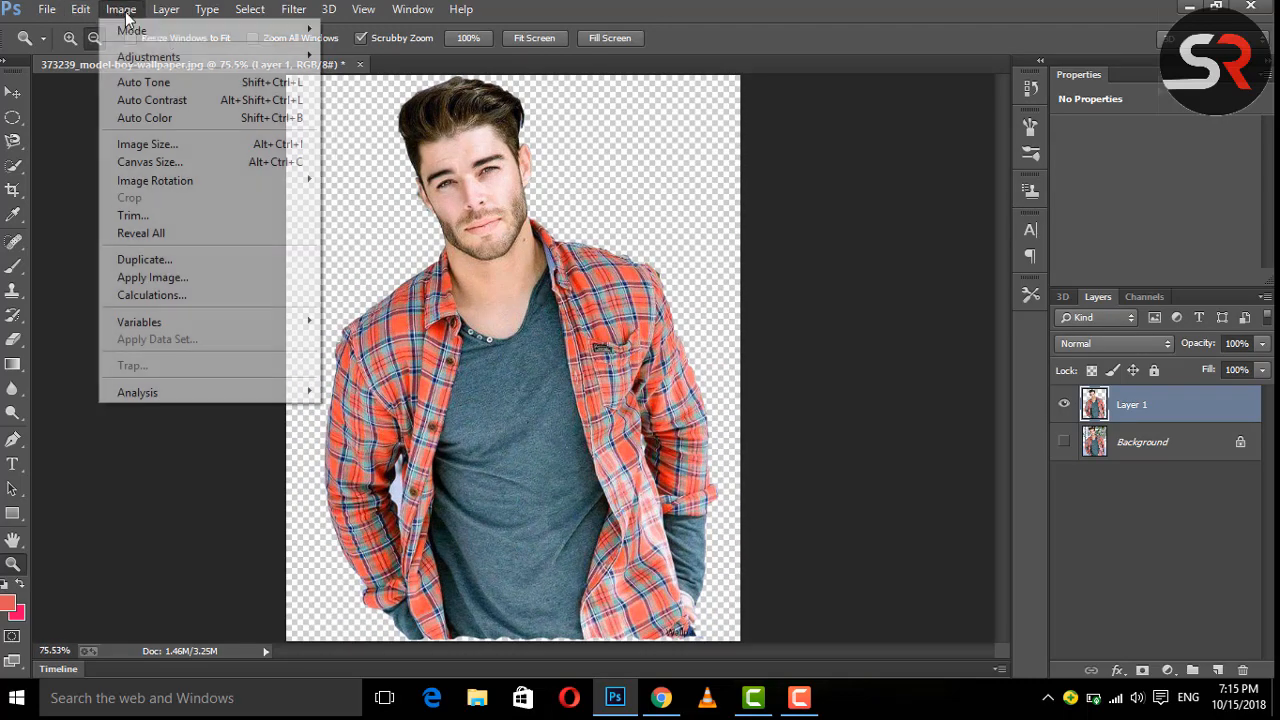
mouse_move(148, 56)
left_click(388, 366)
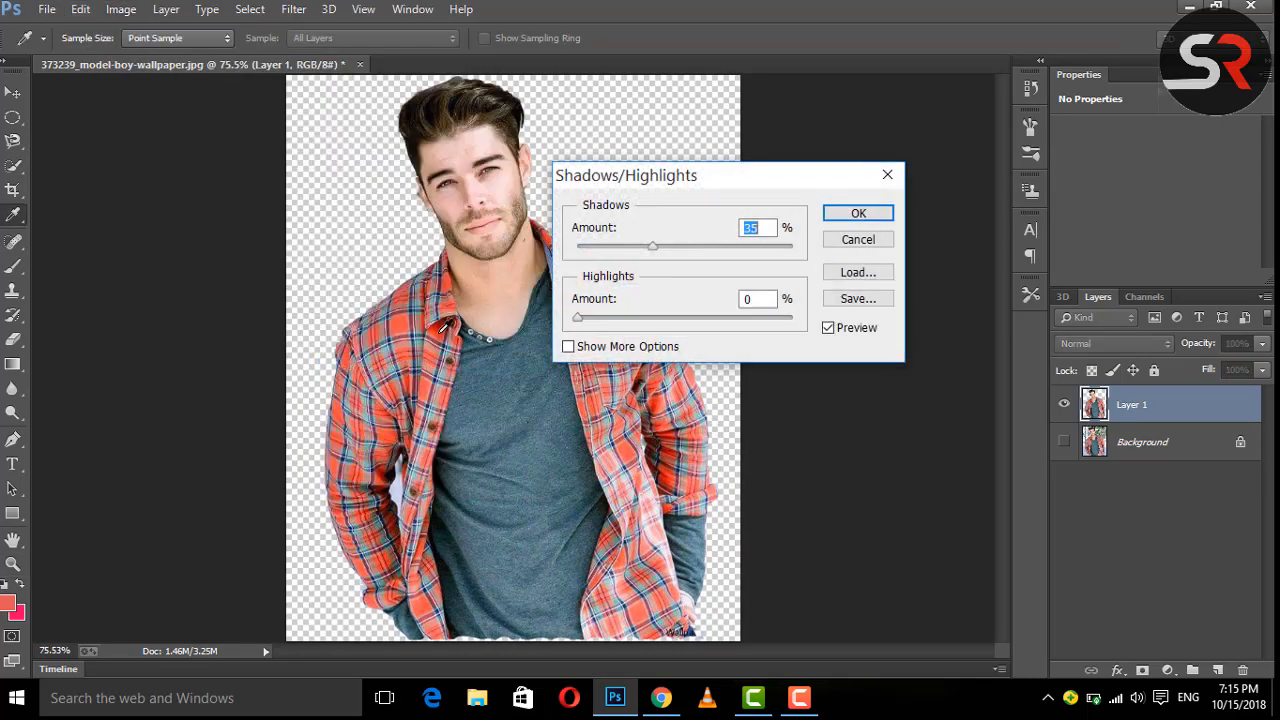
left_click_drag(709, 177, 876, 178)
left_click(762, 249)
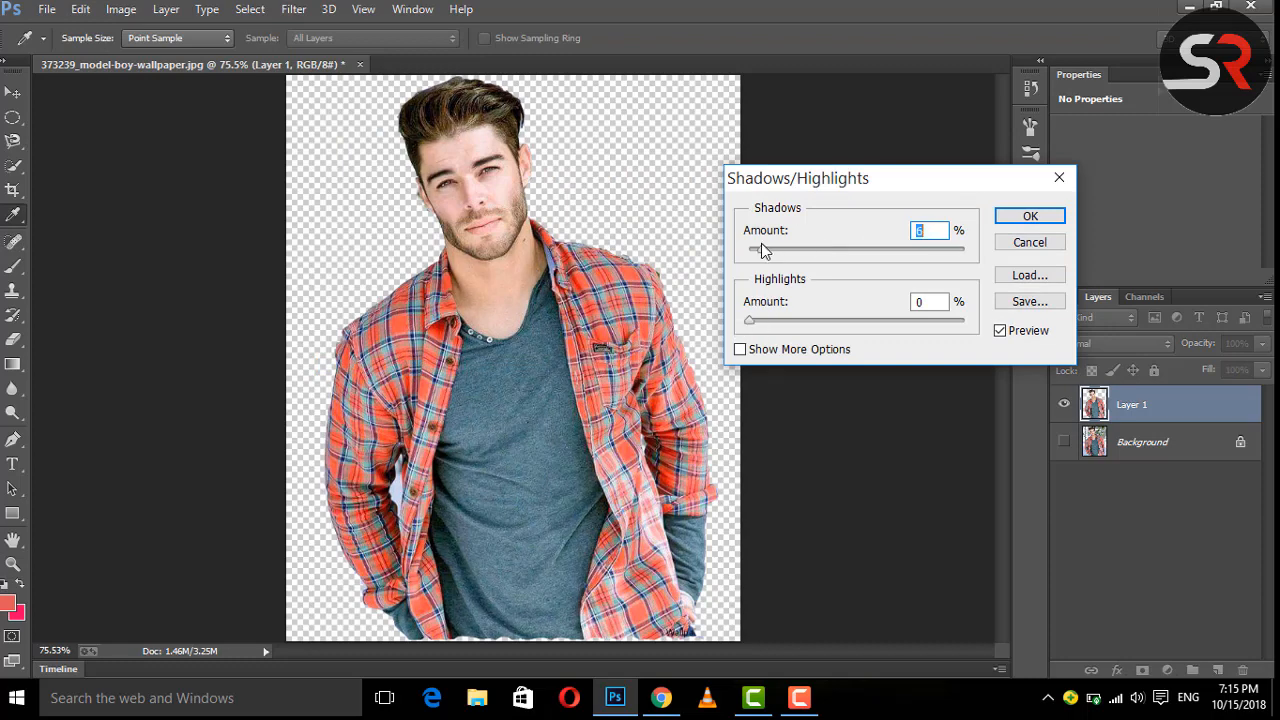
left_click_drag(772, 321, 813, 326)
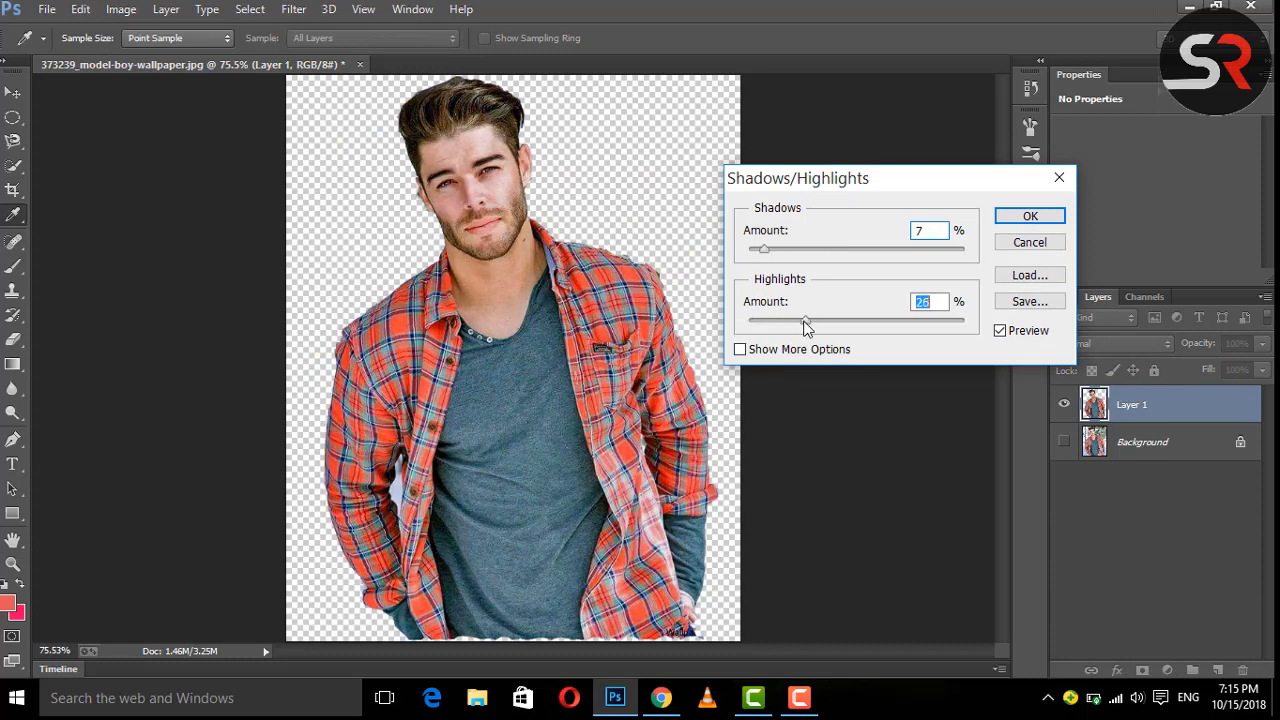
left_click(1030, 216)
key("z")
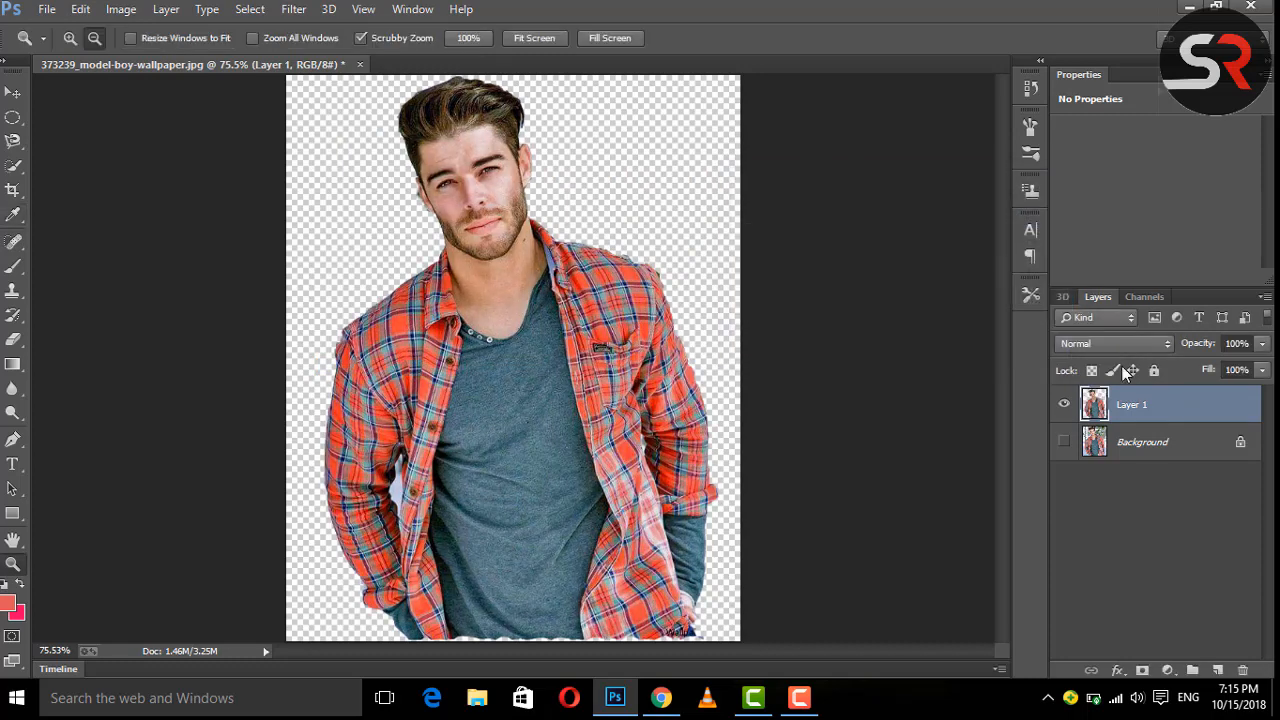
Show and unlock the Background layer, and hide the cut-out on Layer 1
left_click(1063, 441)
left_click(1239, 444)
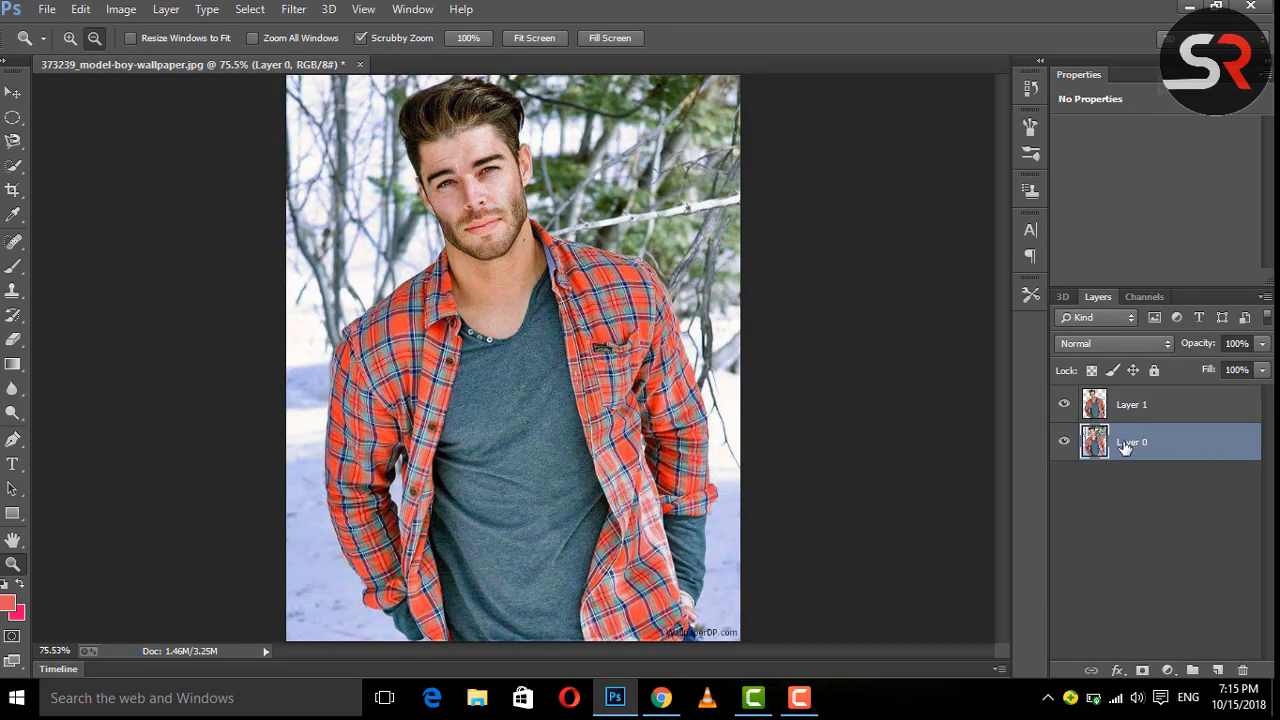
left_click_drag(495, 346, 380, 346)
left_click_drag(458, 262, 604, 262)
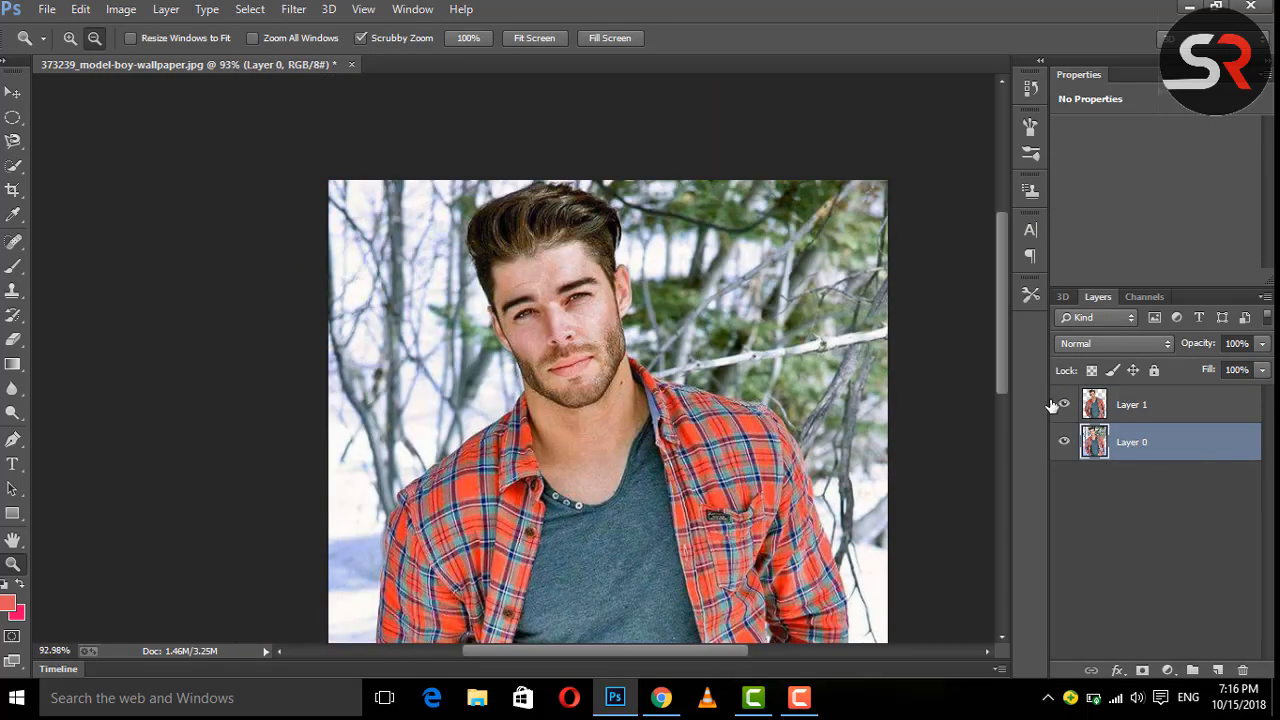
left_click(1063, 404)
left_click_drag(602, 406, 491, 291)
left_click_drag(528, 345, 616, 436)
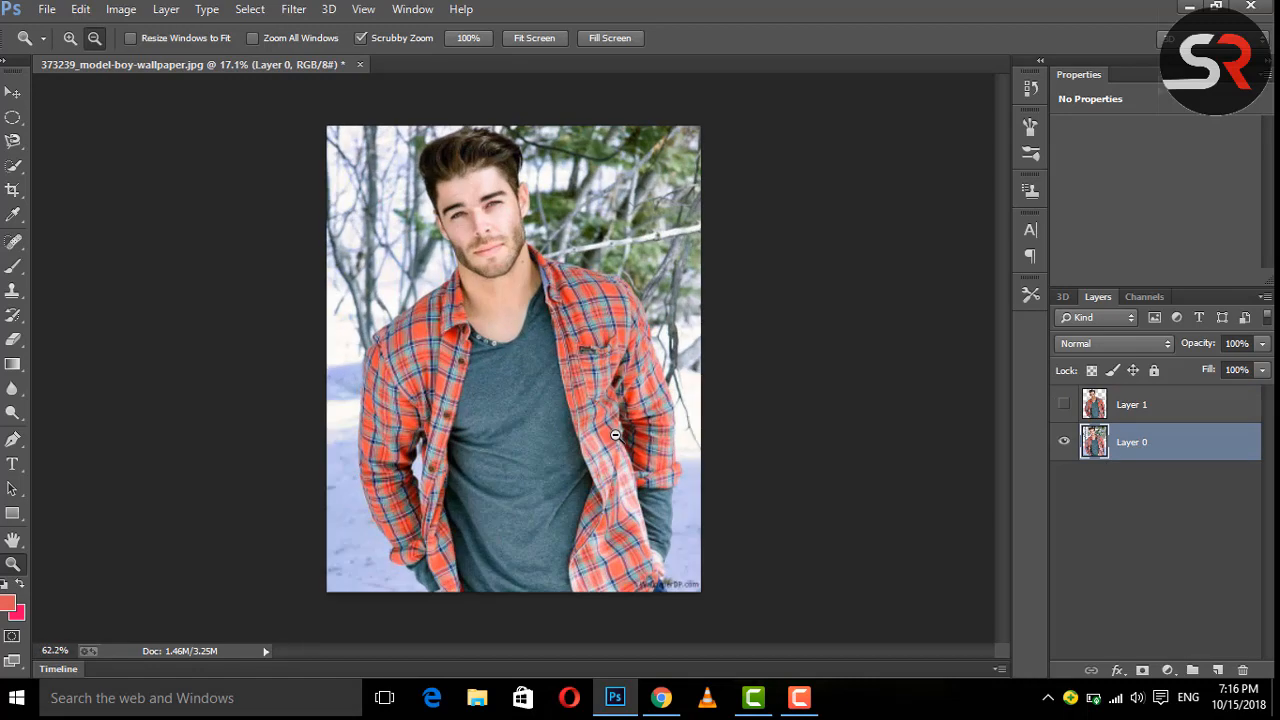
Select the man's head, torso and both arms on Layer 0 with the Quick Selection tool
left_click(15, 164)
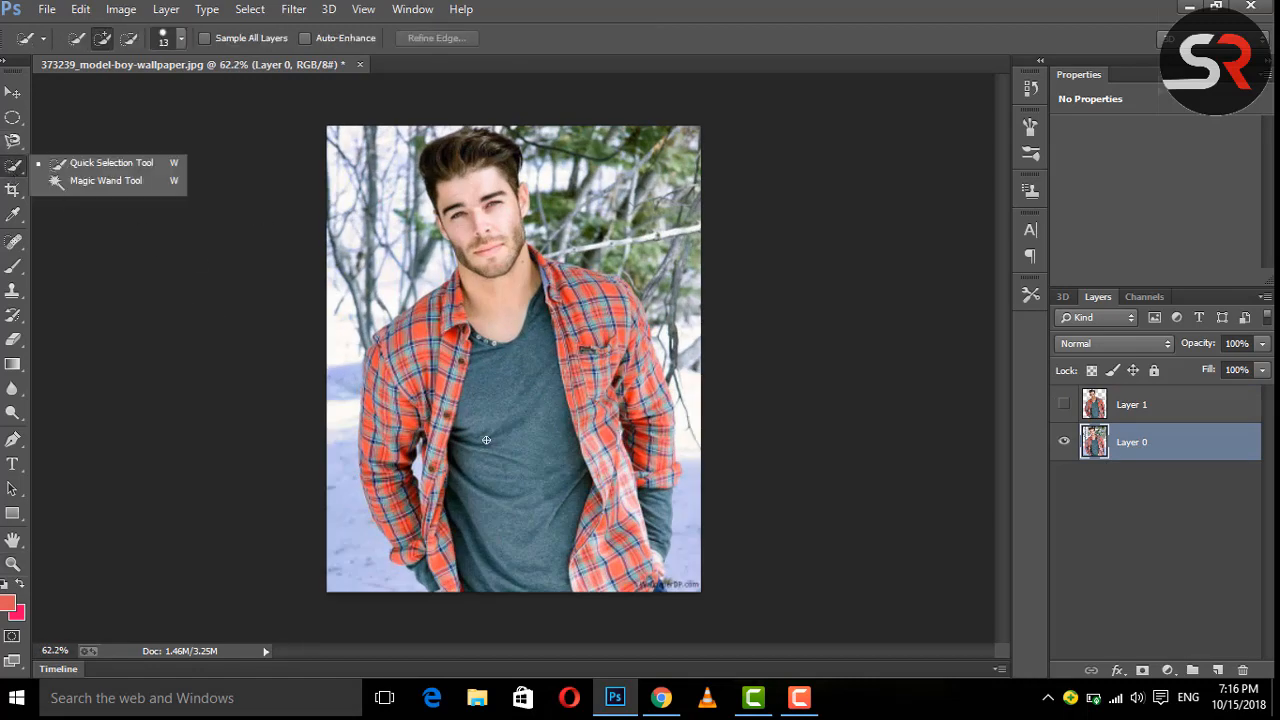
left_click_drag(486, 440, 481, 259)
mouse_move(491, 350)
left_mouse_down()
mouse_move(524, 388)
mouse_move(552, 385)
mouse_move(541, 348)
mouse_move(598, 303)
mouse_move(684, 377)
left_mouse_up()
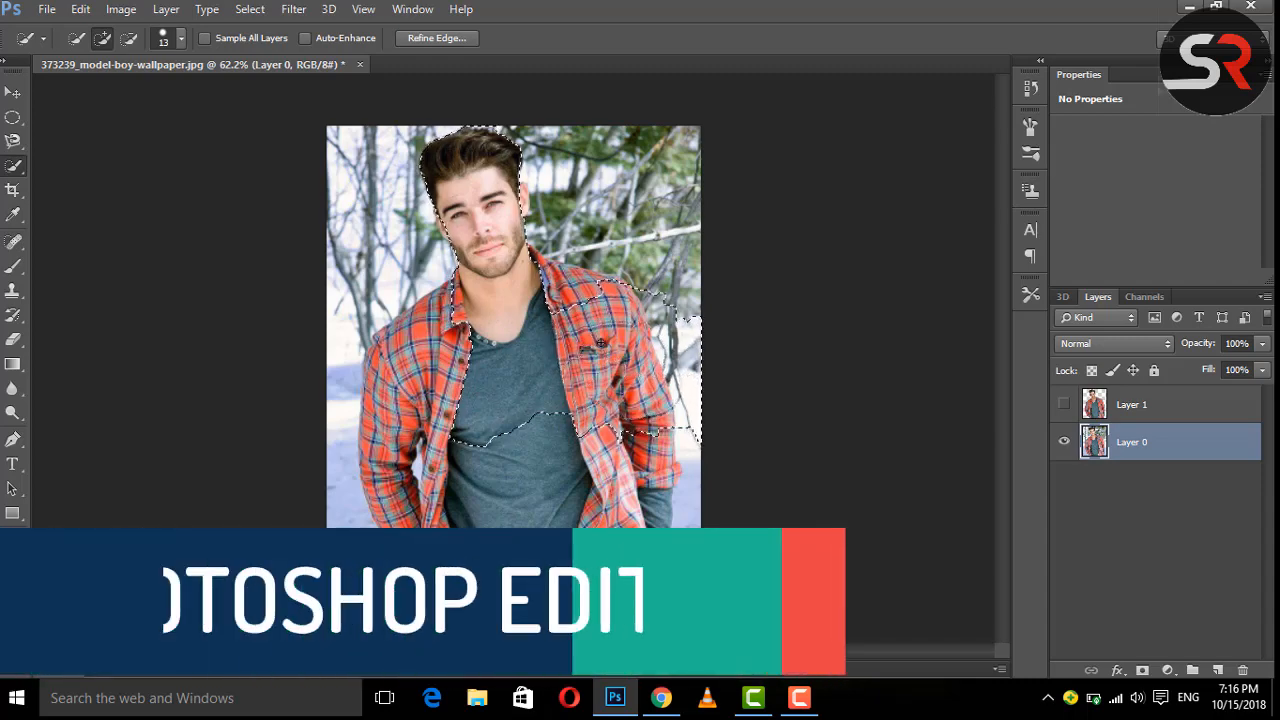
mouse_move(516, 424)
left_mouse_down()
mouse_move(556, 480)
mouse_move(600, 448)
mouse_move(648, 497)
mouse_move(652, 540)
left_mouse_up()
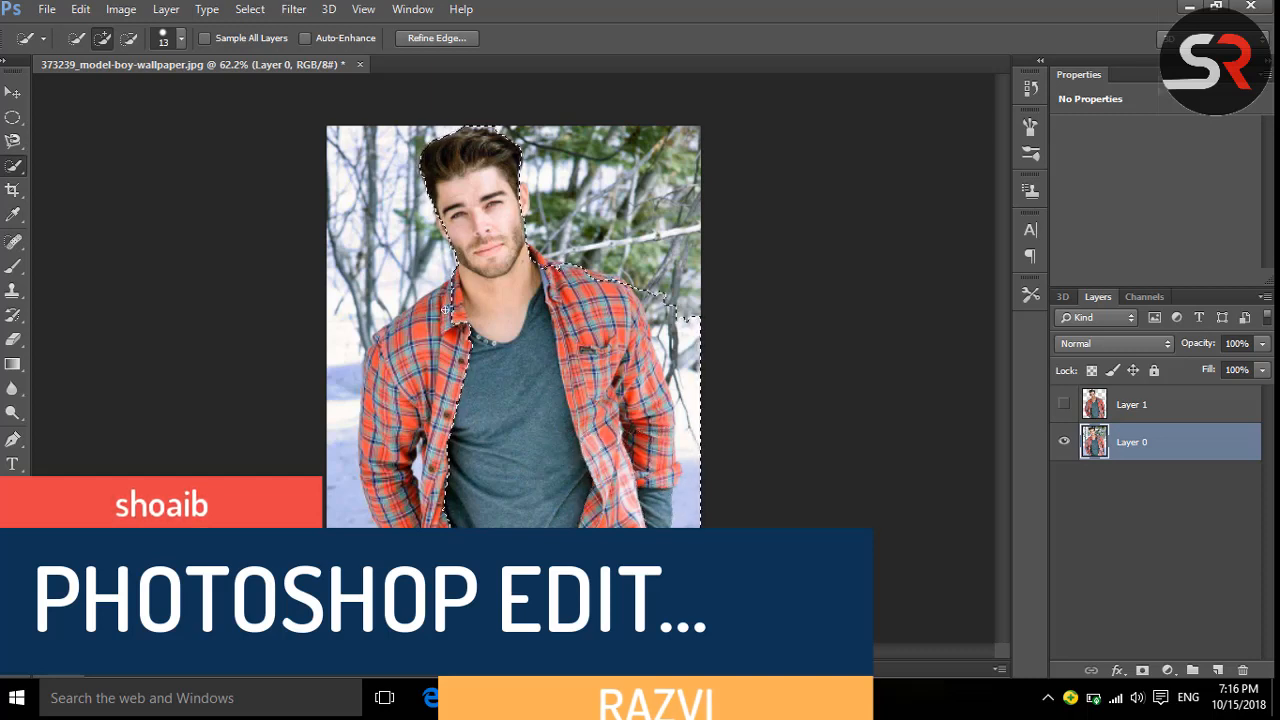
mouse_move(450, 342)
left_mouse_down()
mouse_move(436, 328)
mouse_move(407, 368)
mouse_move(389, 456)
mouse_move(473, 474)
mouse_move(415, 556)
left_mouse_up()
mouse_move(415, 384)
left_mouse_down()
mouse_move(396, 354)
mouse_move(401, 338)
mouse_move(365, 400)
mouse_move(395, 337)
left_mouse_up()
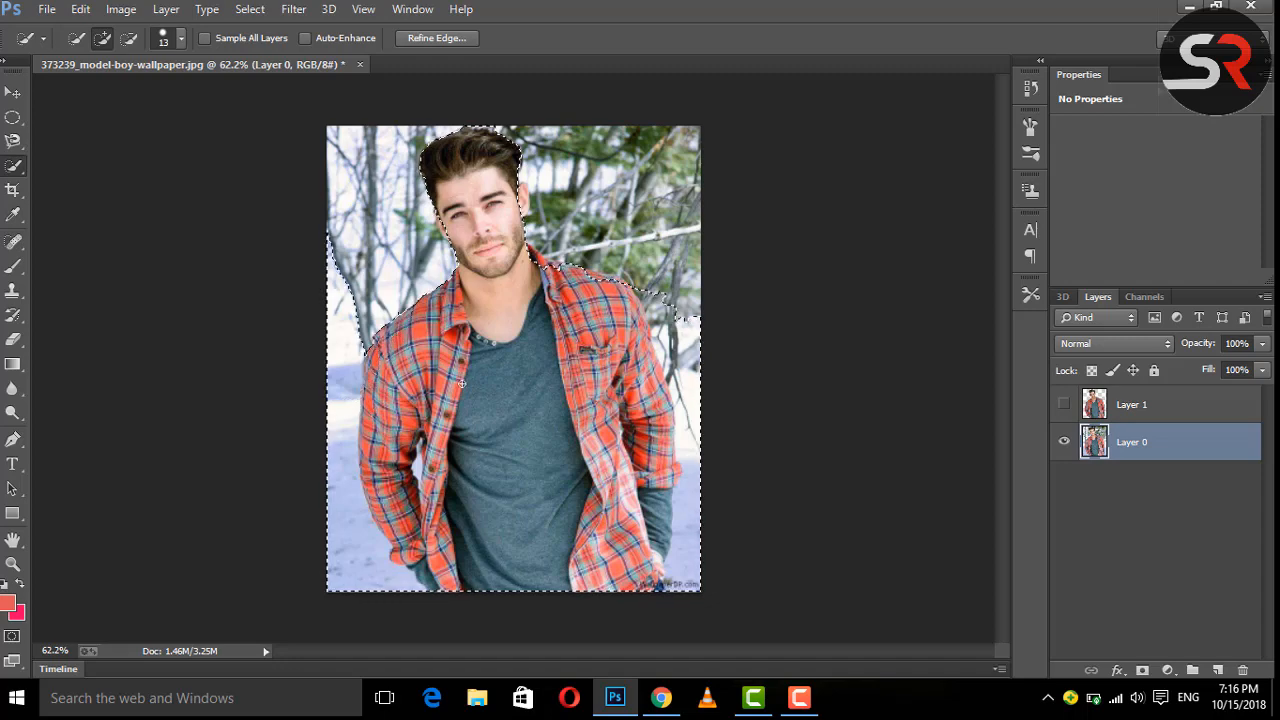
Fill the selected man on Layer 0 using Content-Aware at 100% opacity, and clear the selection
right_click(460, 290)
left_click(510, 548)
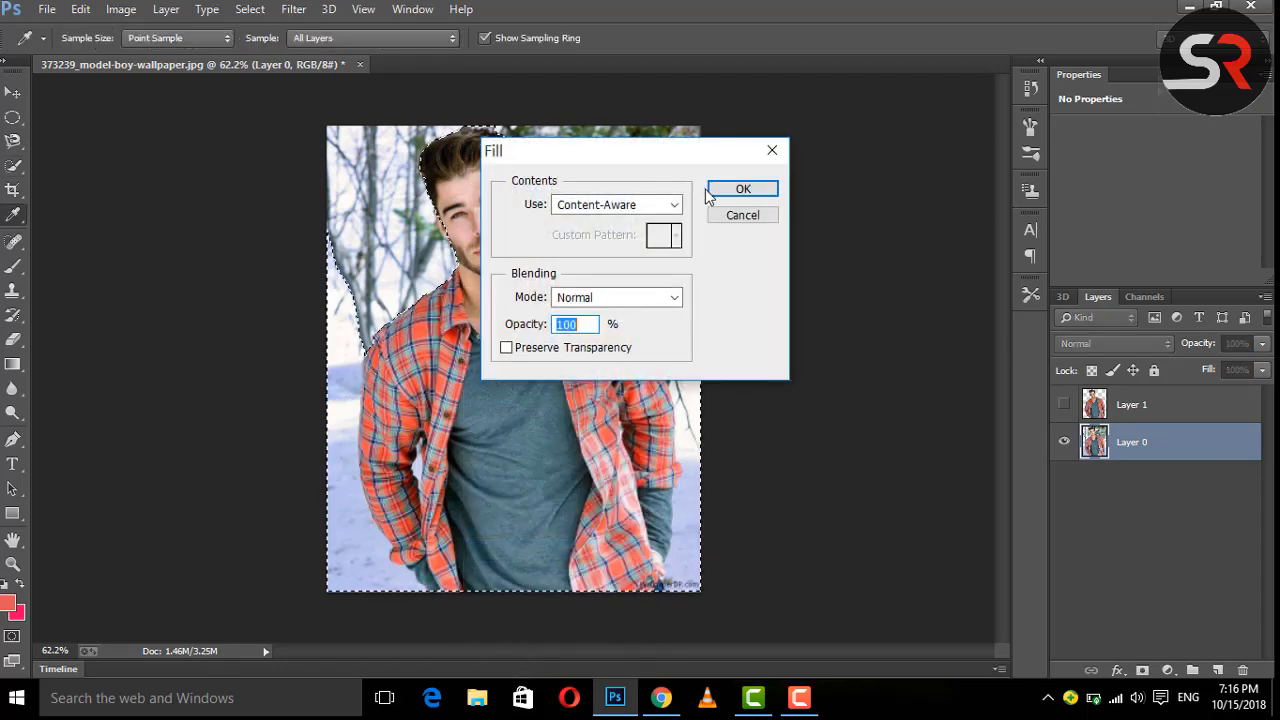
left_click(742, 194)
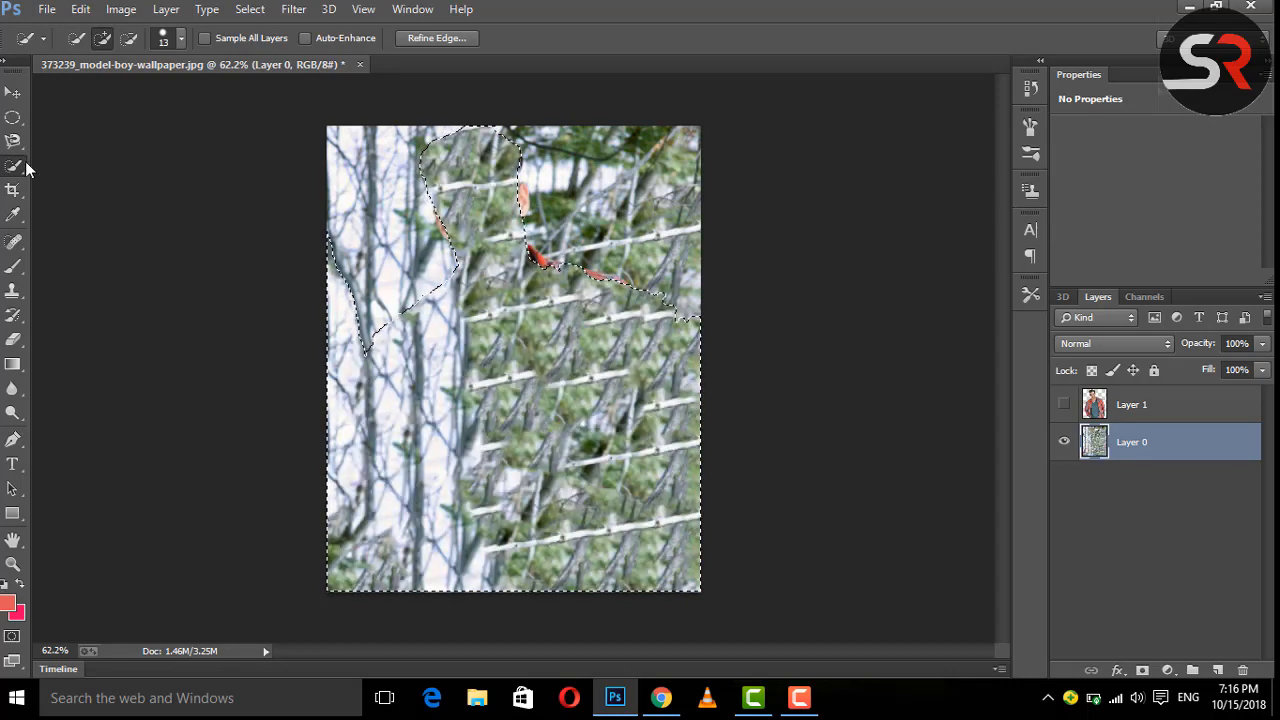
left_click(13, 118)
key("ctrl+d")
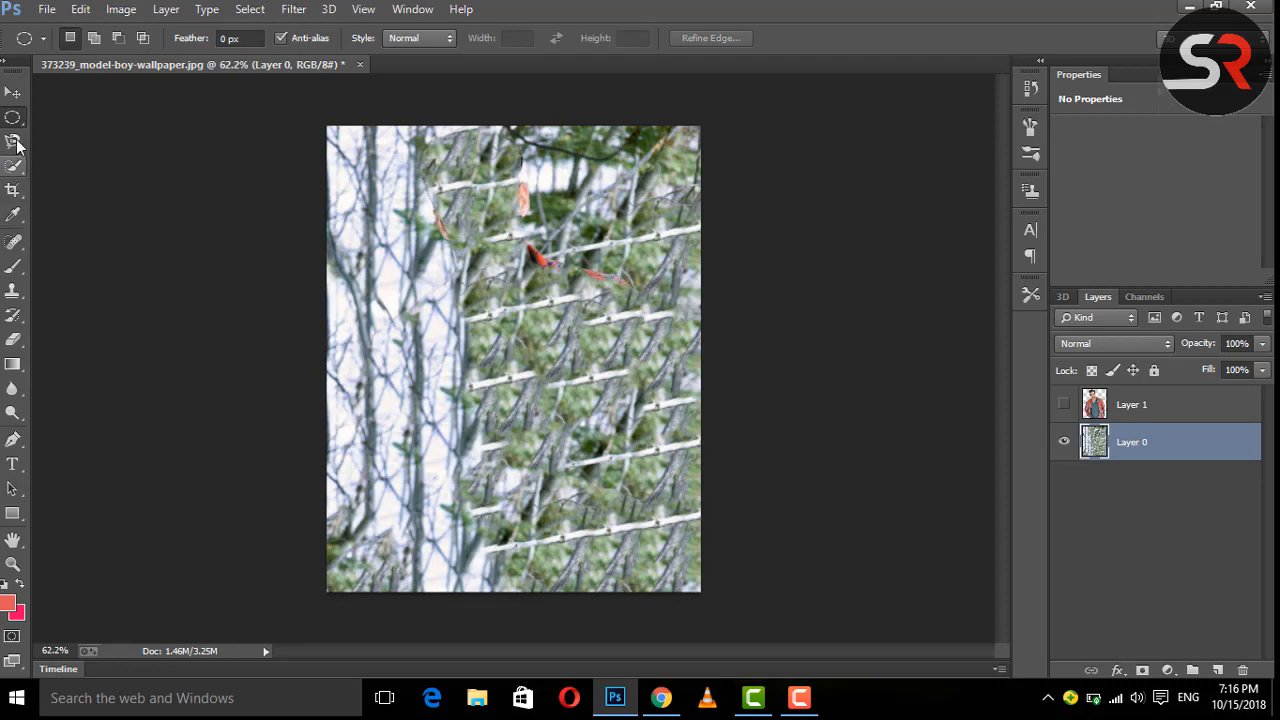
Remove the leftover ear patch on Layer 0 with an elliptical selection and a Content-Aware fill, and deselect
left_click_drag(497, 158, 575, 248)
right_click(513, 214)
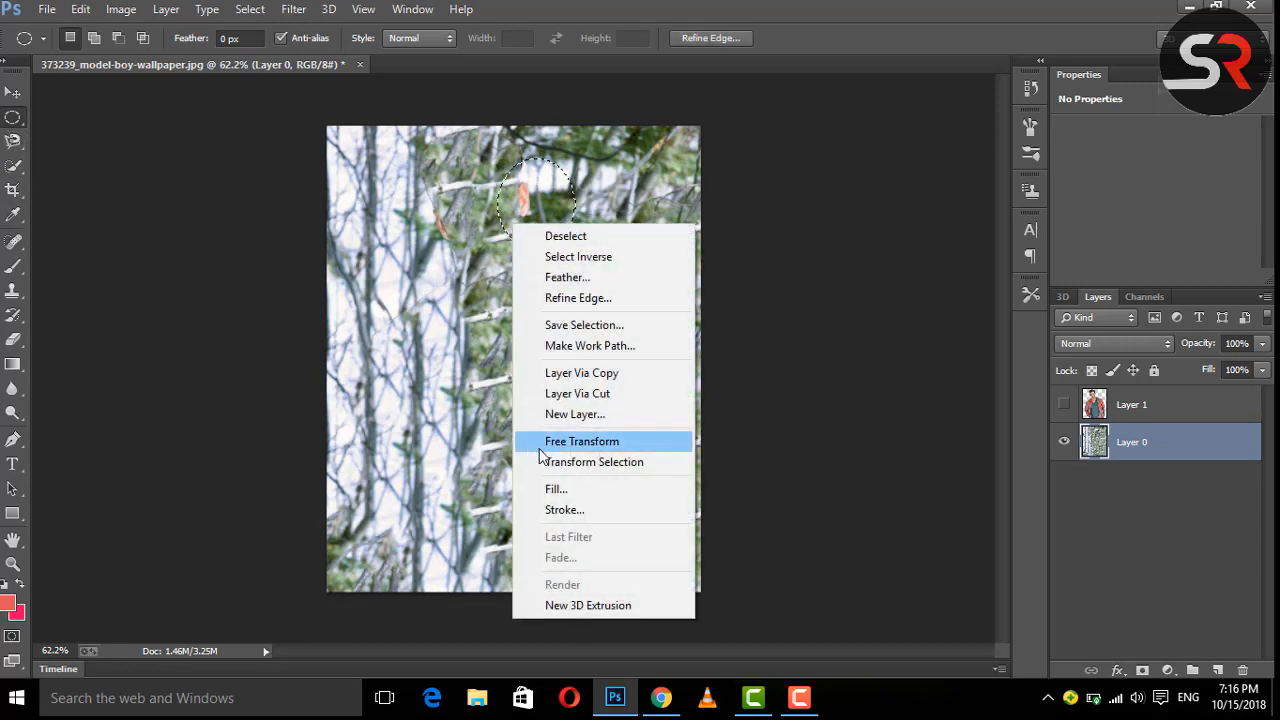
left_click(556, 490)
left_click(683, 197)
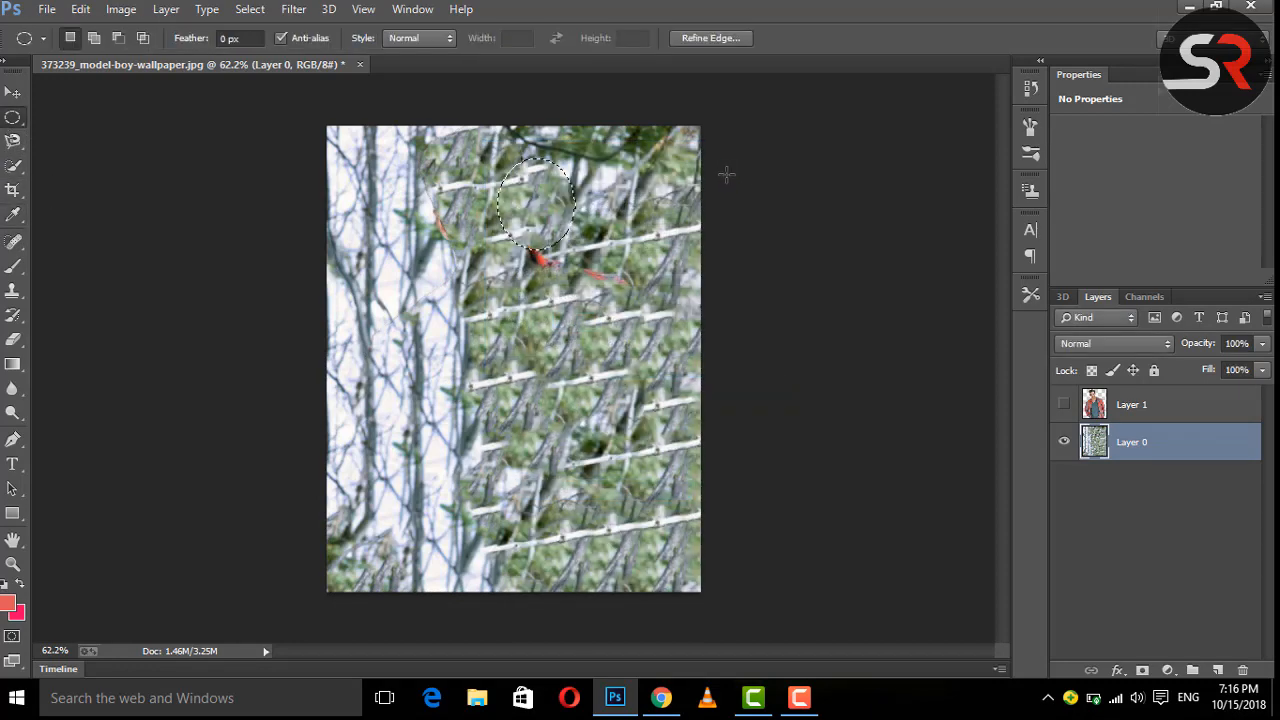
key("ctrl+d")
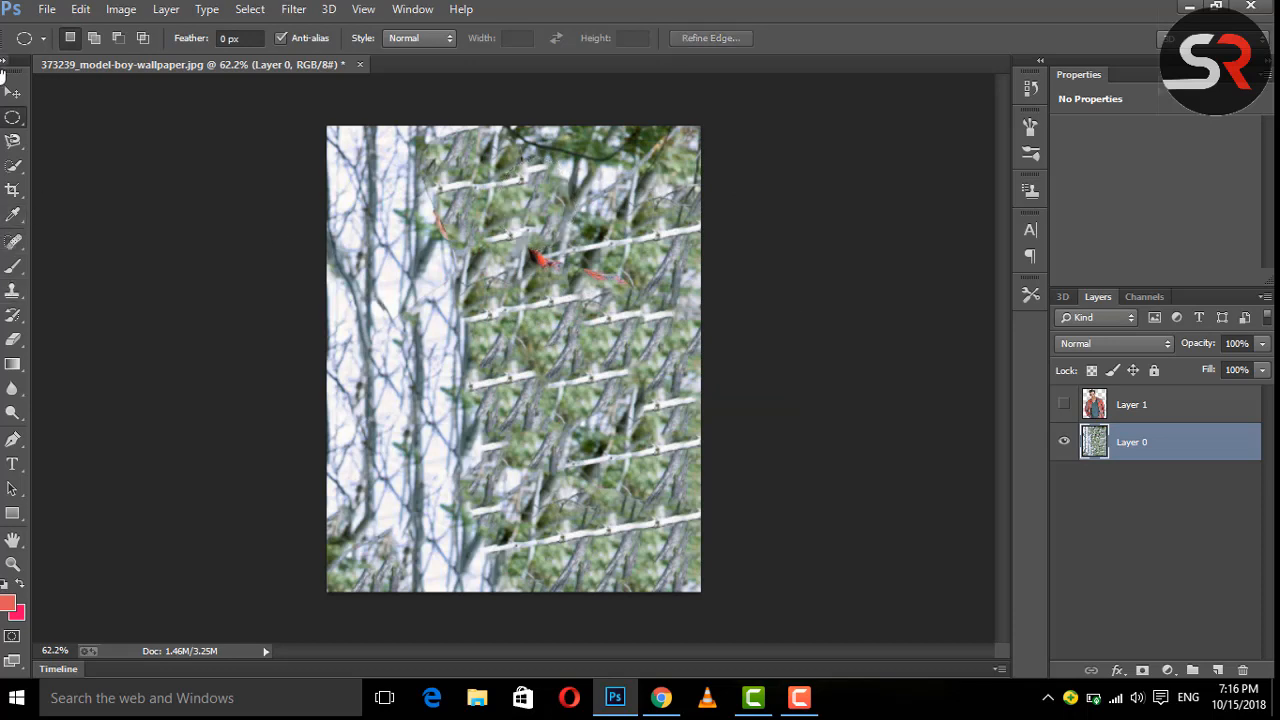
Show the cut-out man on Layer 1 over the filled background
left_click(12, 93)
left_click(1125, 404)
left_click(1064, 404)
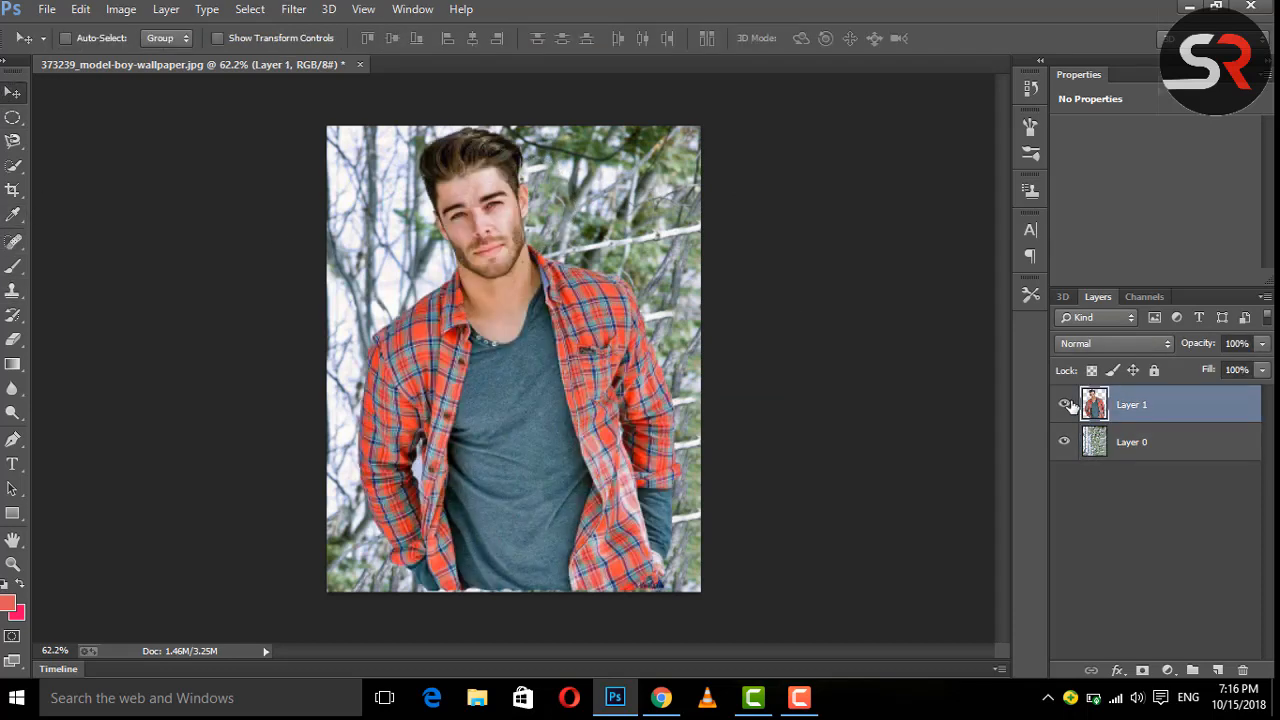
Open the Nik Collection Color Efex Pro 4 filter on the background in Layer 0
left_click(1150, 437)
left_click(1127, 408)
left_click(1130, 440)
left_click(310, 12)
mouse_move(450, 492)
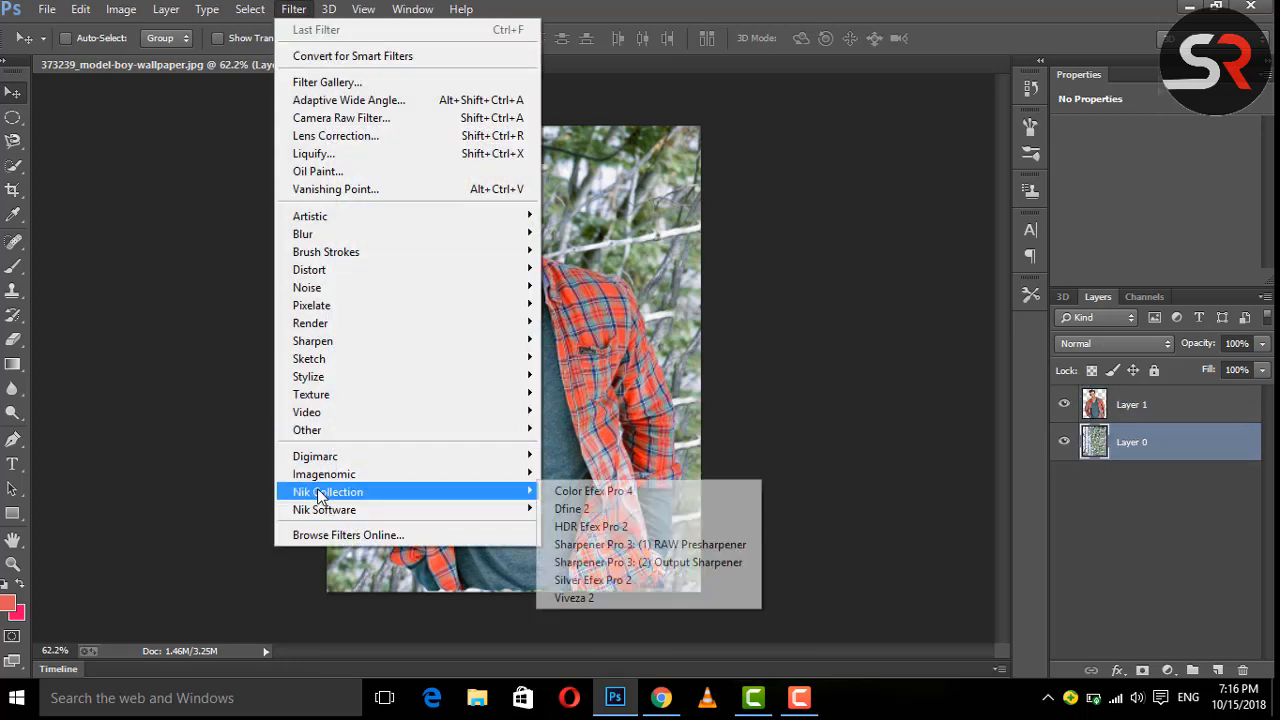
left_click(617, 487)
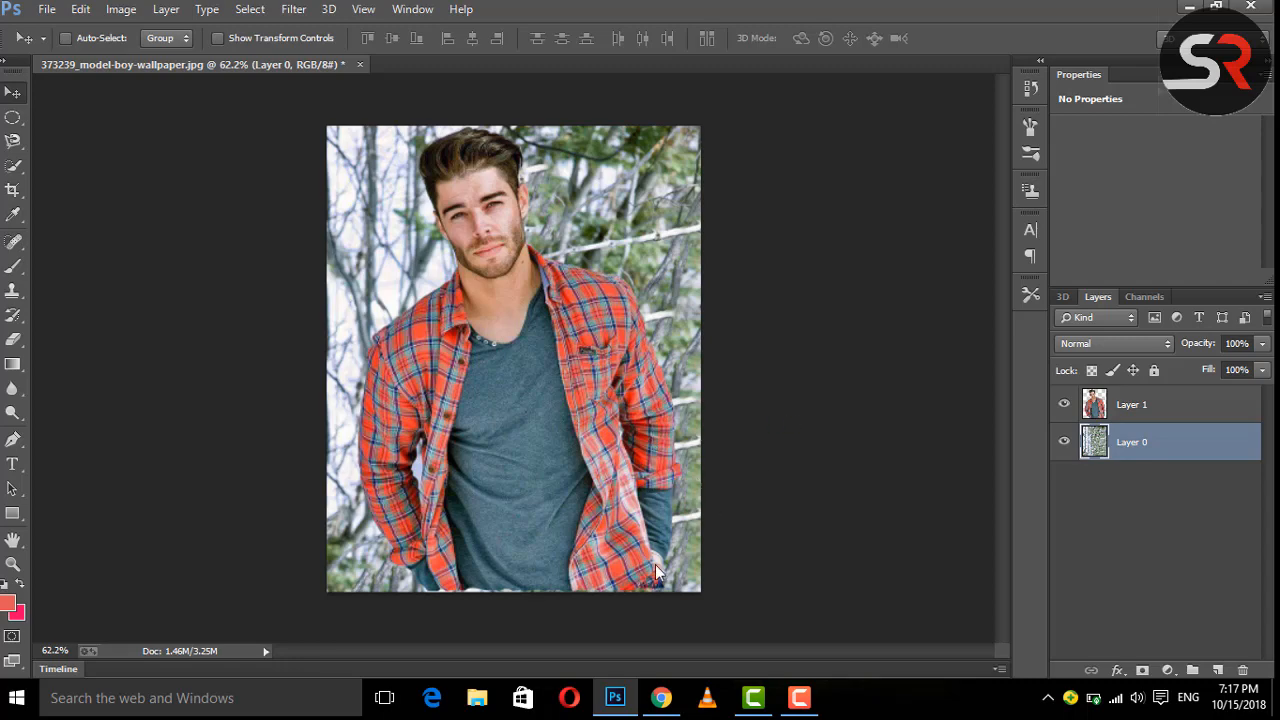
left_click(660, 698)
left_click(660, 698)
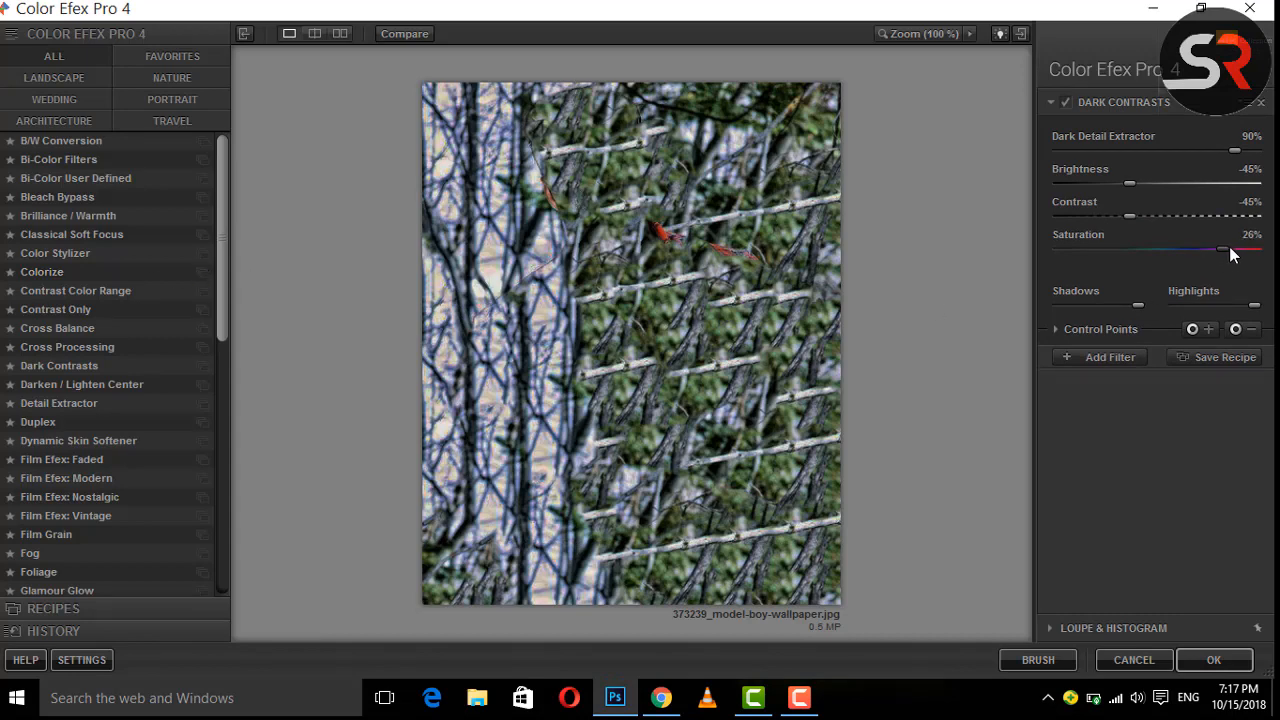
Set the Dark Contrasts filter's saturation to 32% and its Dark Detail Extractor to 74%
left_click(1228, 248)
left_click(1169, 149)
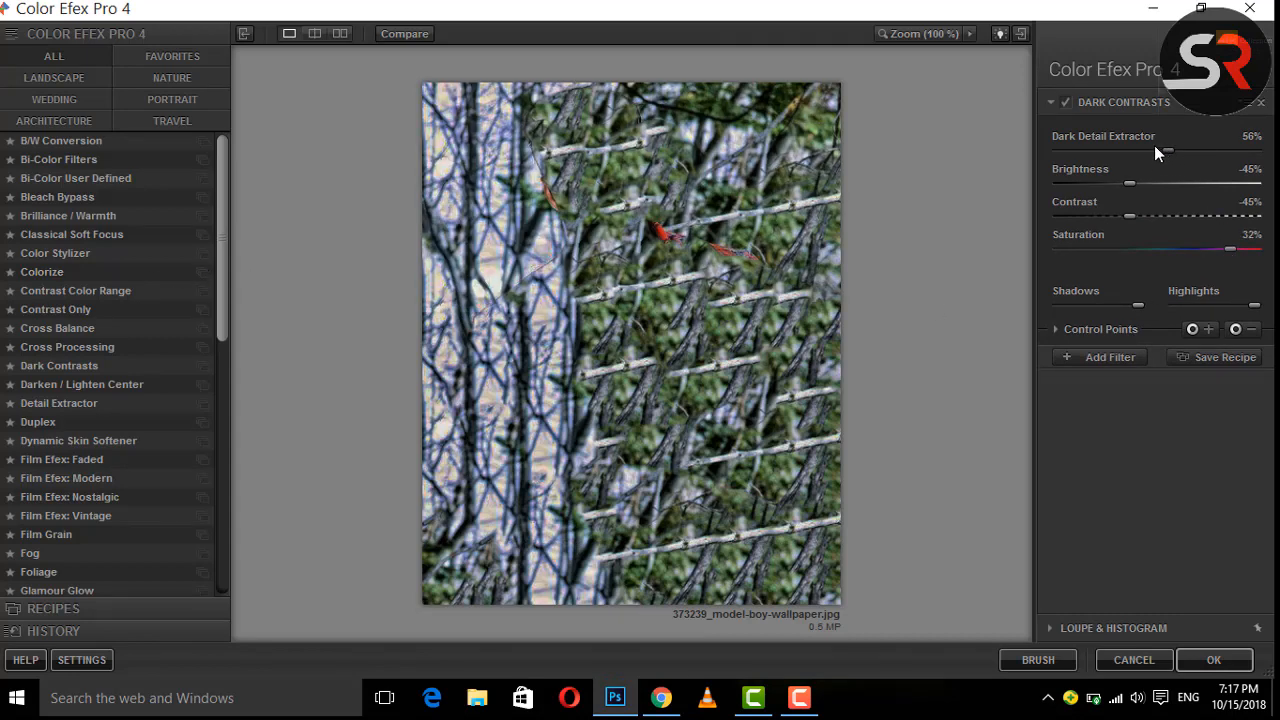
left_click(1202, 146)
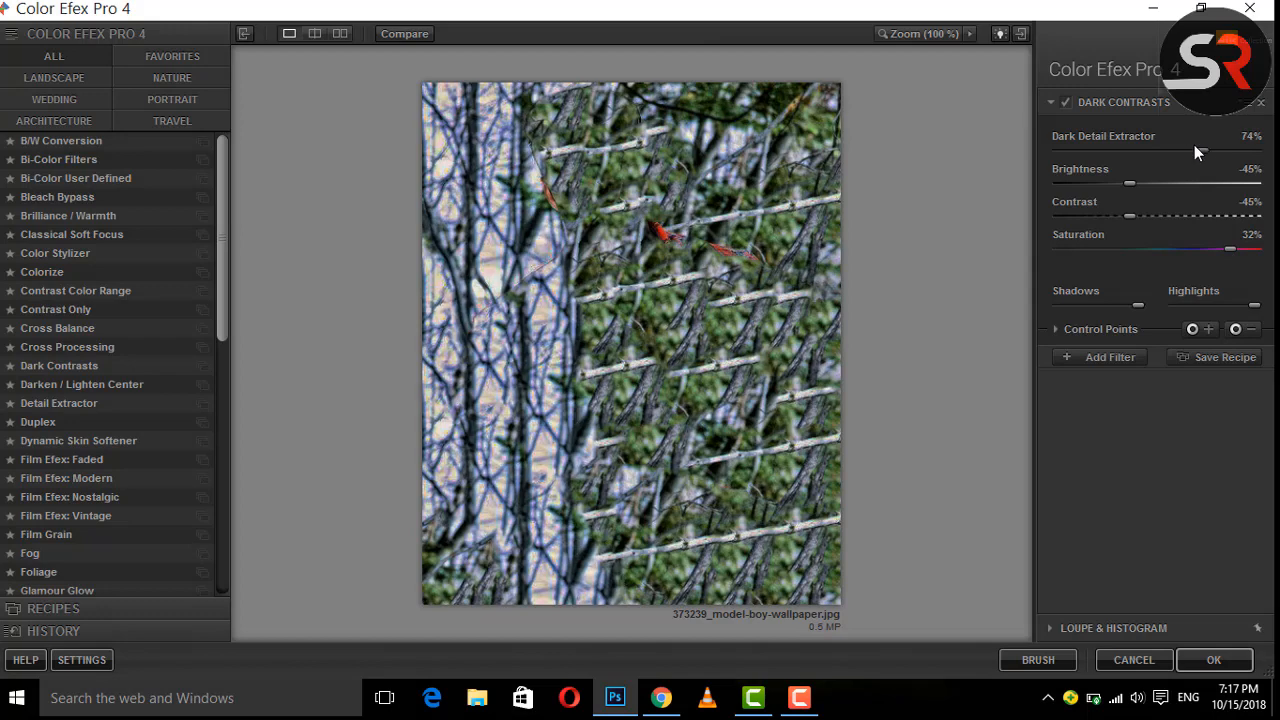
Stack a Detail Extractor filter at 3% and a Contrast Color Range filter with 3% color contrast and about 11% contrast
left_click(1089, 355)
left_click(32, 405)
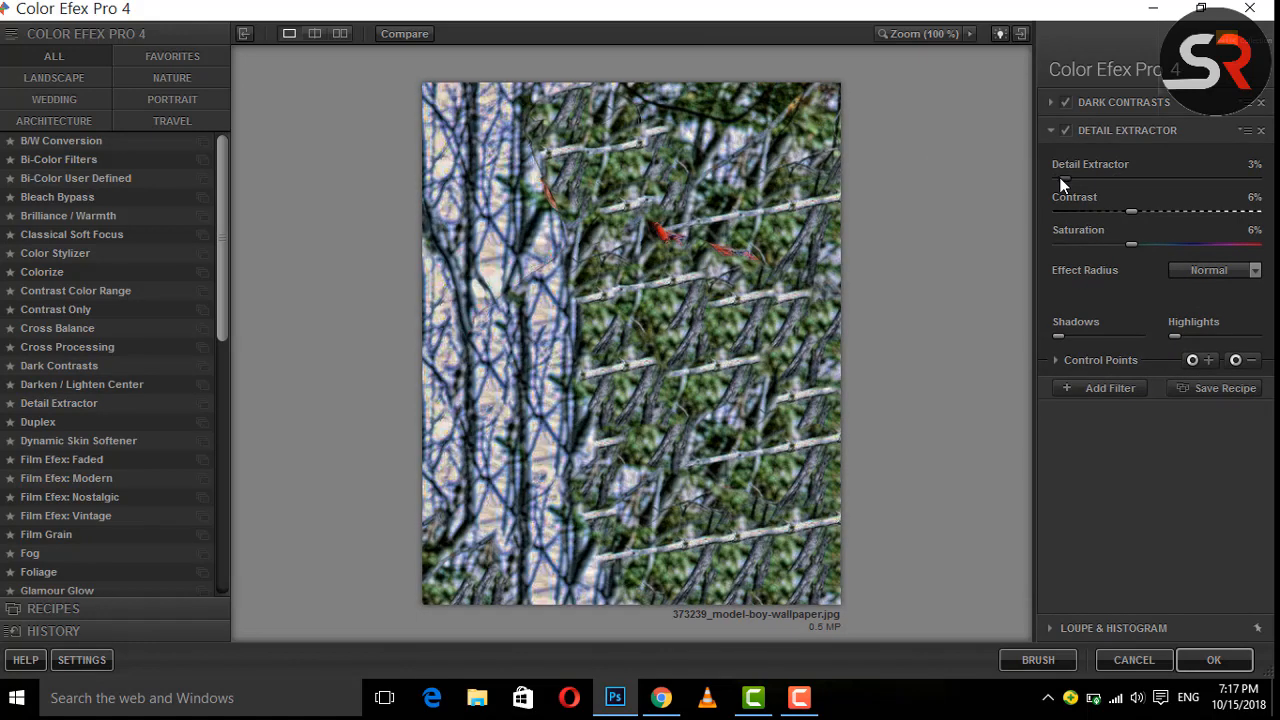
left_click(1075, 386)
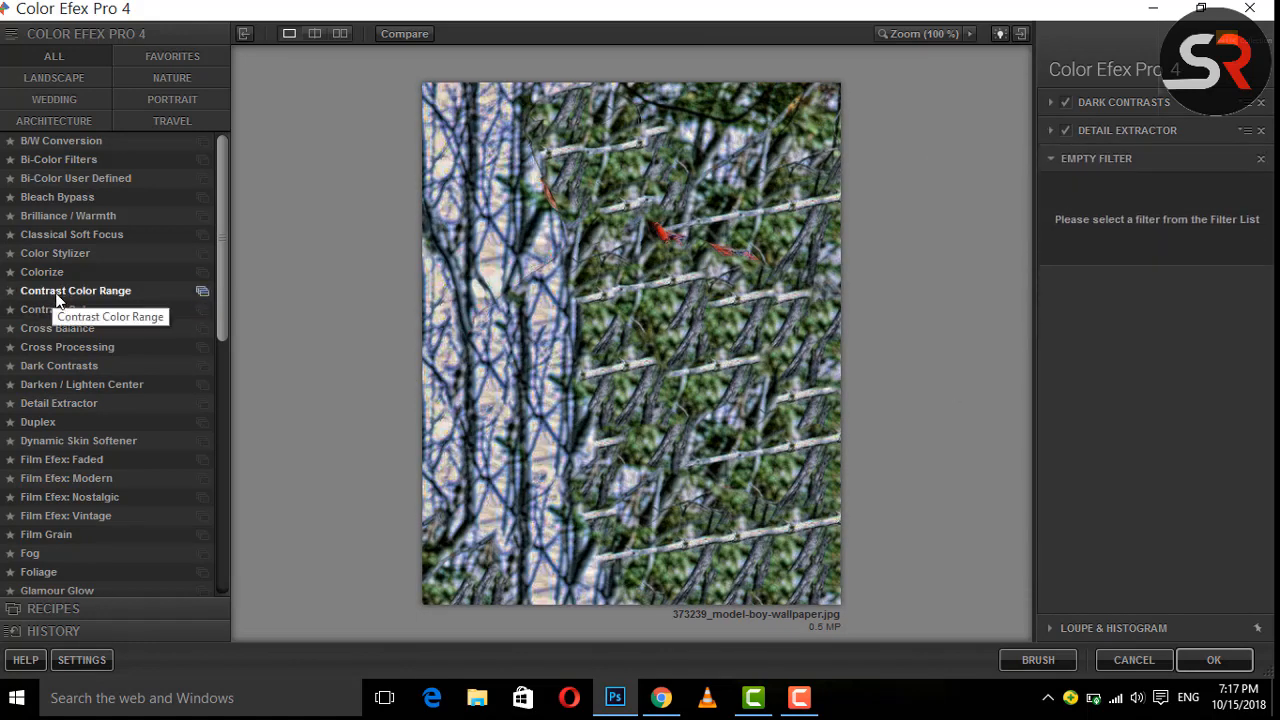
left_click(75, 290)
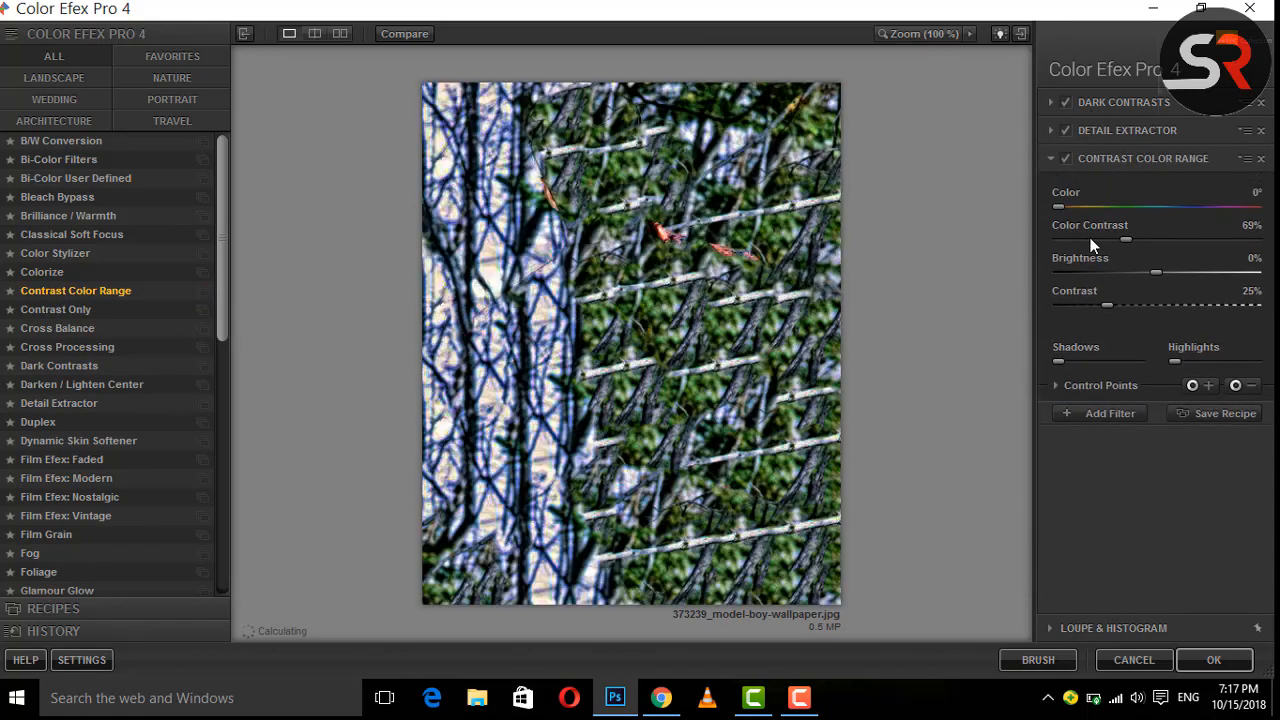
left_click_drag(1107, 304, 1077, 303)
left_click(1090, 414)
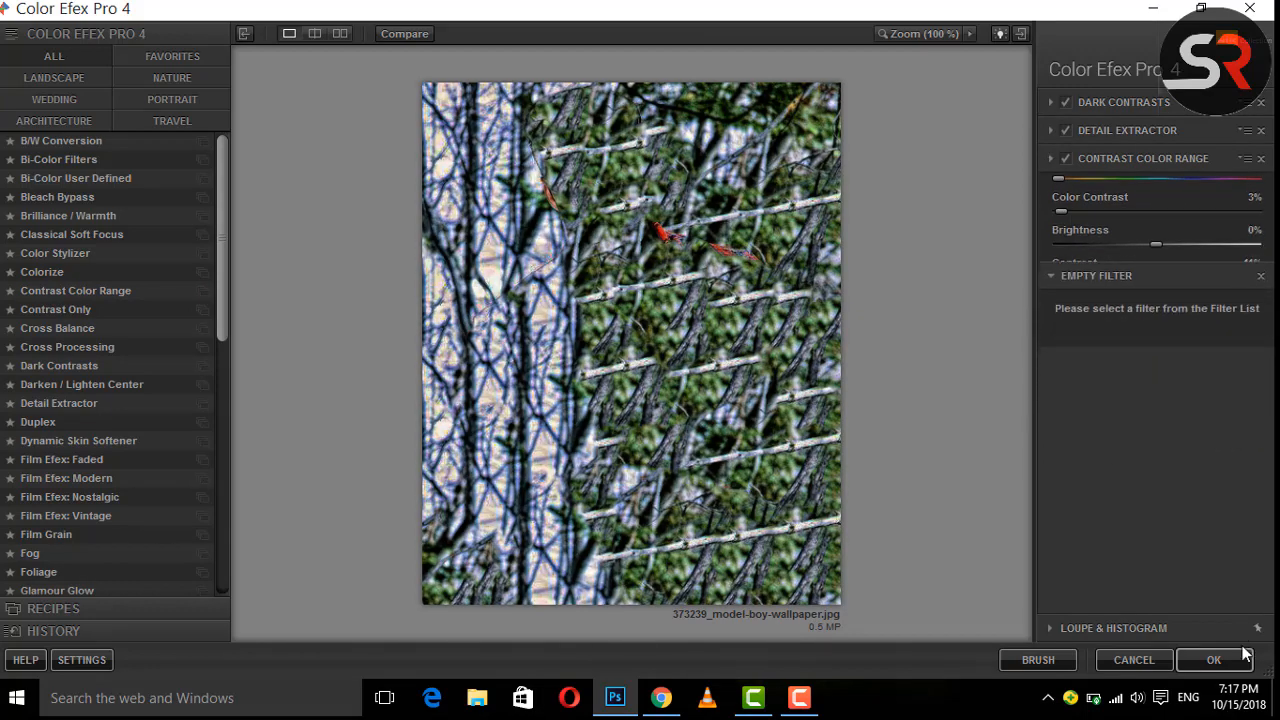
Apply the Color Efex Pro 4 filter stack and soften the resulting background layer with a 2.3-pixel Gaussian Blur
left_click(1208, 658)
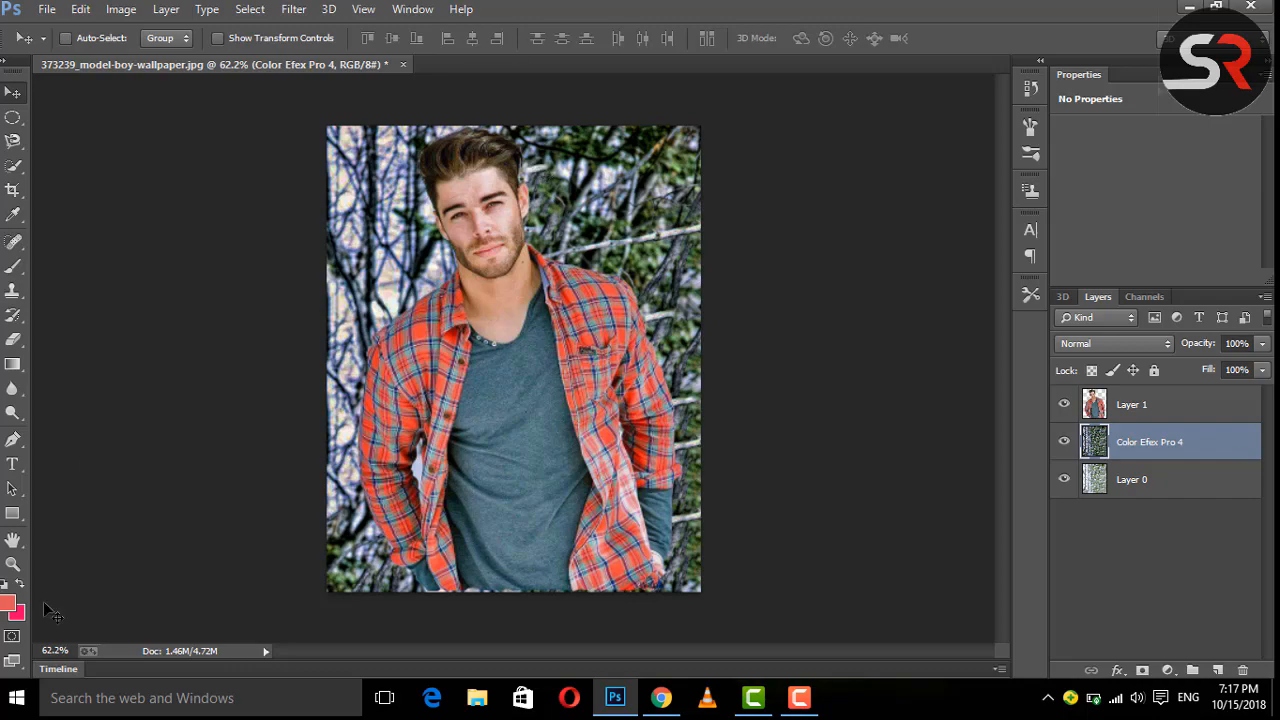
left_click_drag(628, 290, 616, 371)
left_click(293, 8)
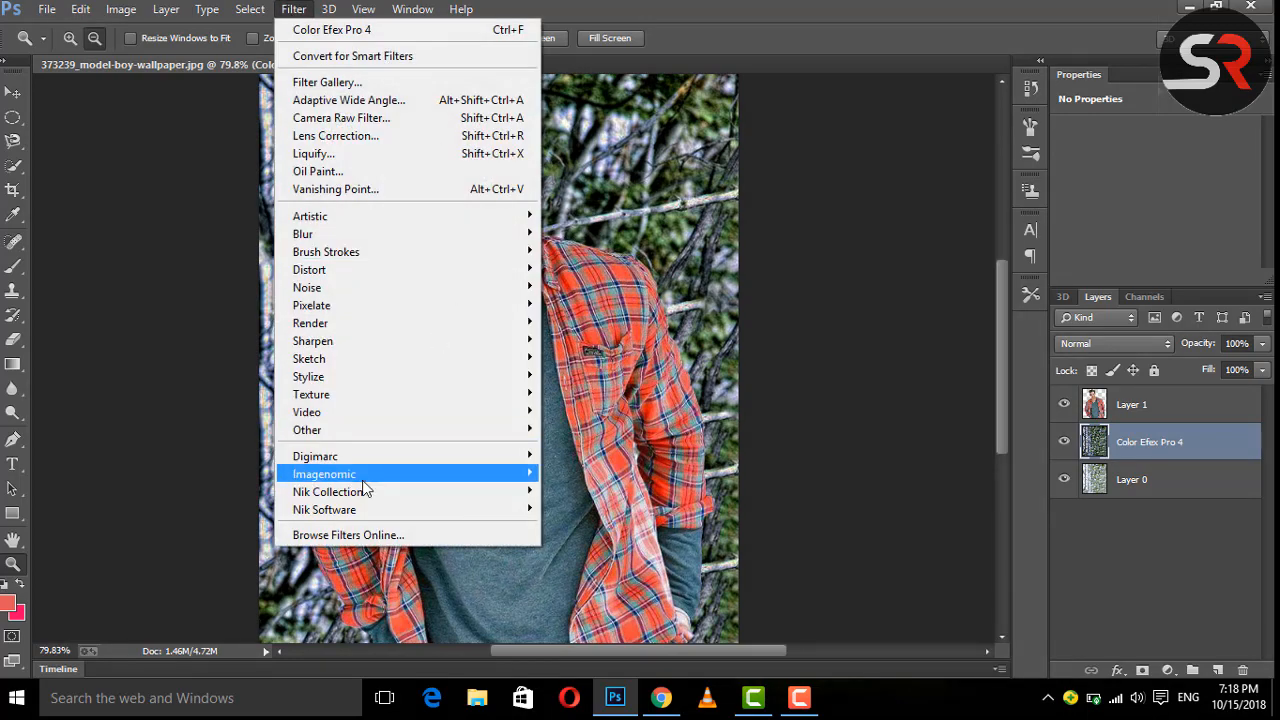
mouse_move(318, 220)
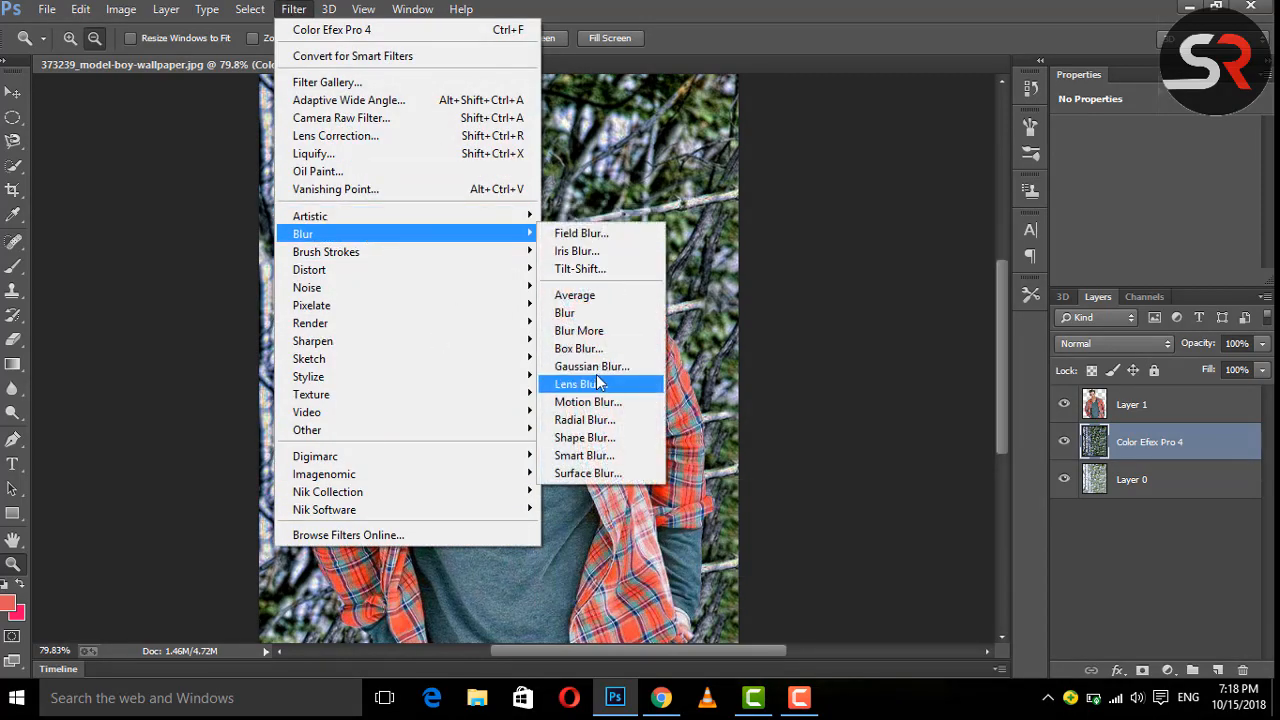
left_click(591, 365)
left_click_drag(163, 478, 145, 478)
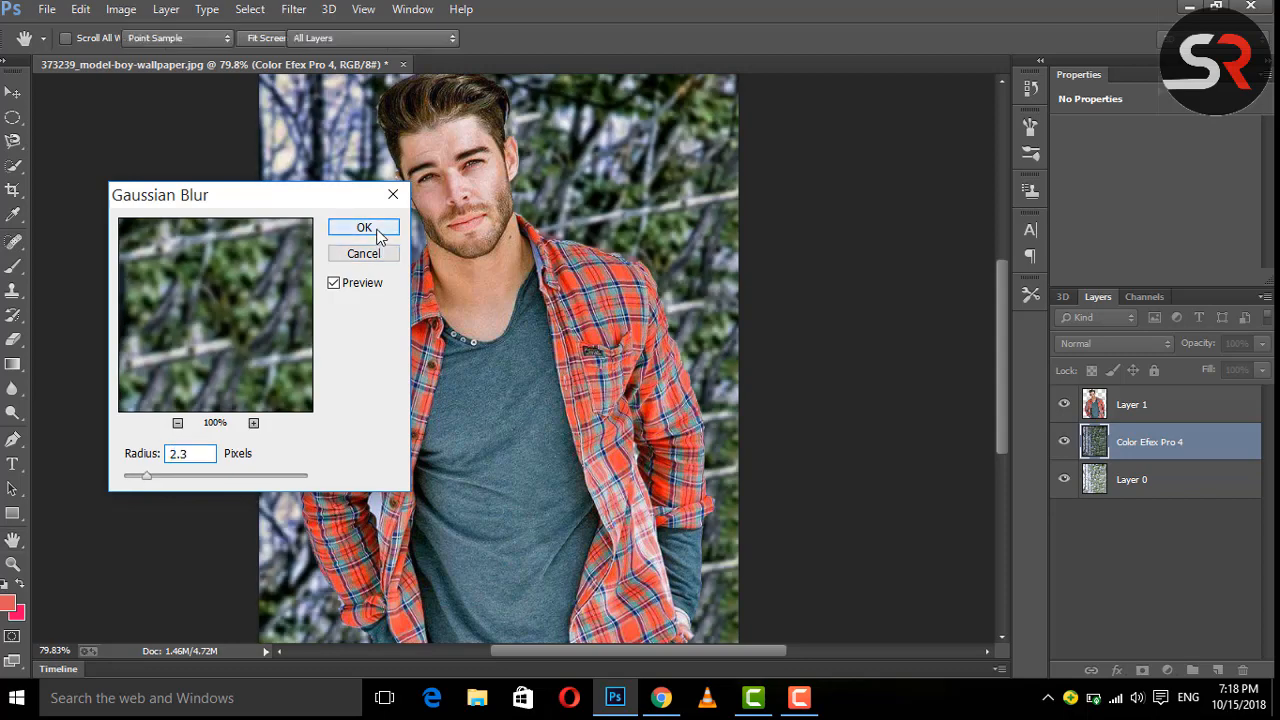
left_click(364, 228)
Merge the blurred background layer down into Layer 0 and open Color Efex Pro 4 on the man in Layer 1
right_click(1118, 452)
left_click(786, 533)
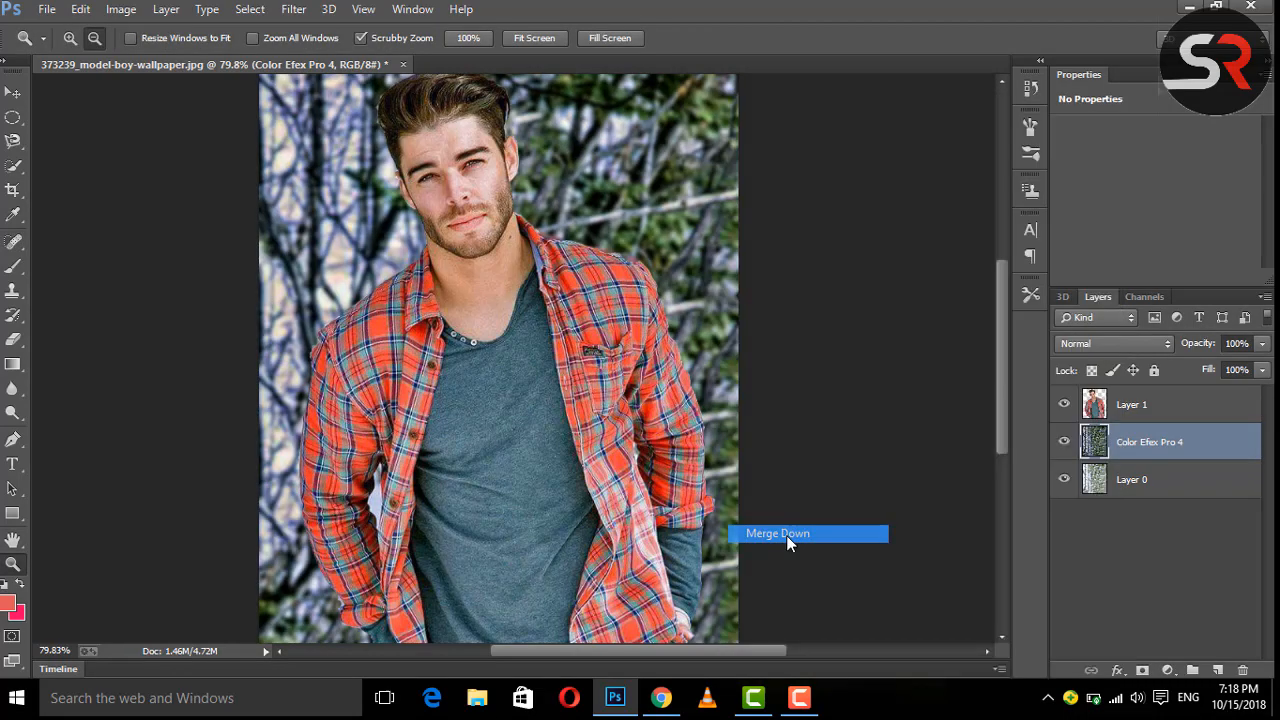
left_click(1166, 410)
left_click(293, 9)
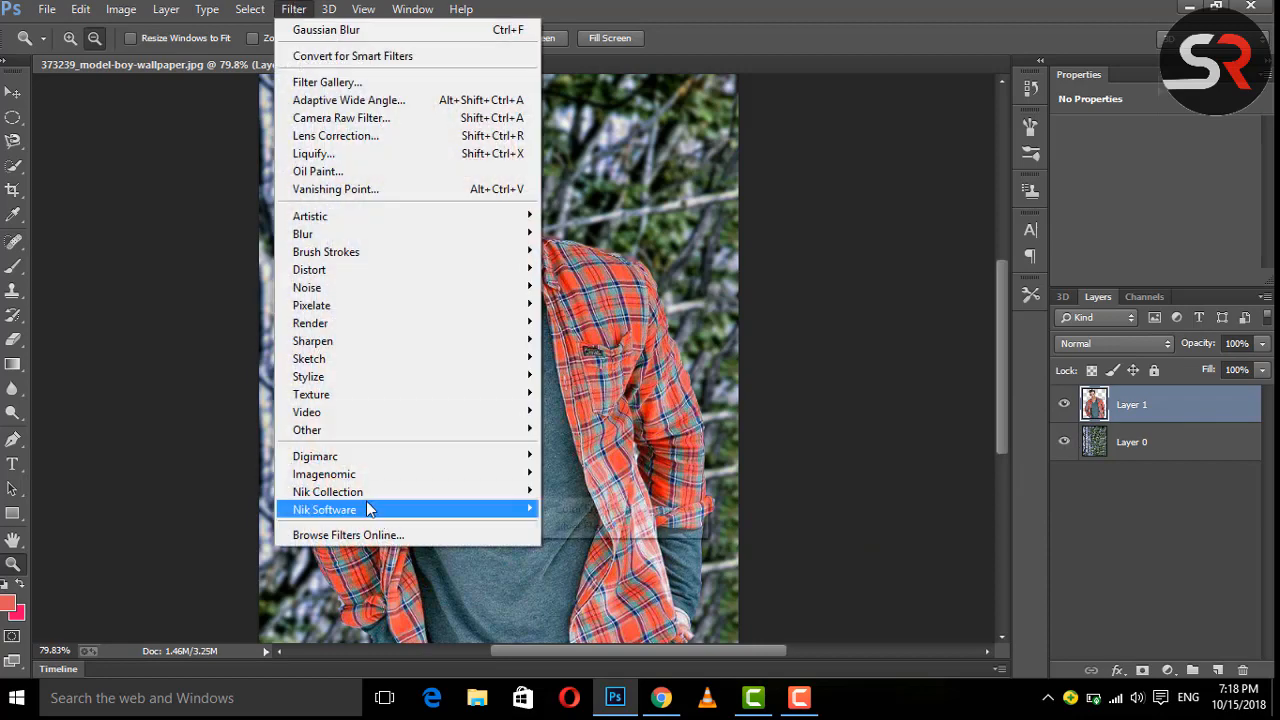
mouse_move(515, 488)
left_click(593, 490)
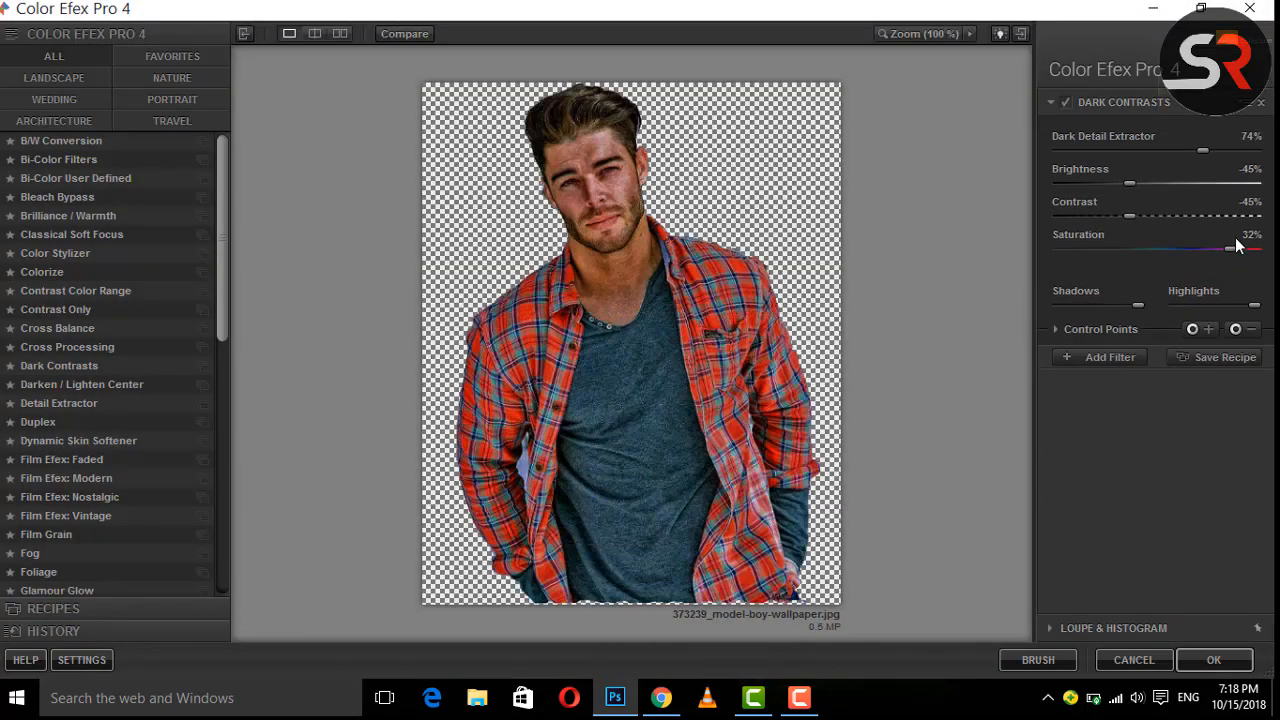
Set the Dark Contrasts filter to 7% saturation, 91% Dark Detail Extractor and -40% contrast for the man
left_click_drag(1222, 249, 1201, 251)
left_click_drag(1204, 151, 1237, 151)
left_click_drag(1134, 215, 1143, 214)
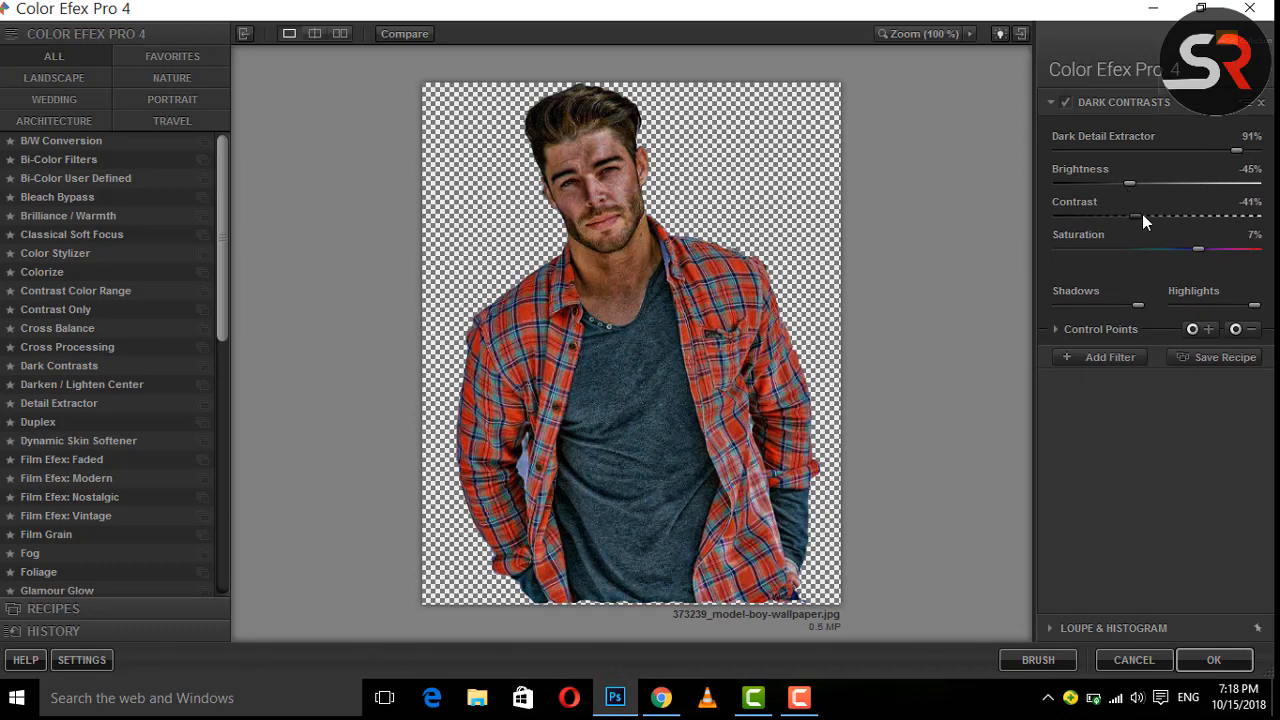
Add a Contrast Color Range filter with 4% color contrast and about 17% contrast
left_click(1095, 357)
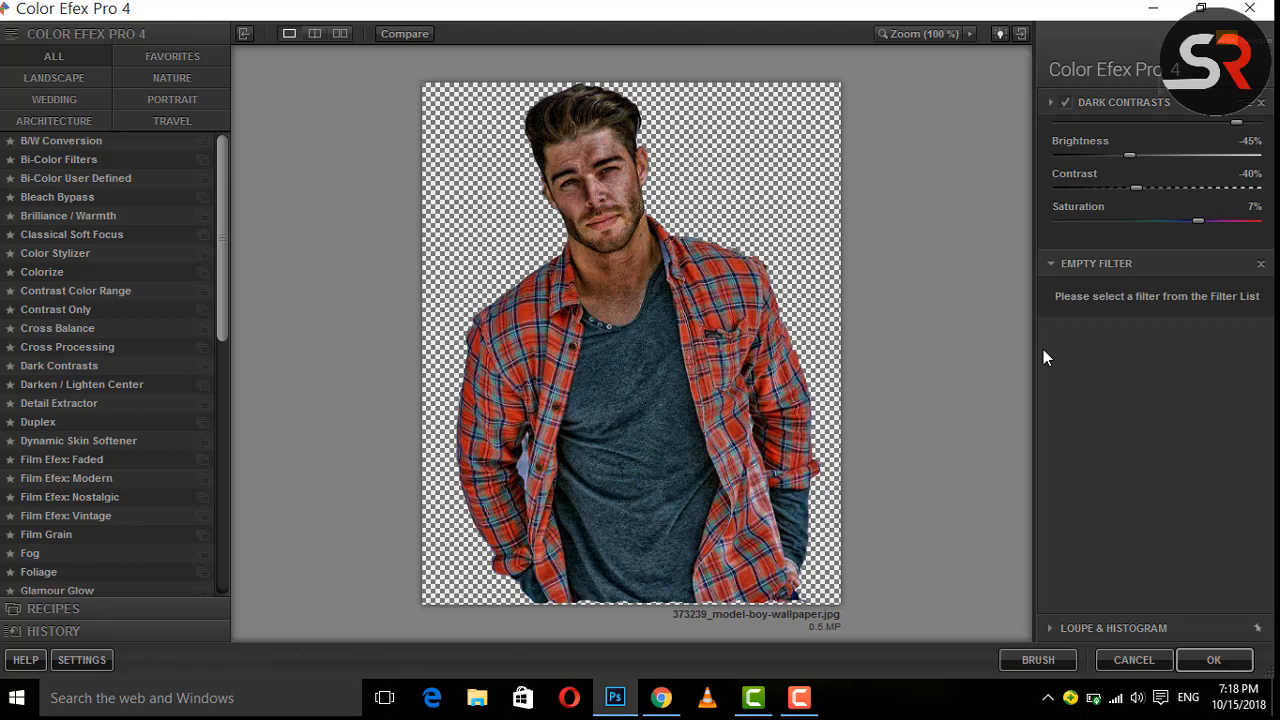
left_click(37, 290)
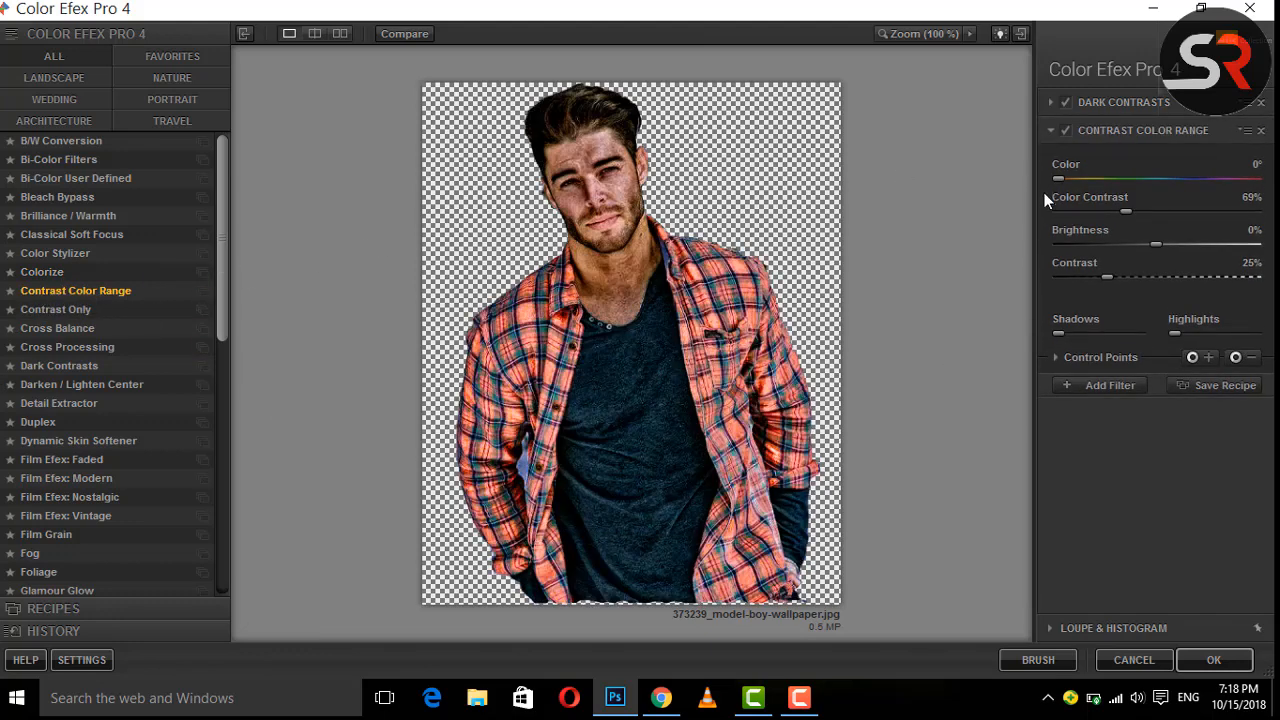
left_click_drag(1063, 207, 1057, 217)
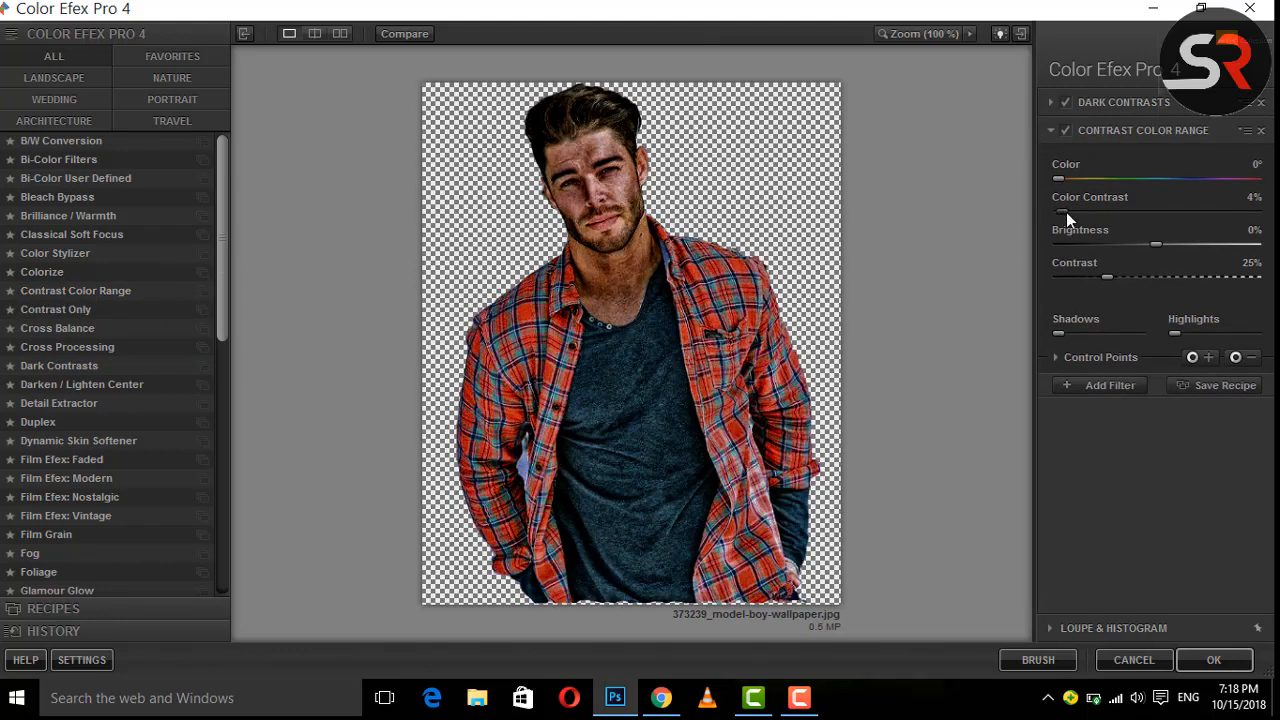
left_click(1090, 277)
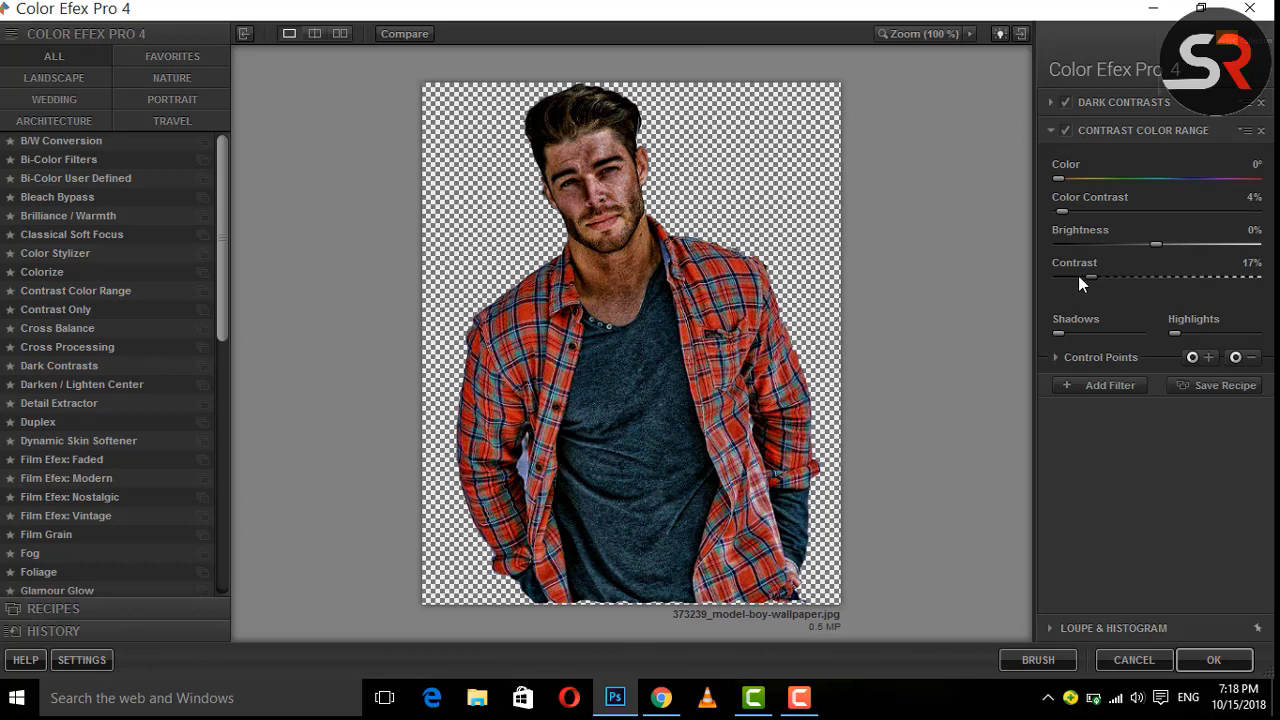
Add a Detail Extractor filter at 6% and apply the filter stack to the man
left_click(1088, 386)
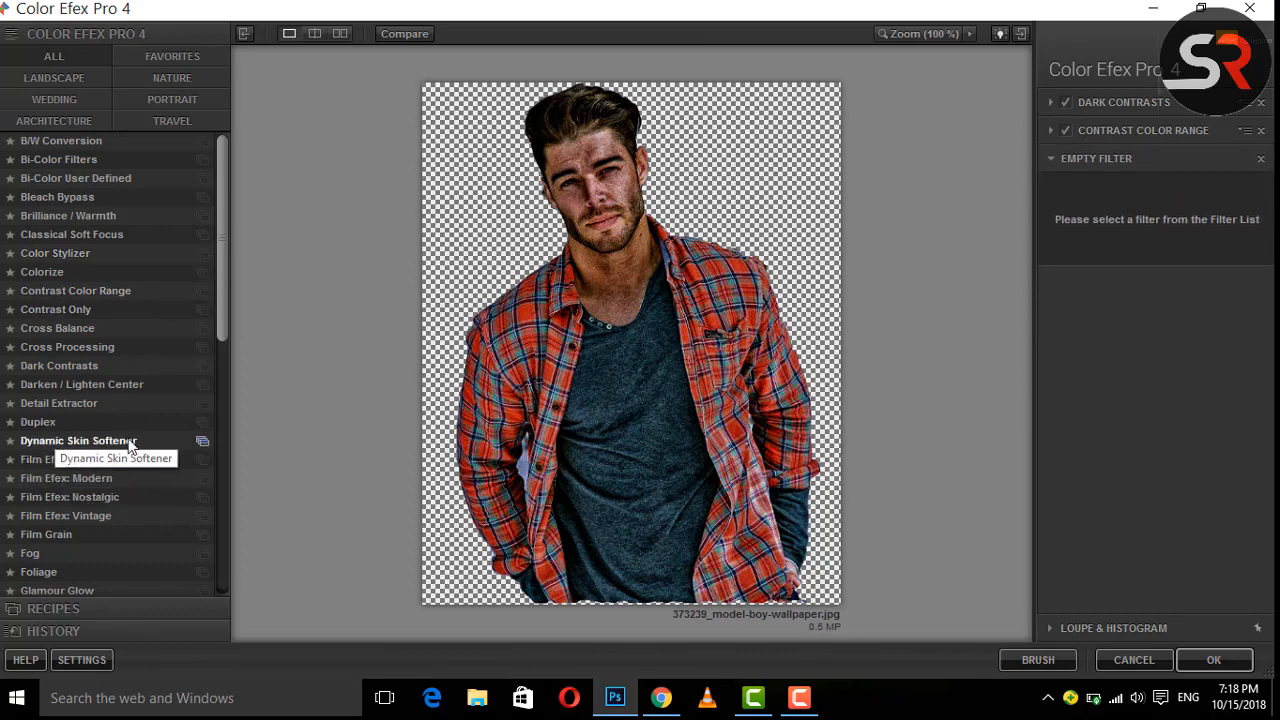
left_click(67, 402)
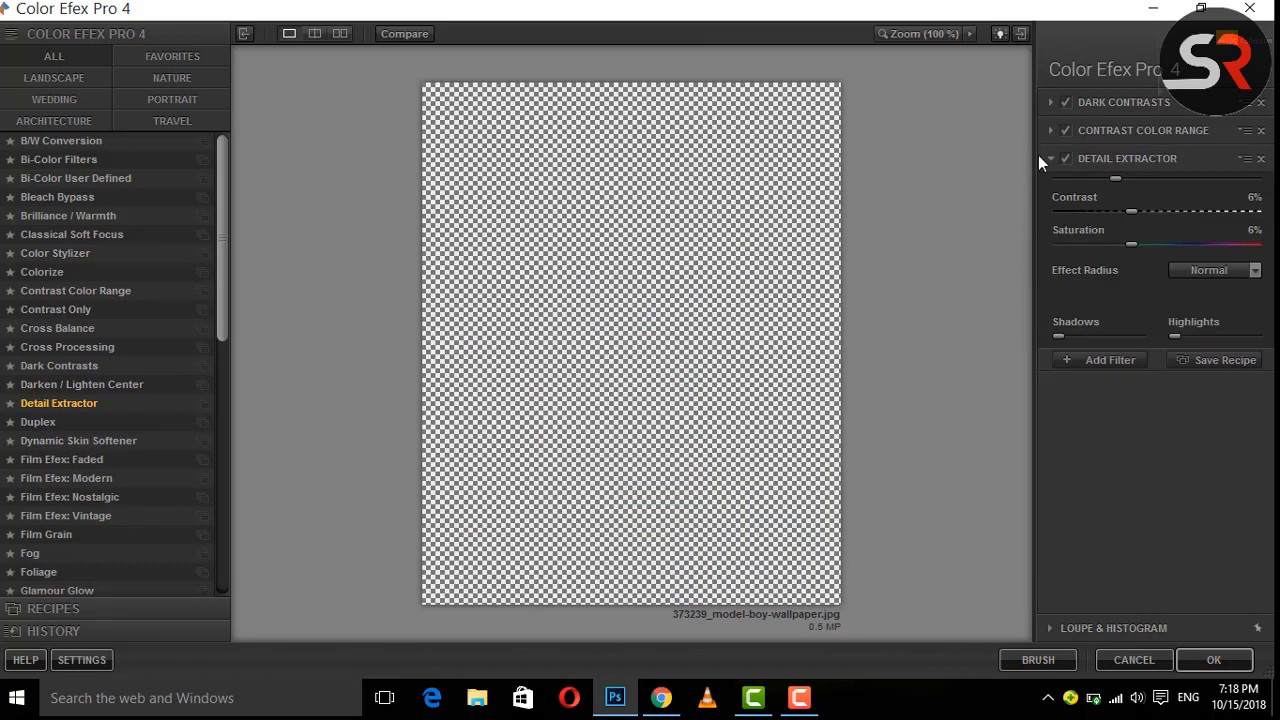
left_click_drag(1115, 206, 1076, 205)
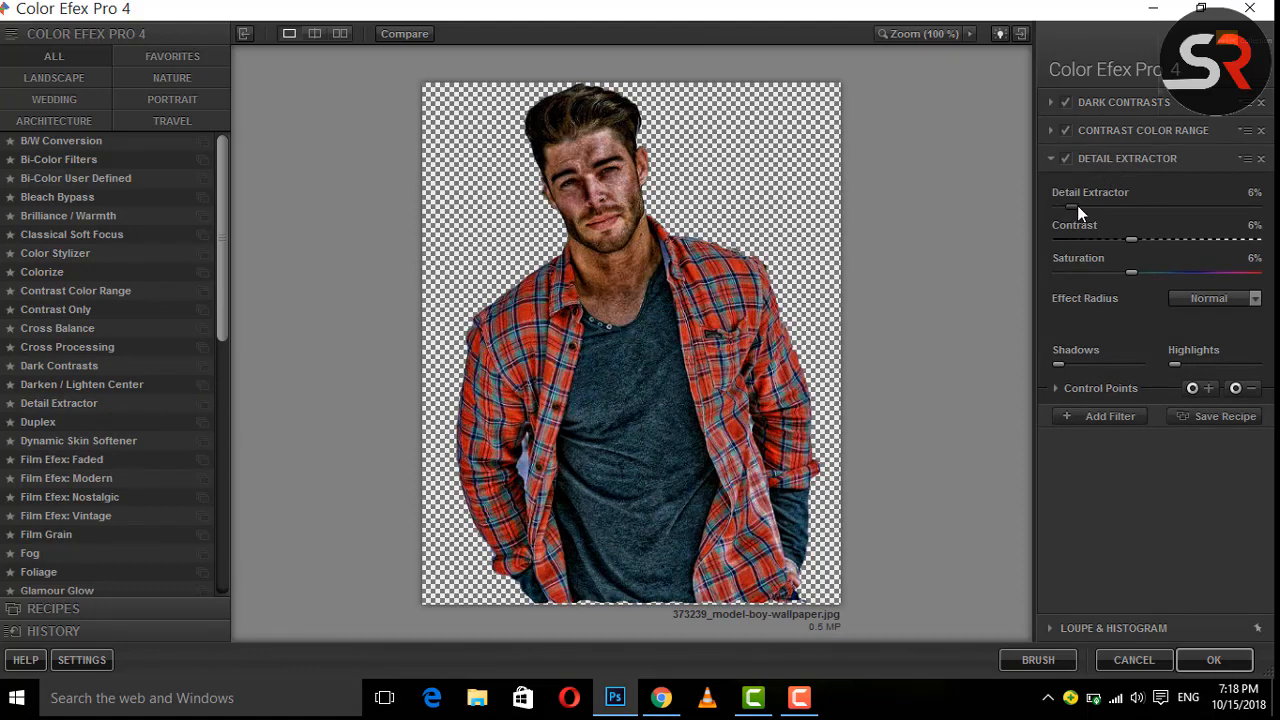
left_click(1084, 414)
left_click(1211, 658)
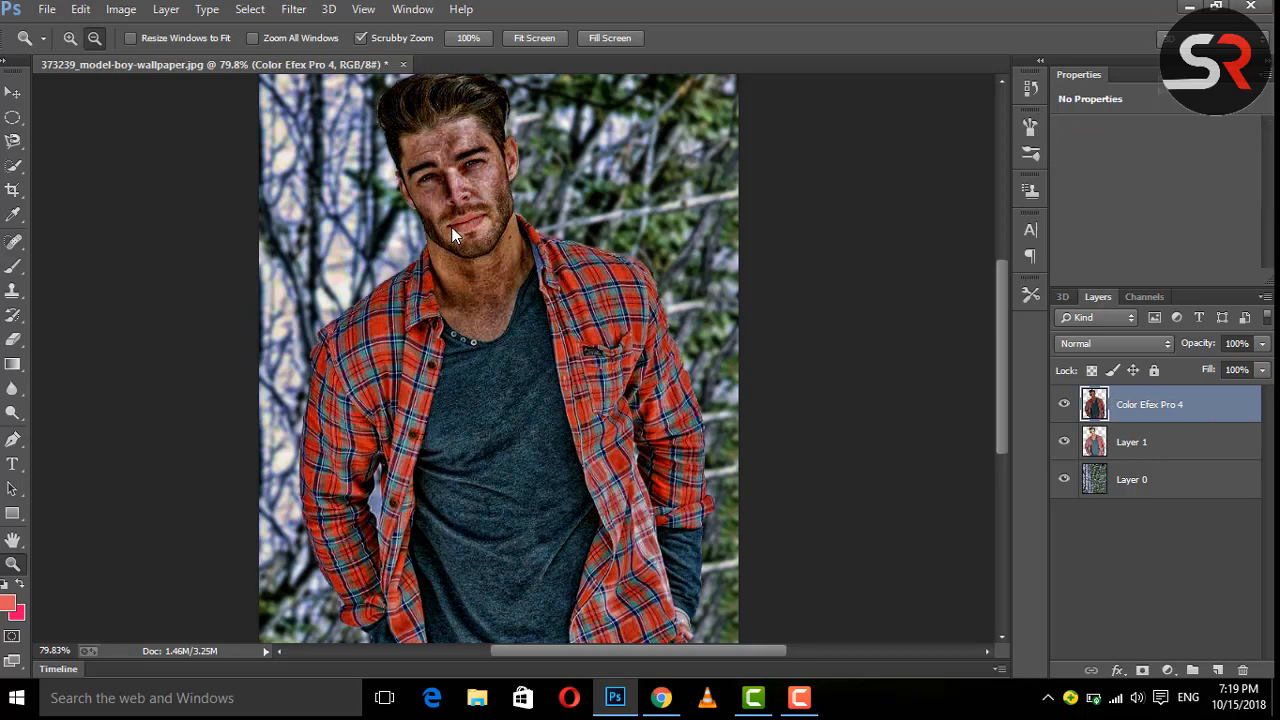
Erase the Color Efex Pro 4 layer over the man's forehead, eyes, nose and cheeks with the 83-pixel eraser
left_click_drag(696, 304, 617, 246)
scroll(512, 306, "up", 5)
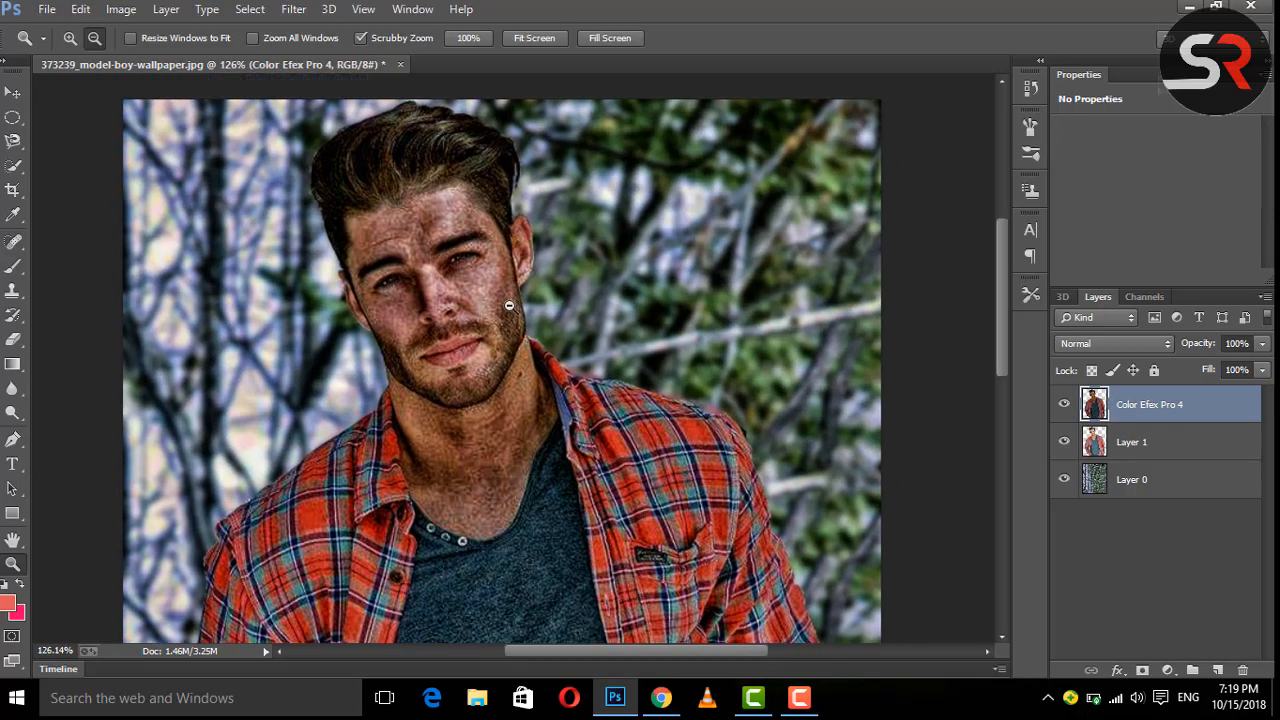
scroll(440, 245, "up", 4)
left_click(12, 341)
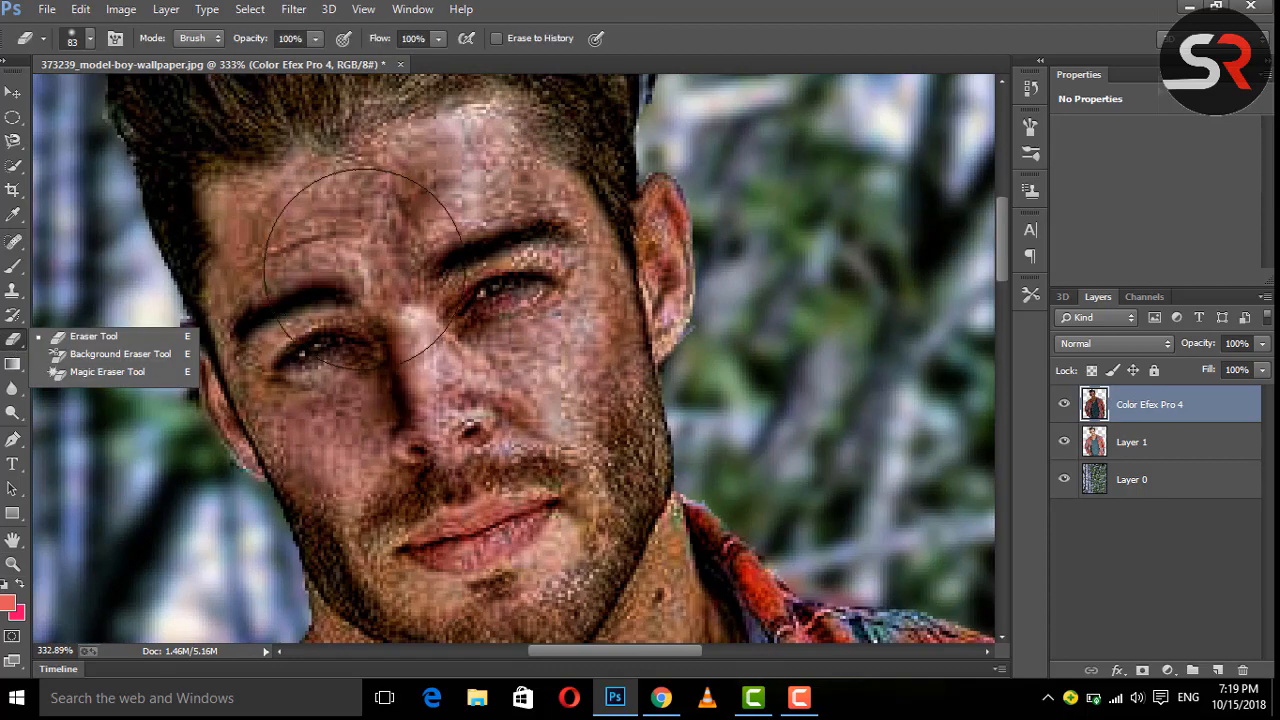
mouse_move(364, 270)
left_mouse_down()
mouse_move(401, 292)
mouse_move(419, 282)
mouse_move(335, 242)
mouse_move(335, 284)
mouse_move(528, 313)
mouse_move(483, 294)
mouse_move(609, 402)
mouse_move(790, 321)
mouse_move(751, 231)
mouse_move(514, 484)
mouse_move(424, 459)
mouse_move(466, 296)
left_mouse_up()
left_click_drag(400, 363, 206, 249)
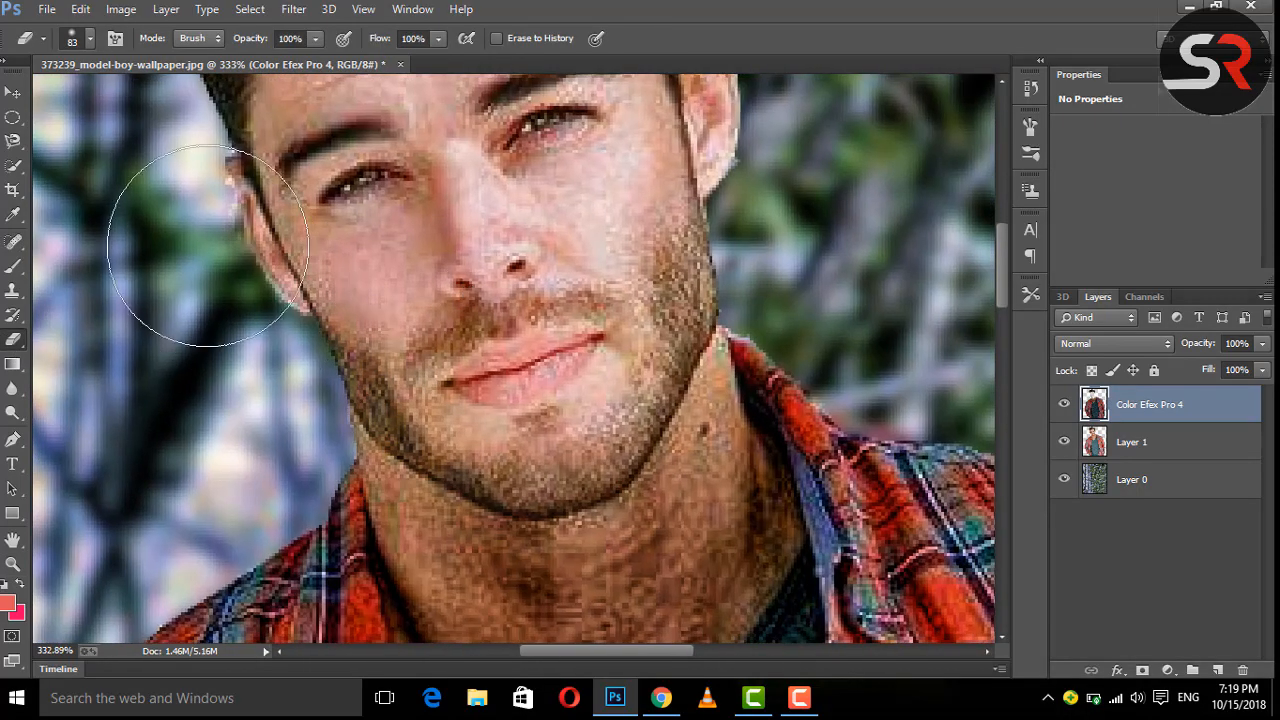
Erase the filter effect from the chin, neck and upper chest, and clean up its remains around the face
left_click_drag(575, 425, 417, 283)
mouse_move(412, 386)
left_mouse_down()
mouse_move(343, 388)
mouse_move(486, 324)
mouse_move(536, 362)
left_mouse_up()
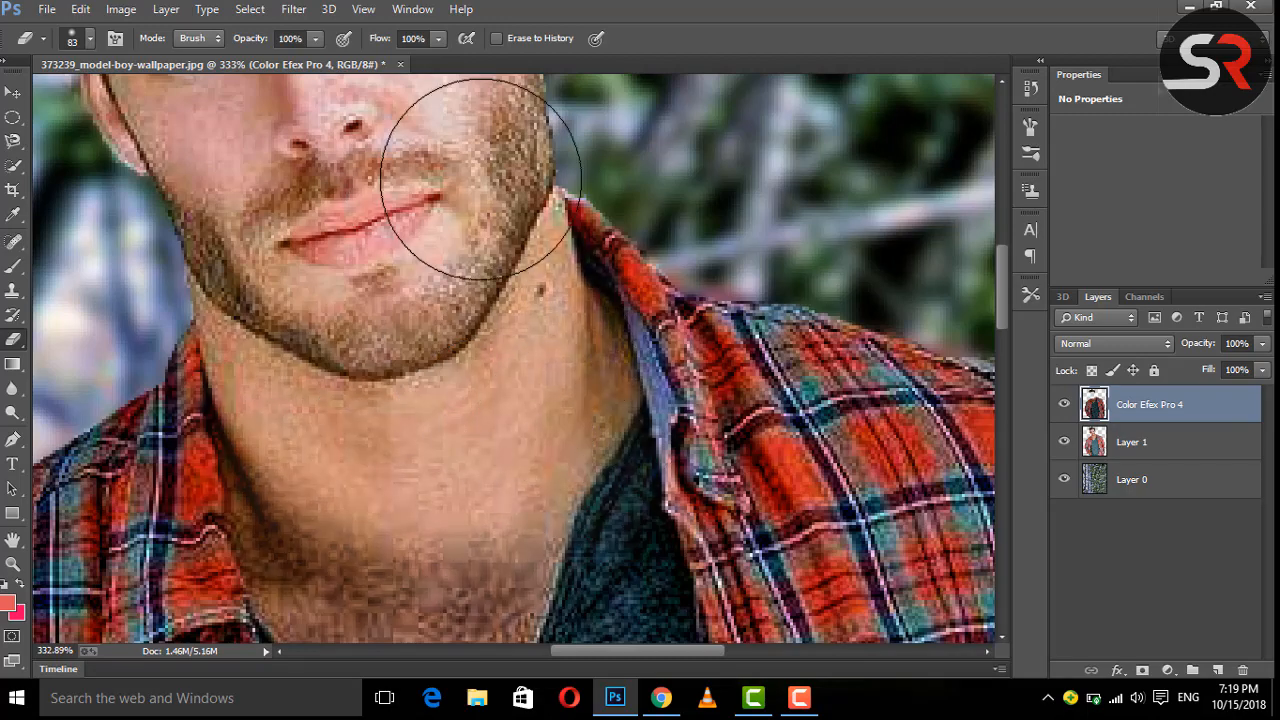
left_click_drag(333, 410, 383, 194)
left_click_drag(396, 440, 504, 400)
scroll(363, 250, "up", 5)
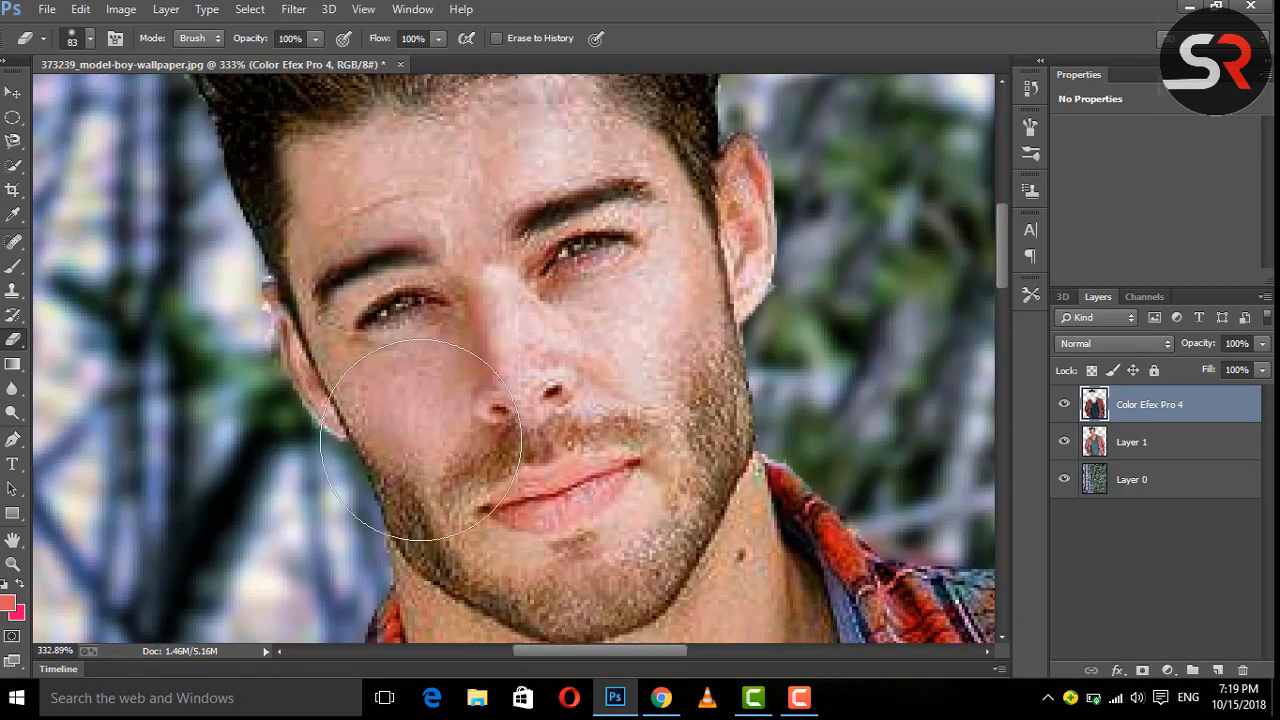
left_click_drag(420, 440, 400, 250)
left_click_drag(529, 514, 420, 380)
mouse_move(640, 480)
left_mouse_down()
mouse_move(509, 283)
mouse_move(528, 344)
mouse_move(720, 129)
left_mouse_up()
left_click(16, 570)
left_click_drag(547, 302, 572, 348)
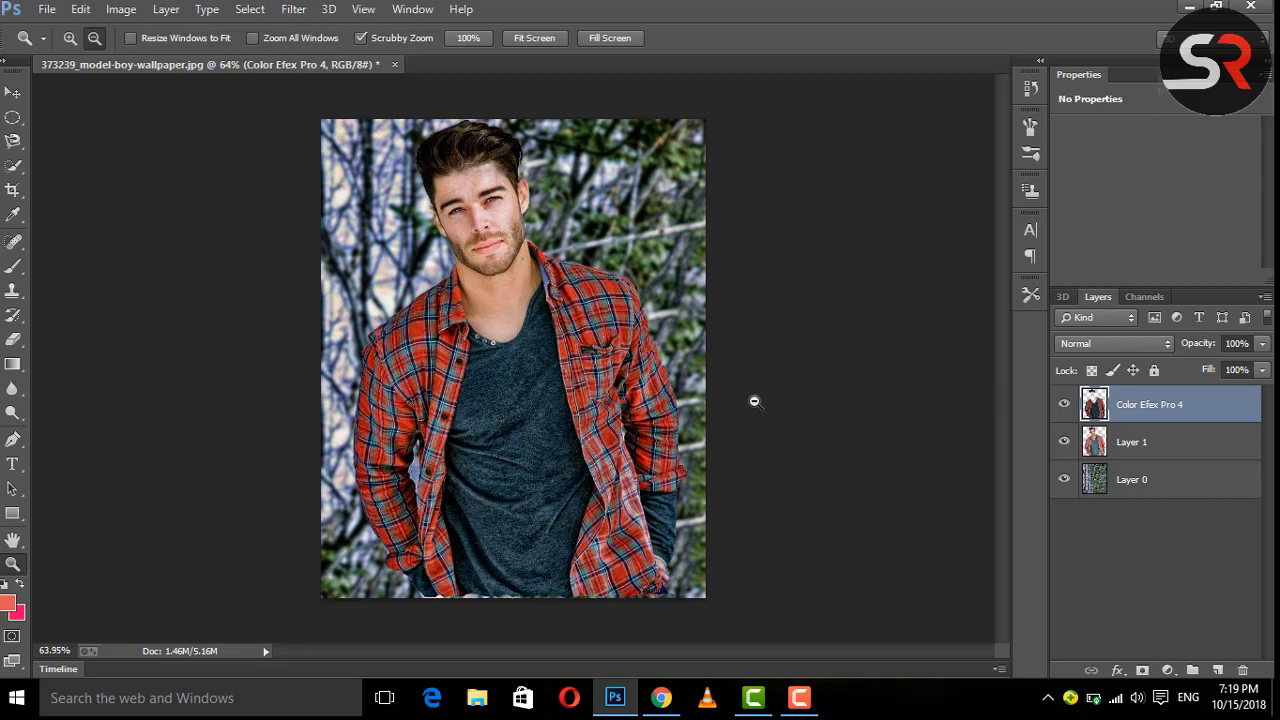
Apply the Contrast Color Range filter from Color Efex Pro 3.0 Complete to Layer 1 with its default settings
left_click(1160, 440)
left_click(290, 10)
mouse_move(442, 512)
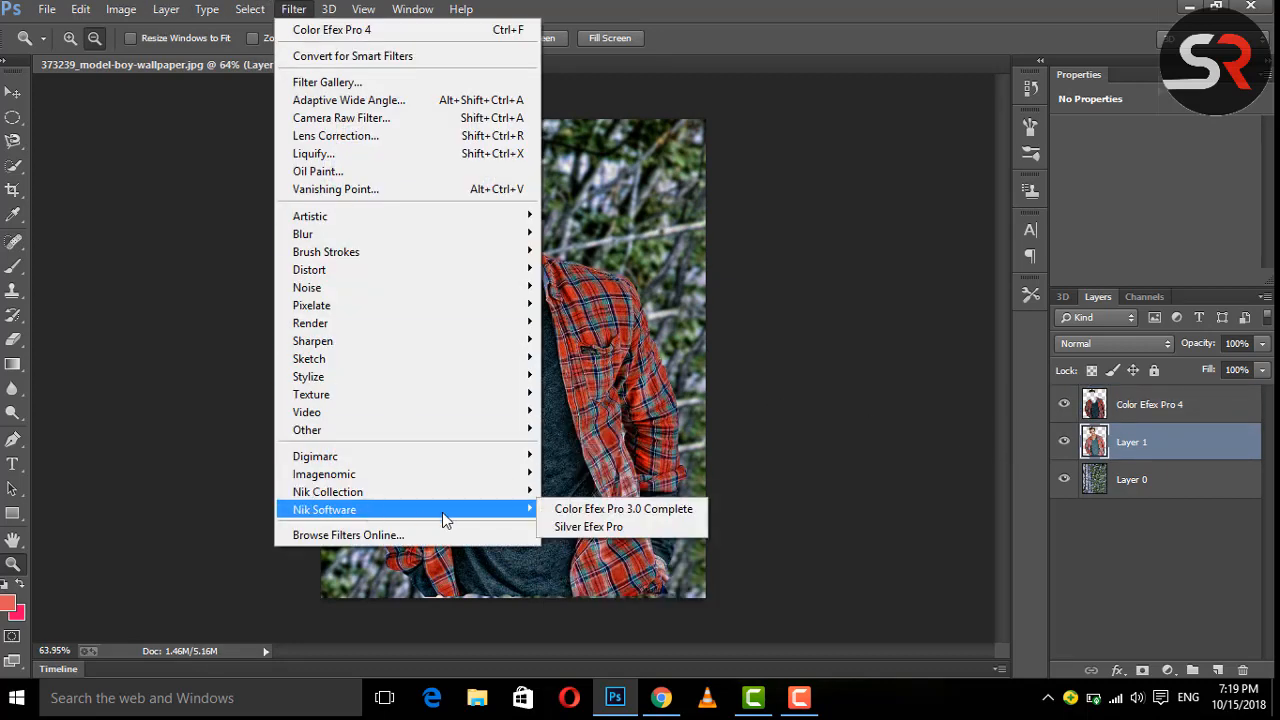
left_click(592, 510)
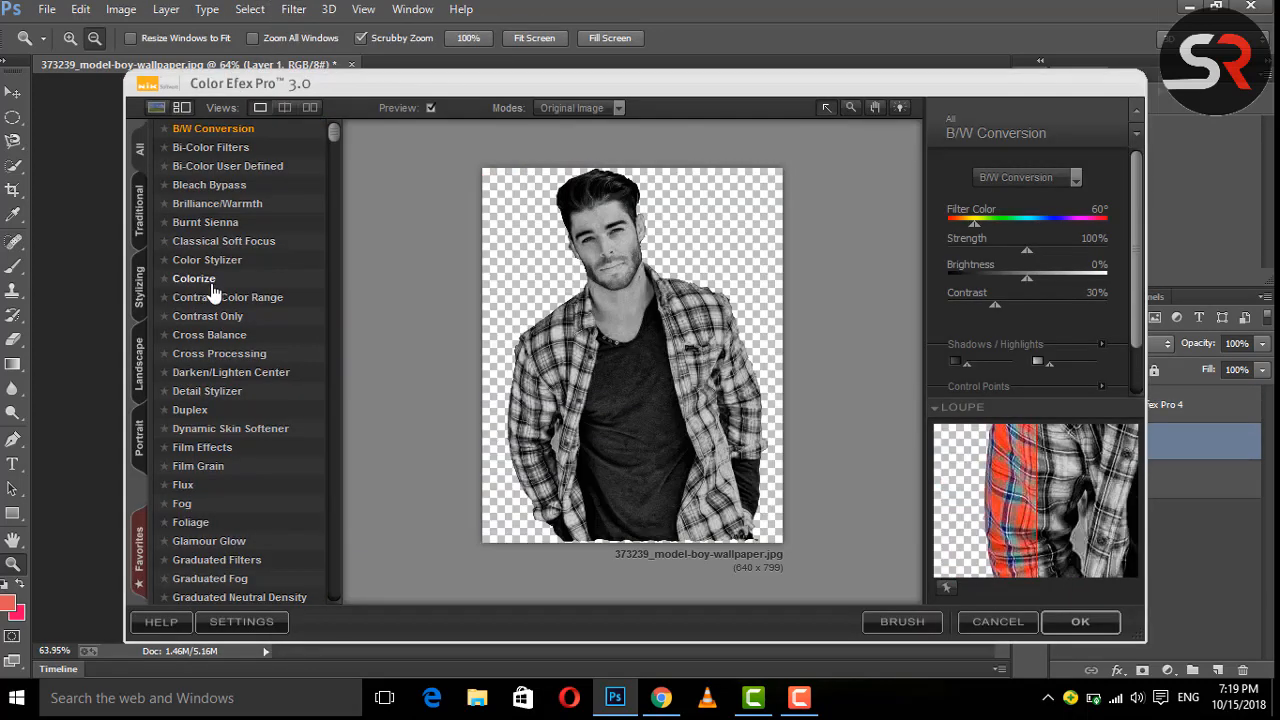
left_click(215, 297)
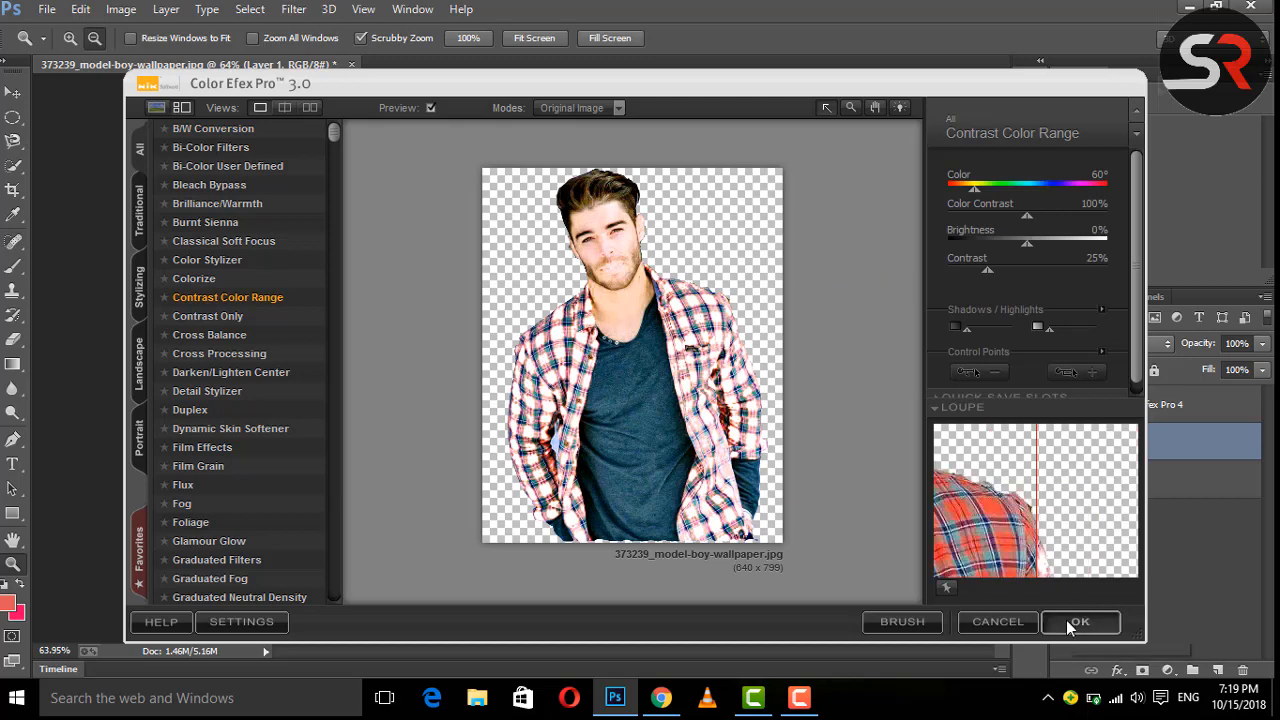
left_click(1070, 624)
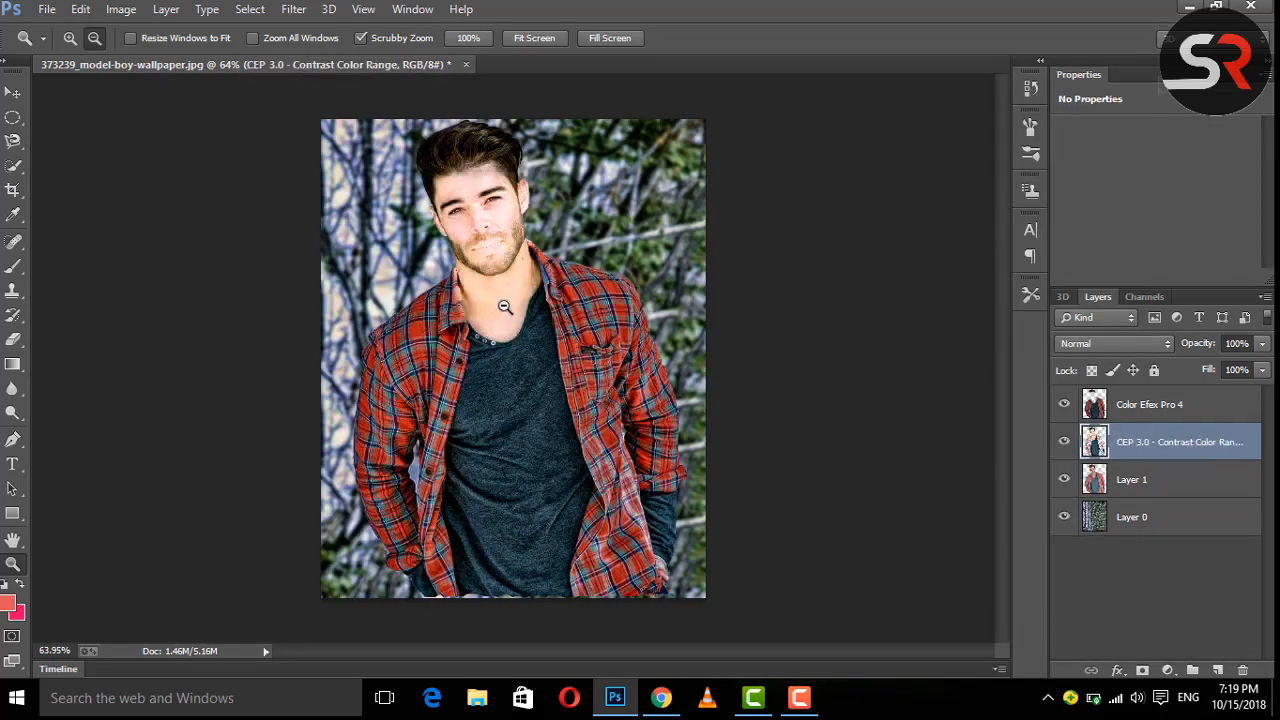
Reduce the fill of the CEP 3.0 Contrast Color Range layer to 54%
left_click_drag(1243, 391, 1228, 394)
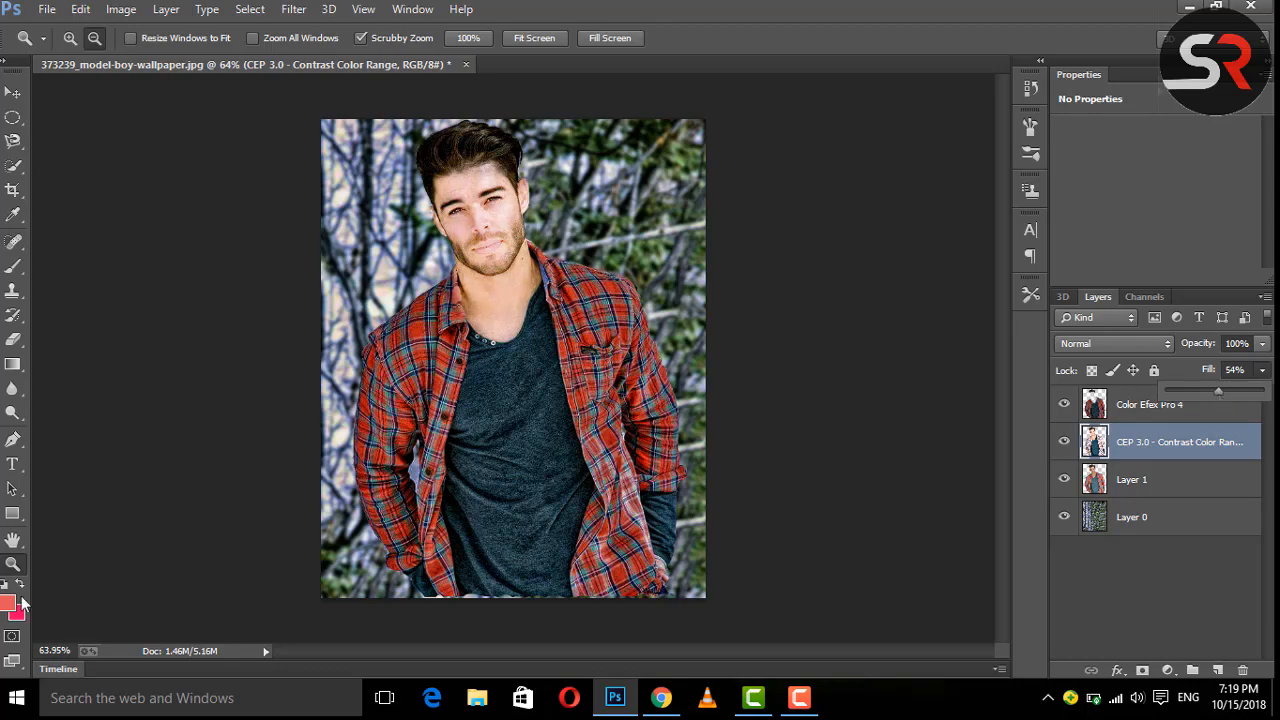
left_click(522, 376)
left_click(522, 376)
scroll(522, 376, "up", 10)
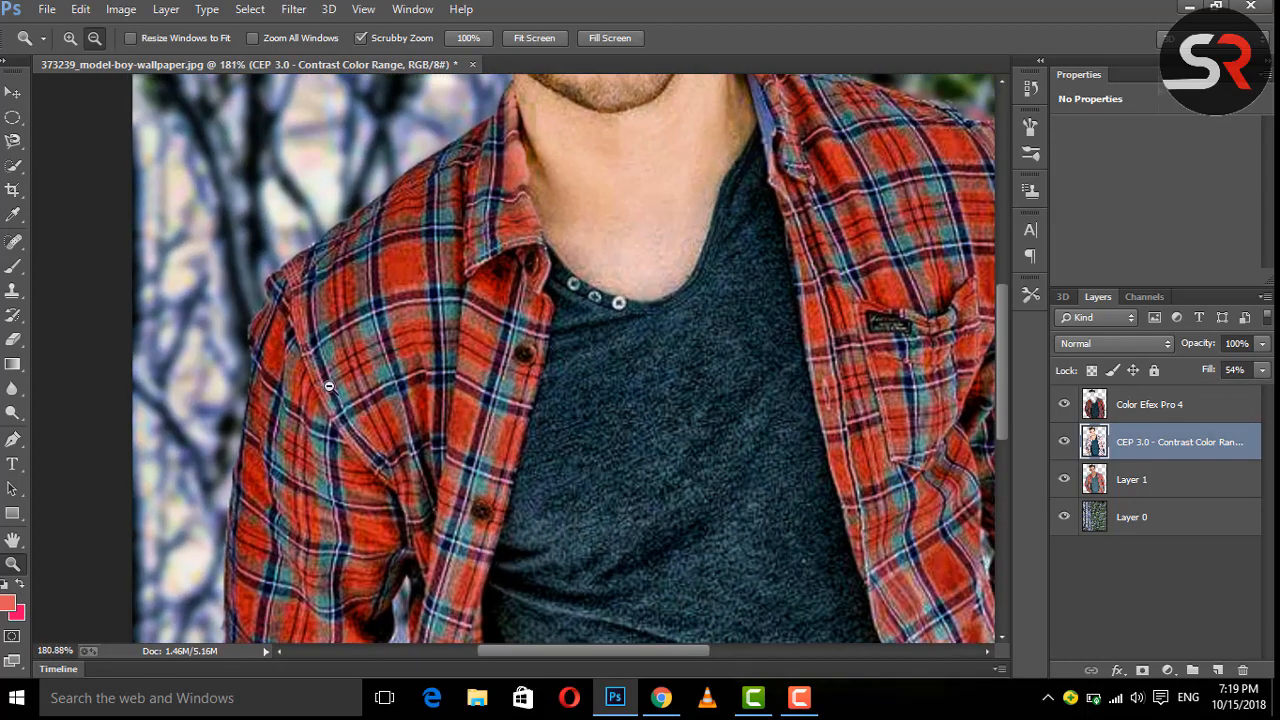
scroll(403, 354, "down", 10)
scroll(489, 388, "up", 3)
scroll(489, 388, "up", 2)
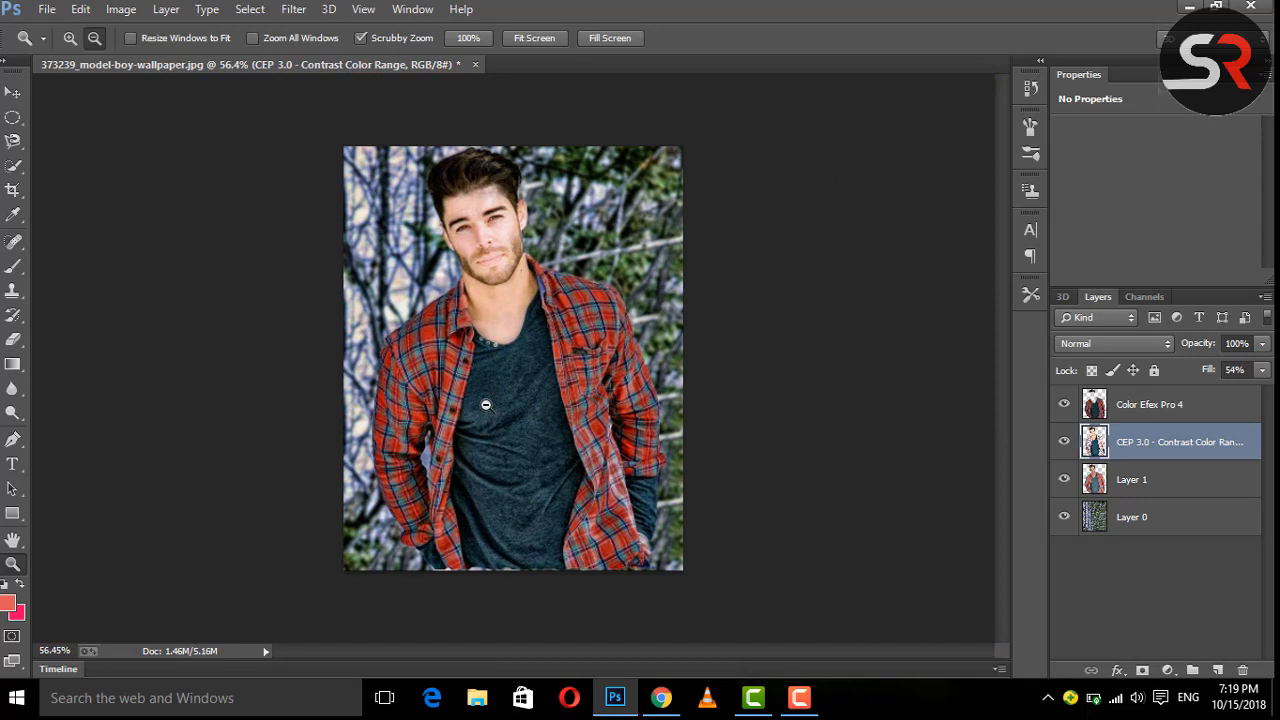
Open the light image pZdfCvN from the image > cb edit > light image folder on drive D
left_click(33, 8)
left_click(55, 45)
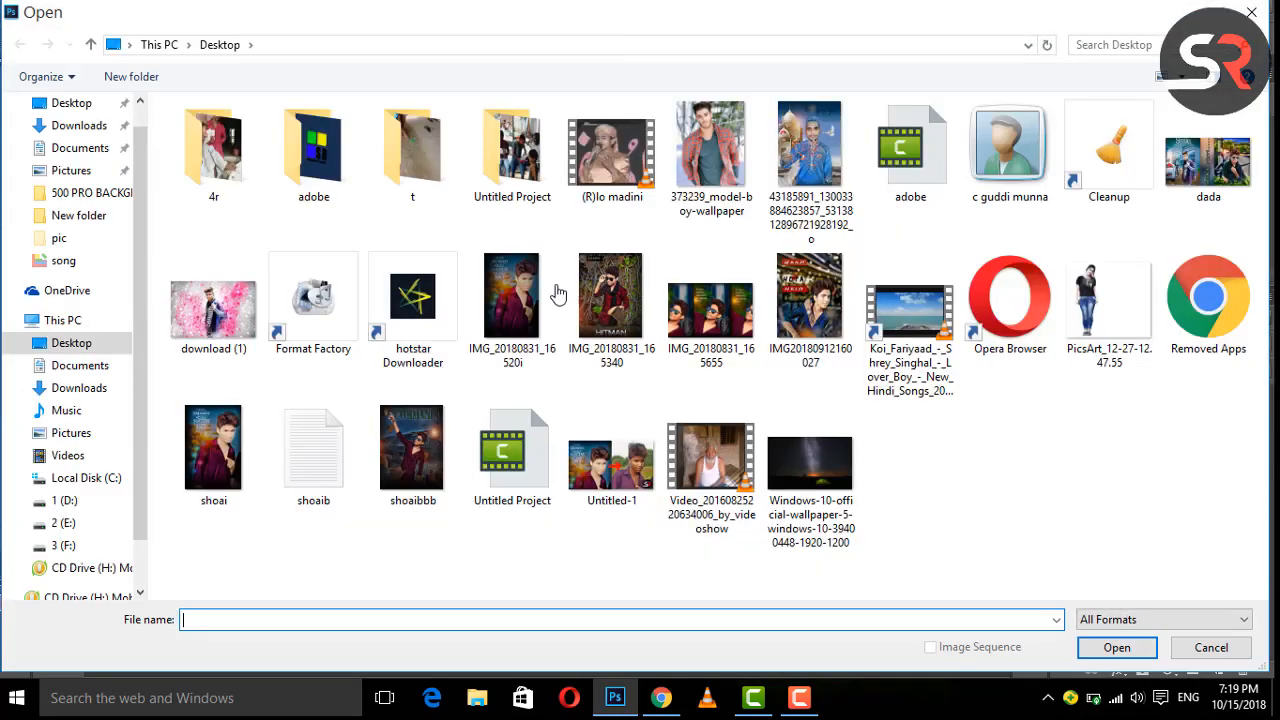
left_click(88, 500)
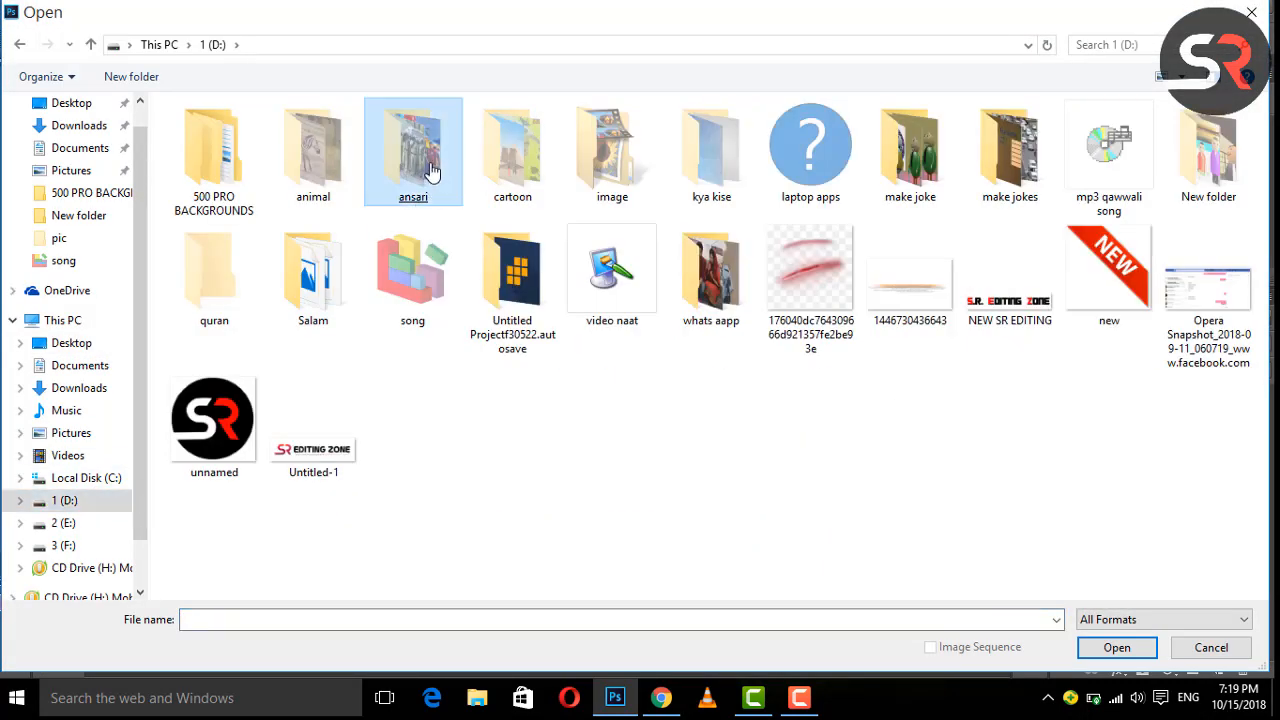
double_click(432, 172)
key("BackSpace")
left_click(606, 194)
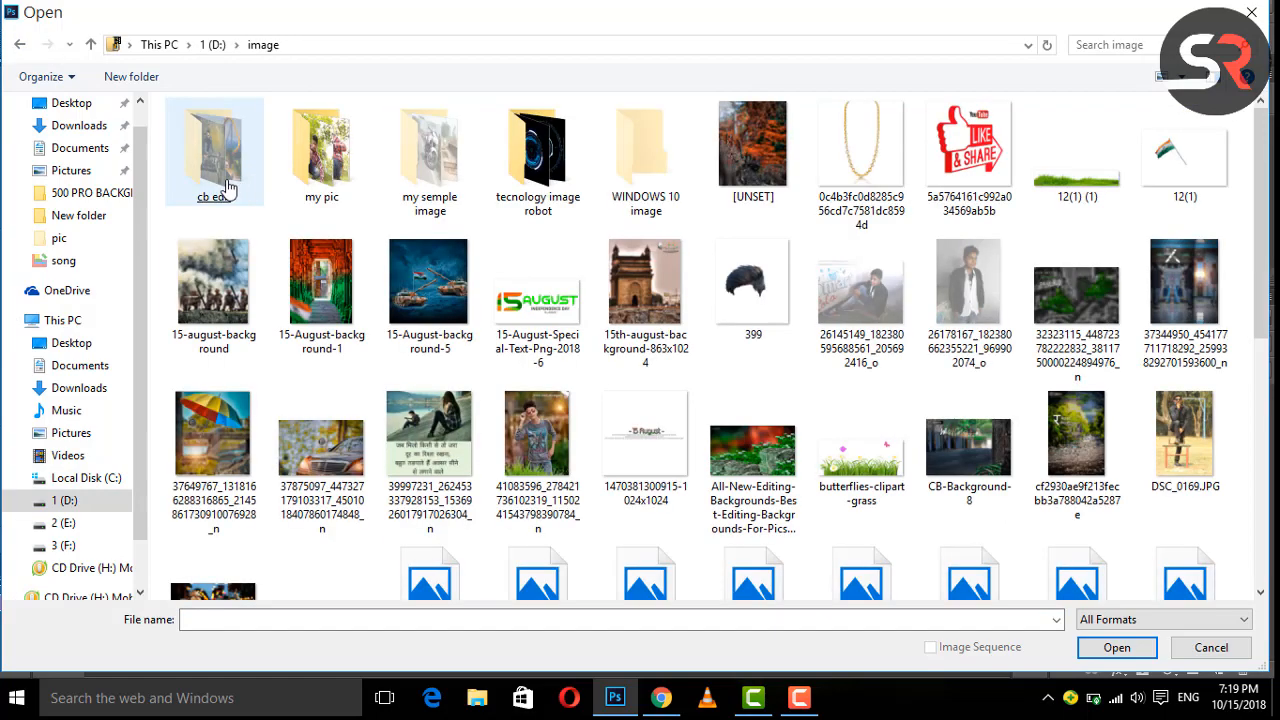
left_click(226, 180)
double_click(645, 170)
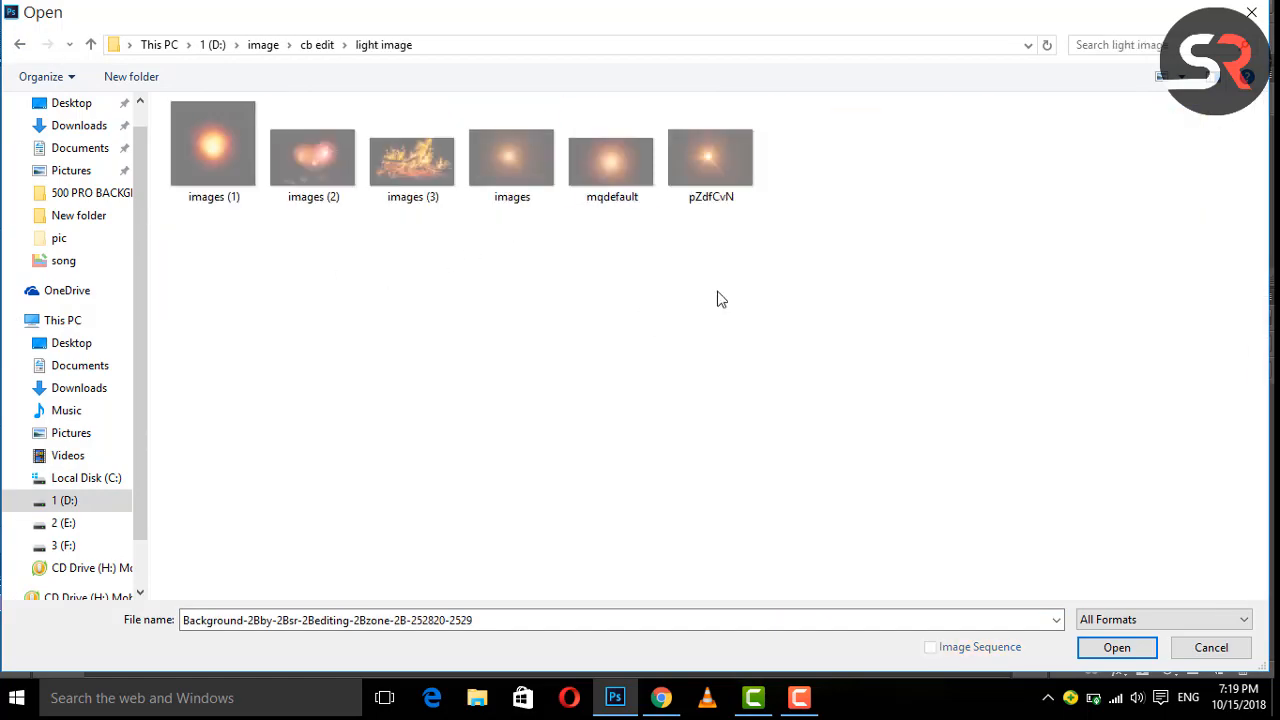
double_click(710, 157)
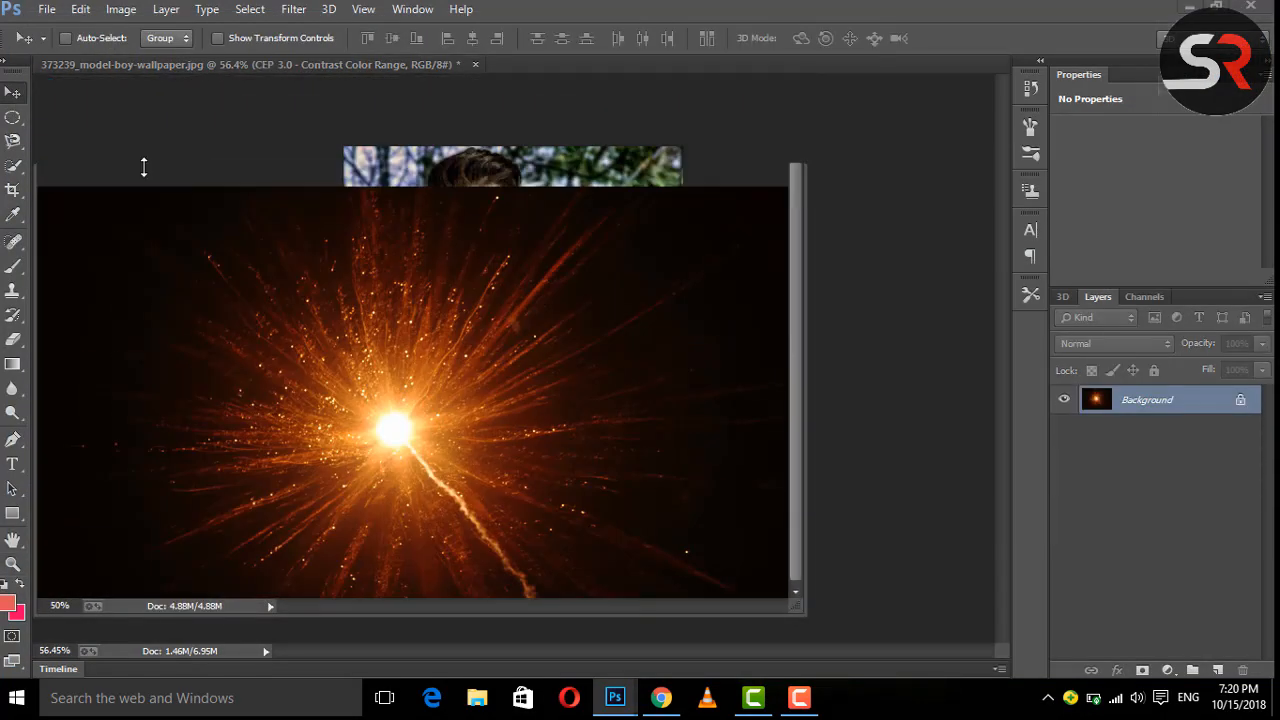
Copy the orange light burst image into the portrait document as a layer above the Contrast Color Range layer
left_click_drag(168, 176, 242, 361)
left_click_drag(497, 523, 608, 260)
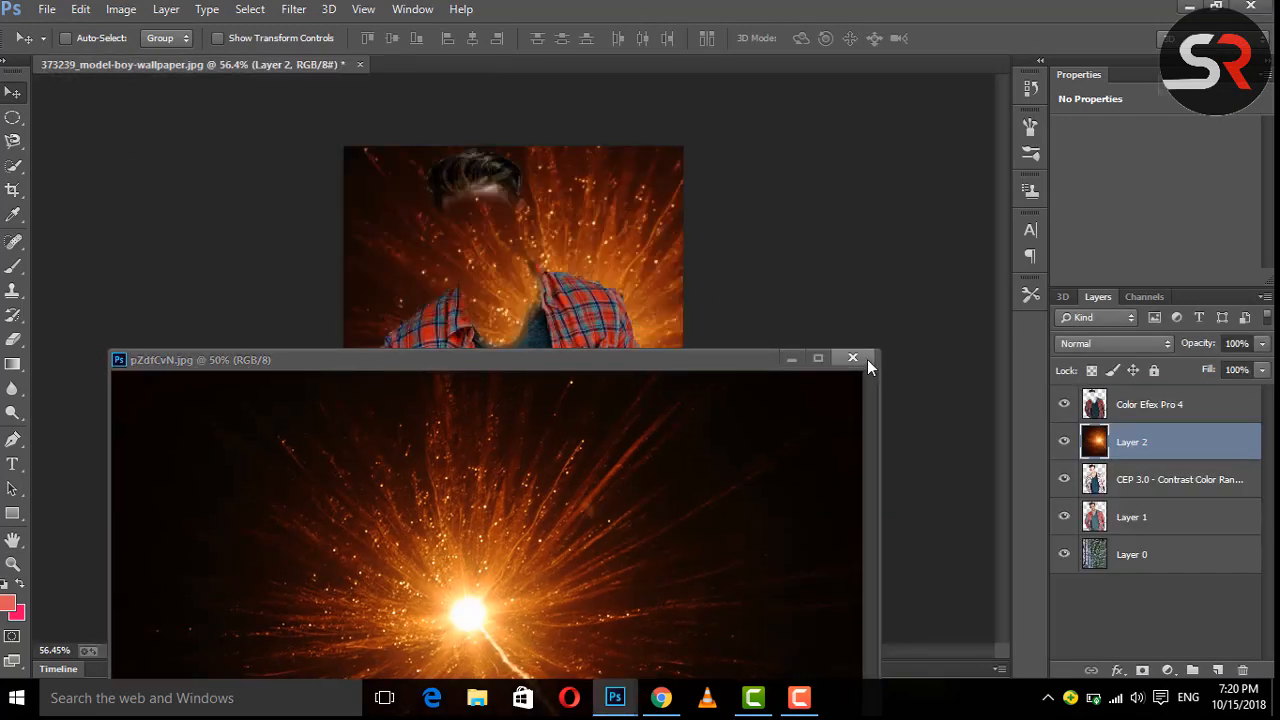
Close the light image and set the blend mode of Layer 2 to Screen
left_click(855, 358)
left_click(293, 9)
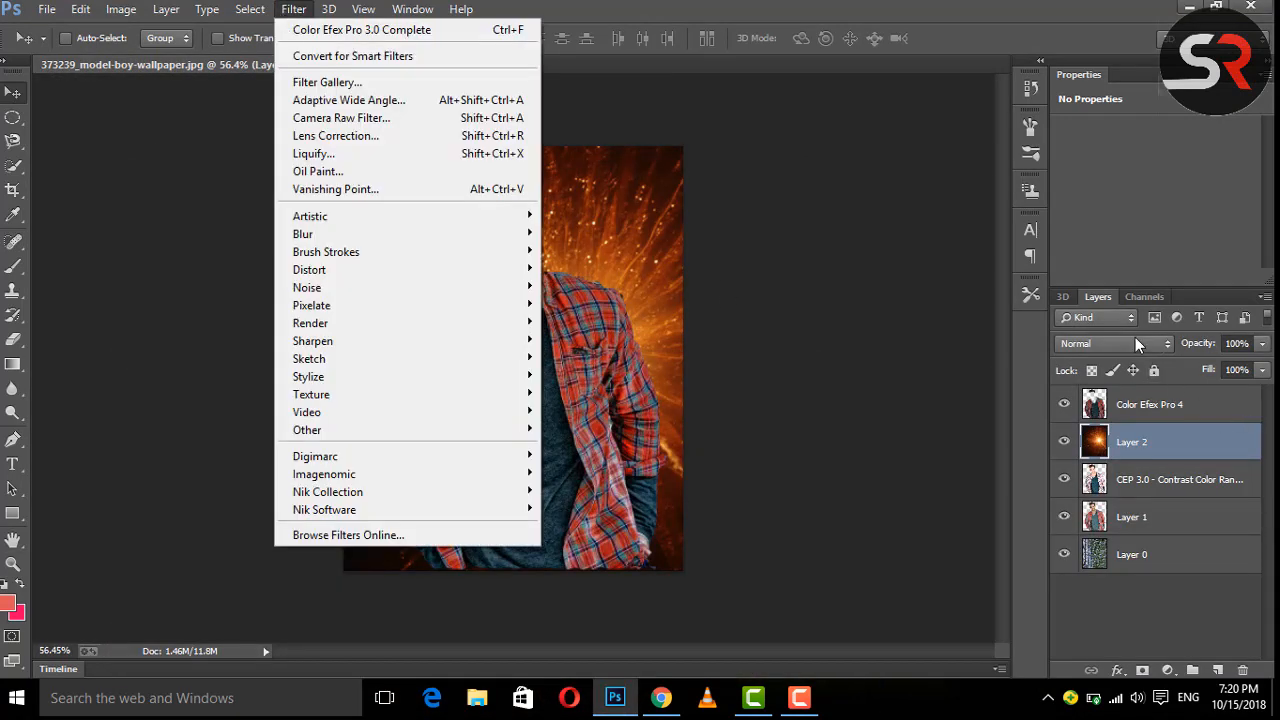
left_click(1135, 340)
left_click(1056, 157)
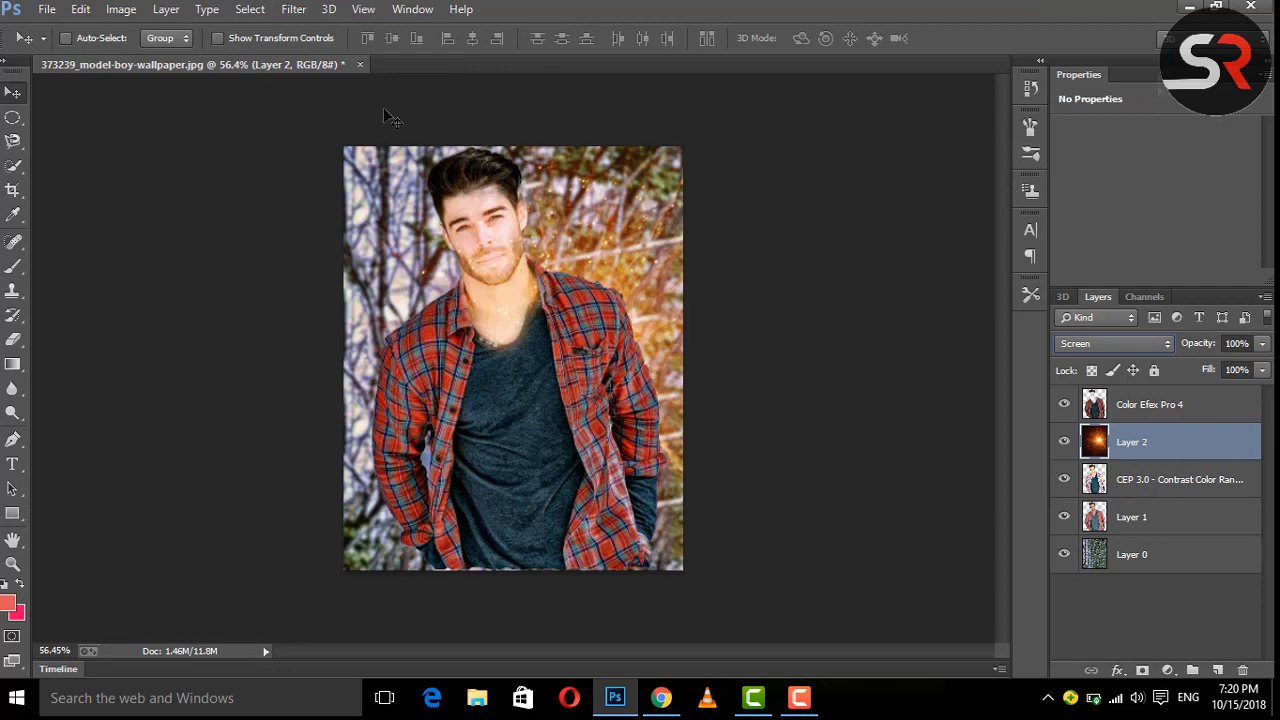
Apply a Gaussian Blur with a radius of 94.9 pixels to Layer 2
left_click(293, 9)
mouse_move(486, 230)
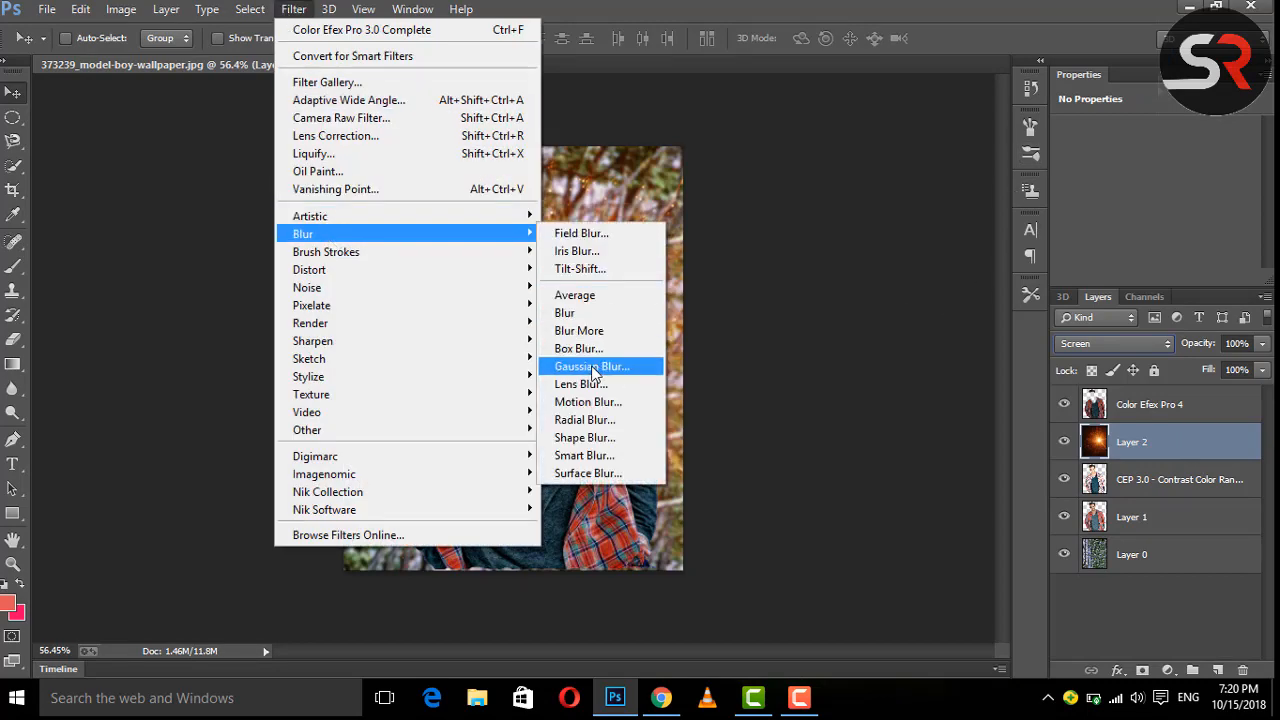
left_click(614, 449)
left_click_drag(146, 475, 239, 475)
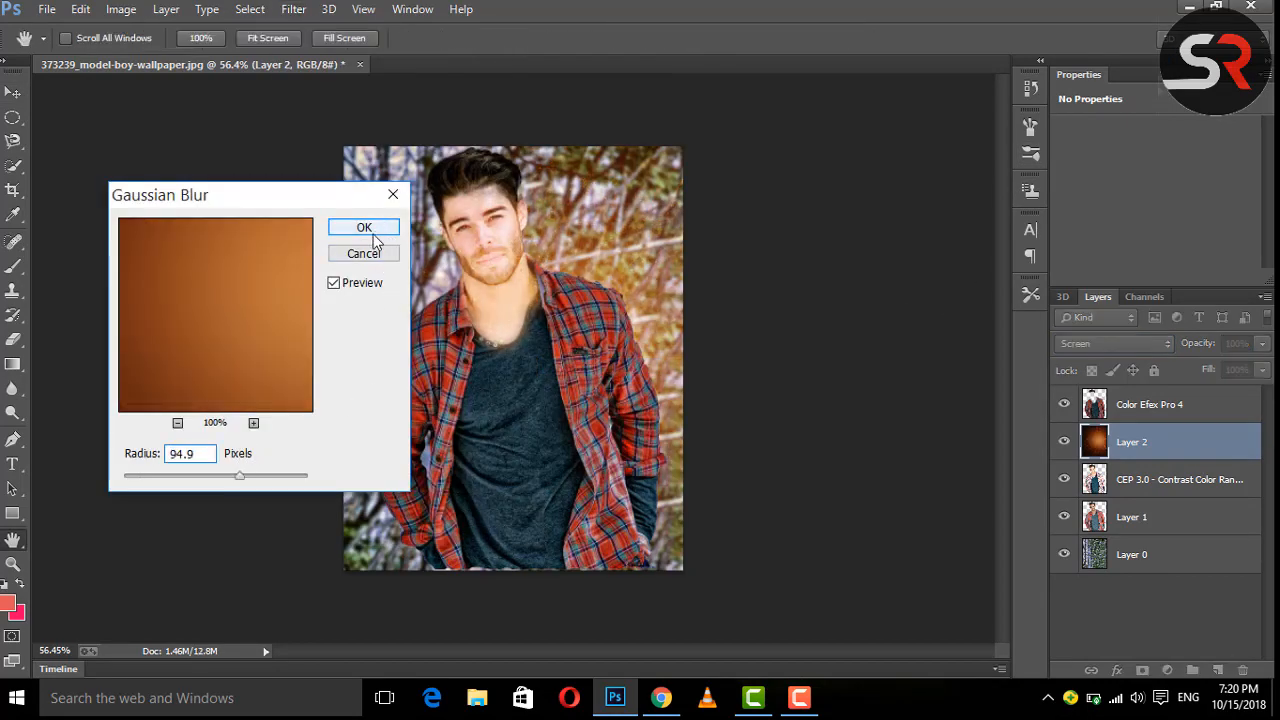
left_click(372, 234)
Move Layer 2 above the Color Efex Pro 4 layer and shift its glow to the portrait's upper right edge
left_click_drag(1158, 397, 1158, 395)
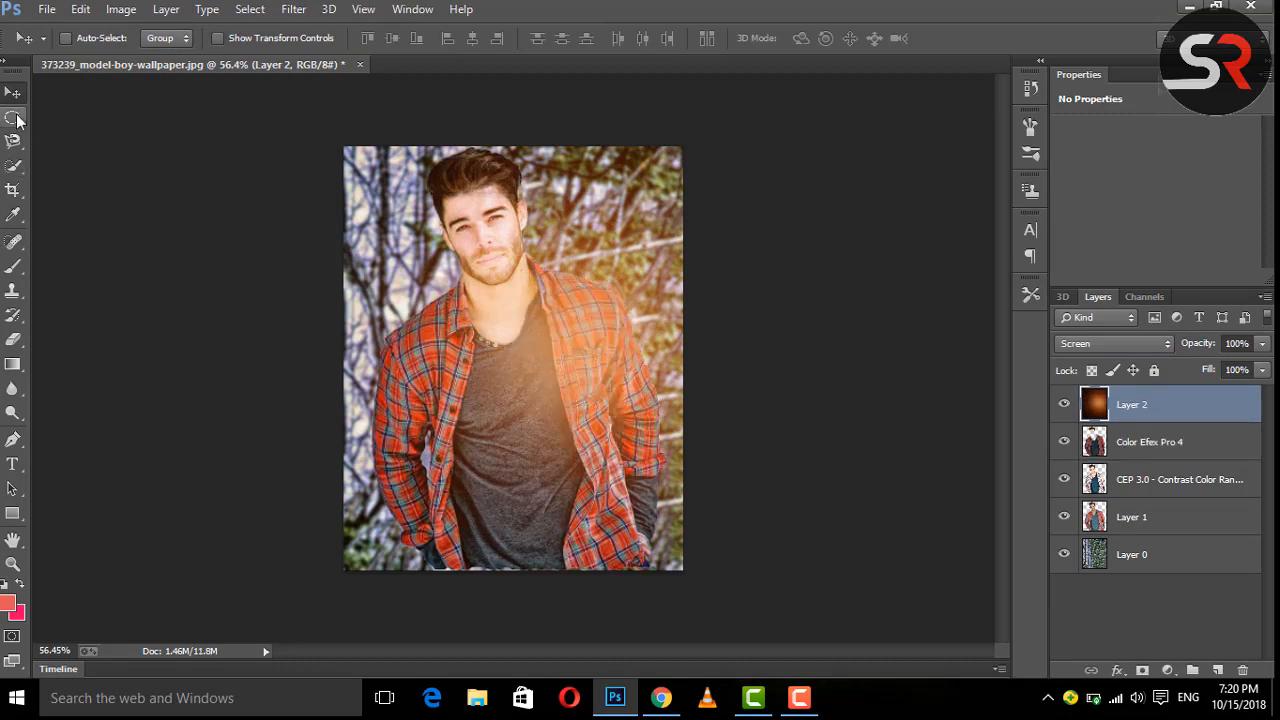
left_click_drag(576, 378, 713, 297)
Open pfNcTzN from the image > cb edit > test folder on drive D, copy its text artwork into the portrait document, and close it
left_click(47, 9)
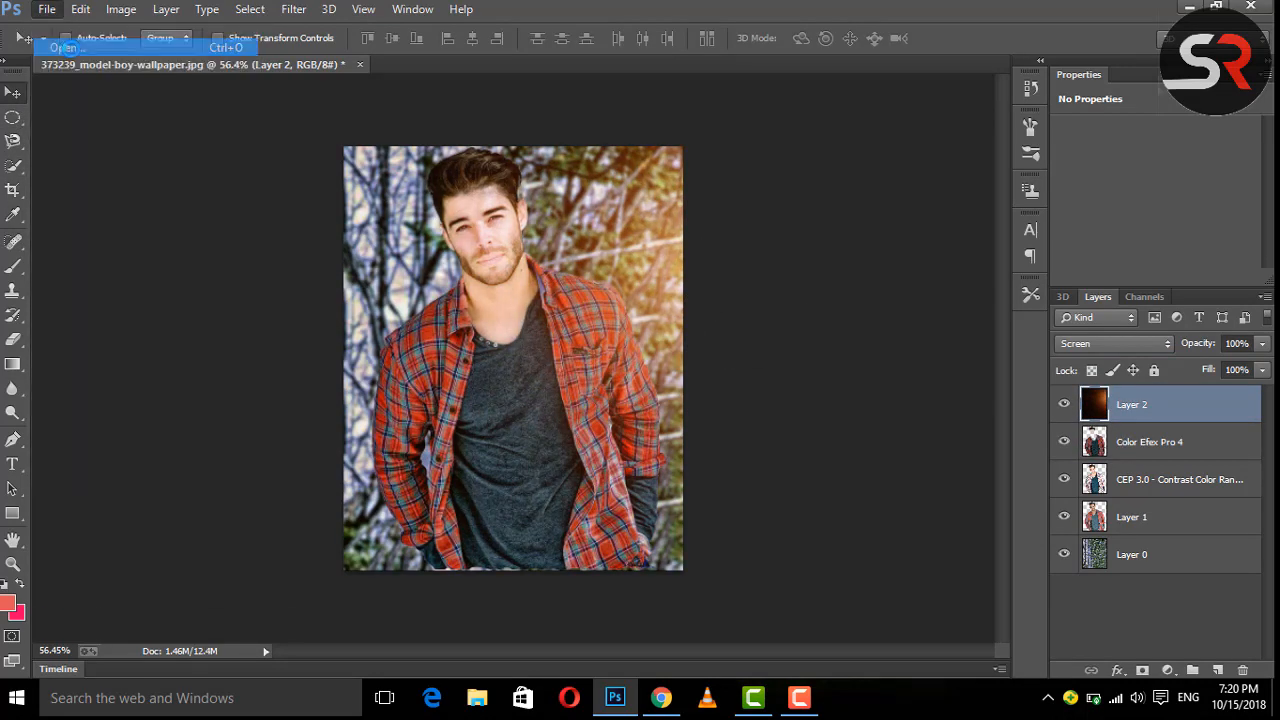
left_click(62, 47)
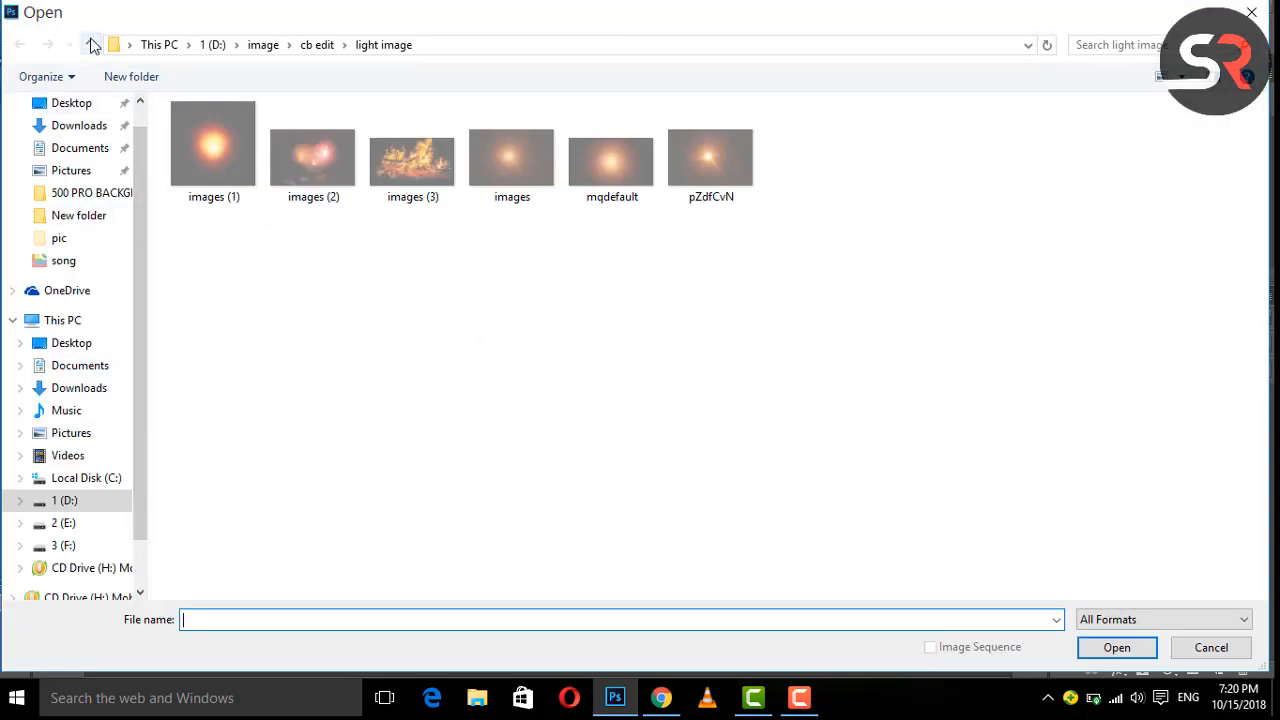
left_click(91, 45)
double_click(1100, 183)
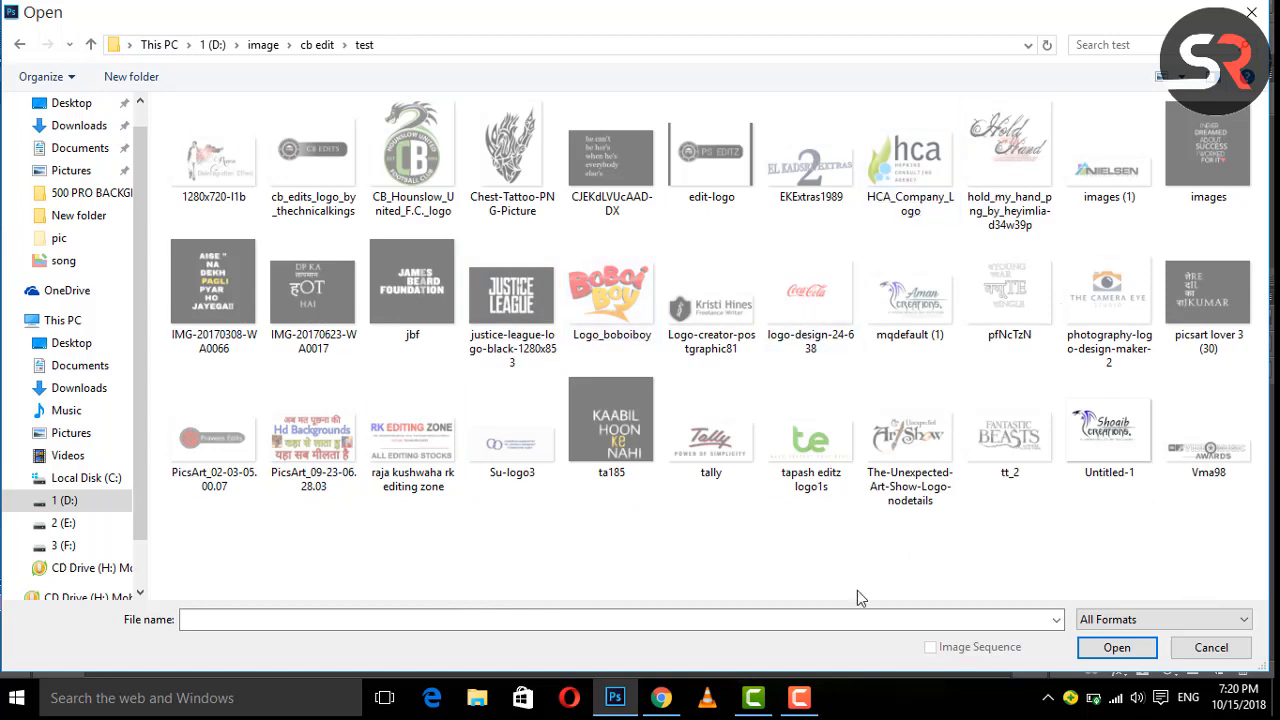
left_click(512, 440)
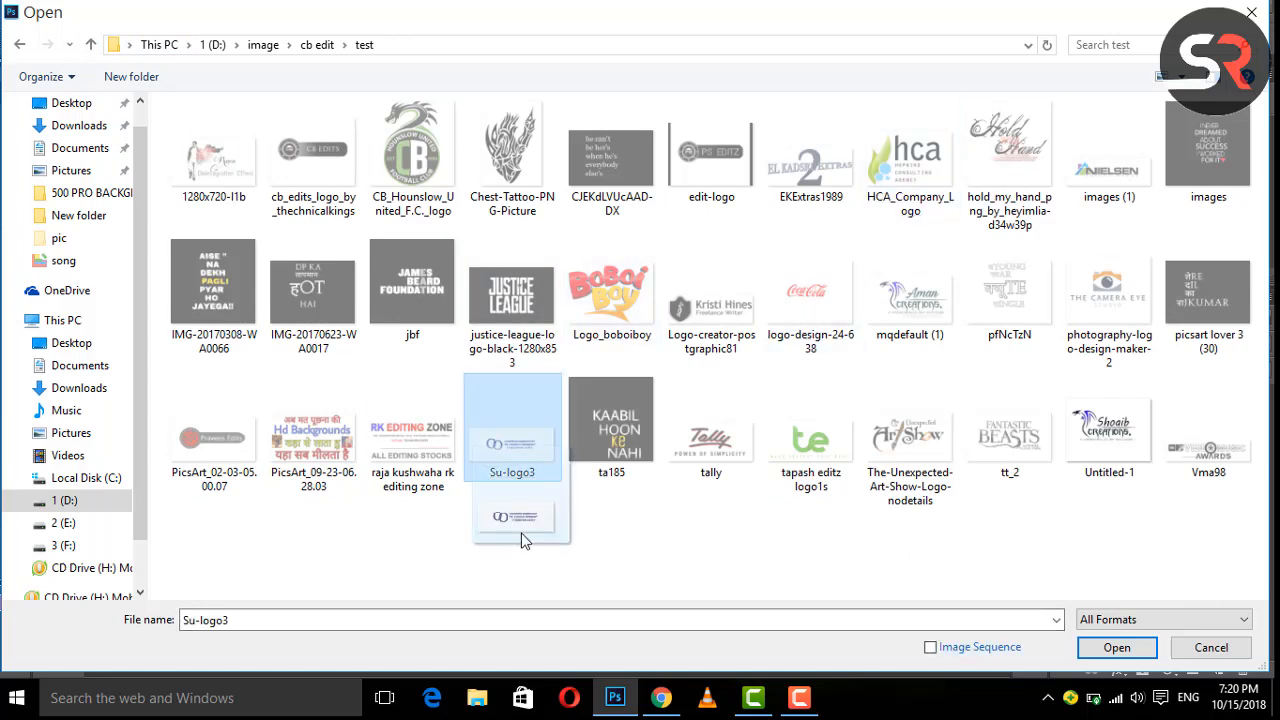
left_click(762, 576)
double_click(993, 311)
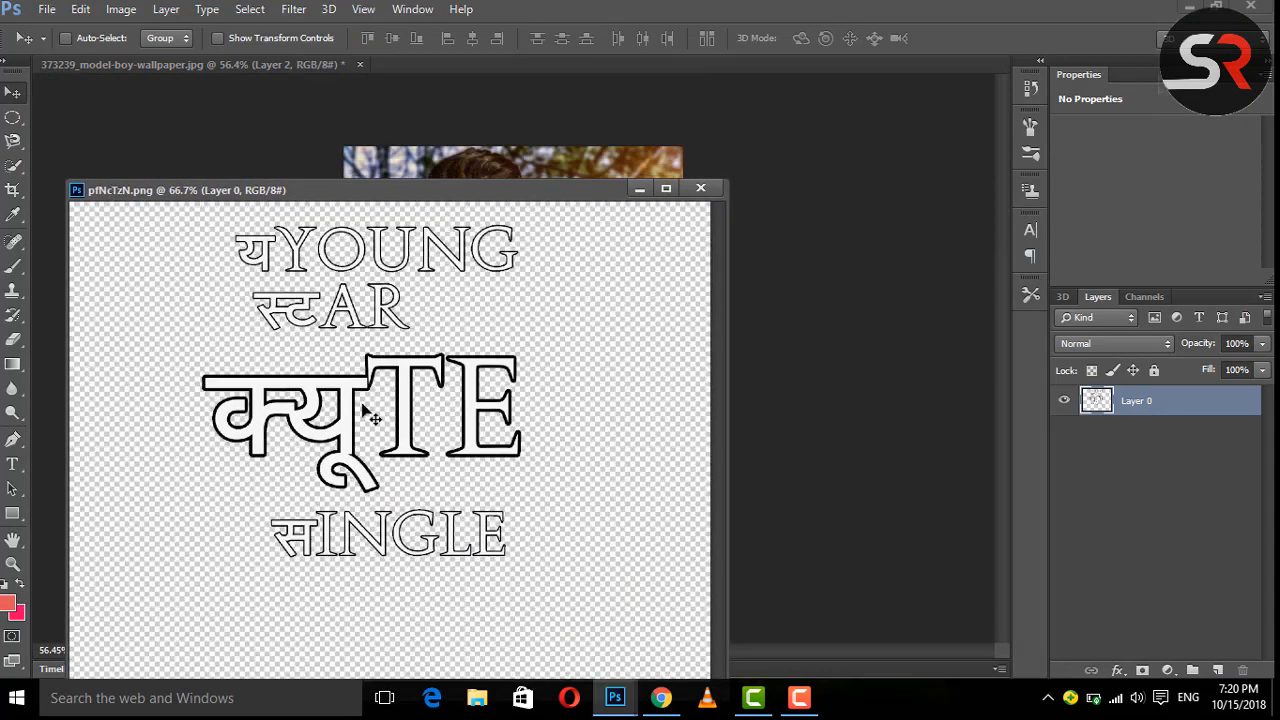
left_click_drag(370, 418, 655, 192)
left_click(700, 188)
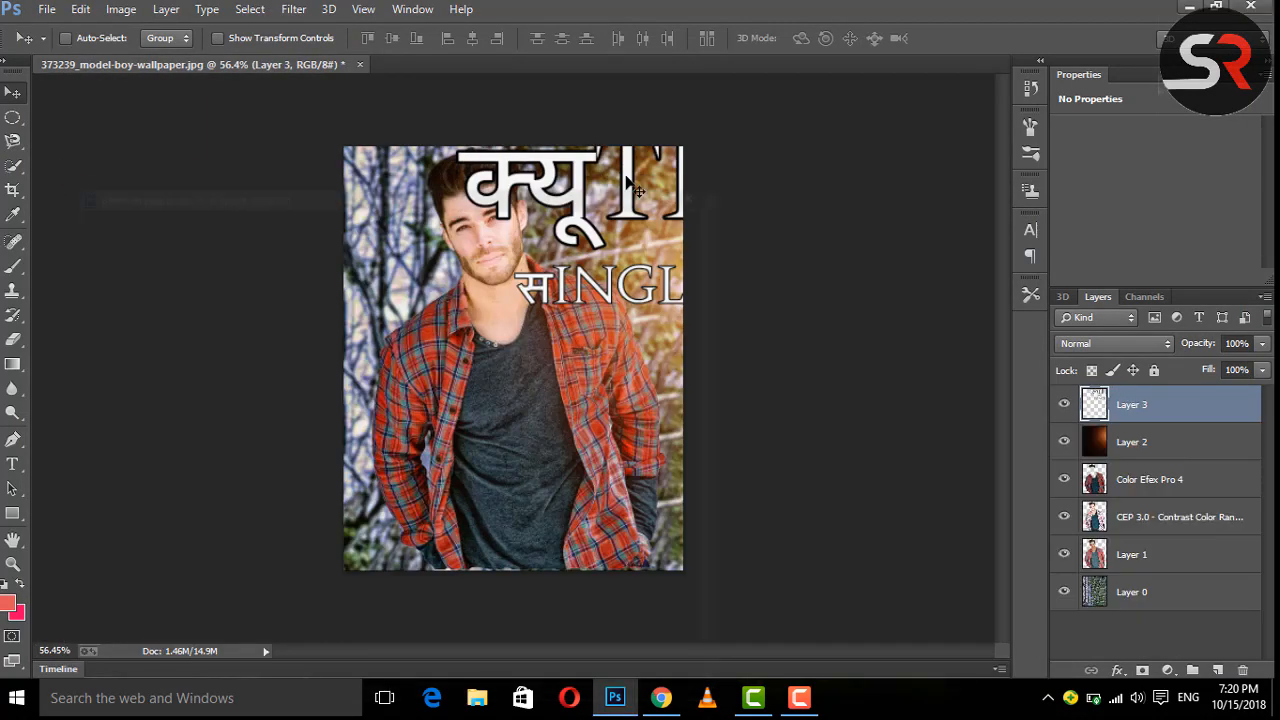
Scale the text artwork to about 32% and place it beside the man's head in the portrait's upper right area
key("ctrl+t")
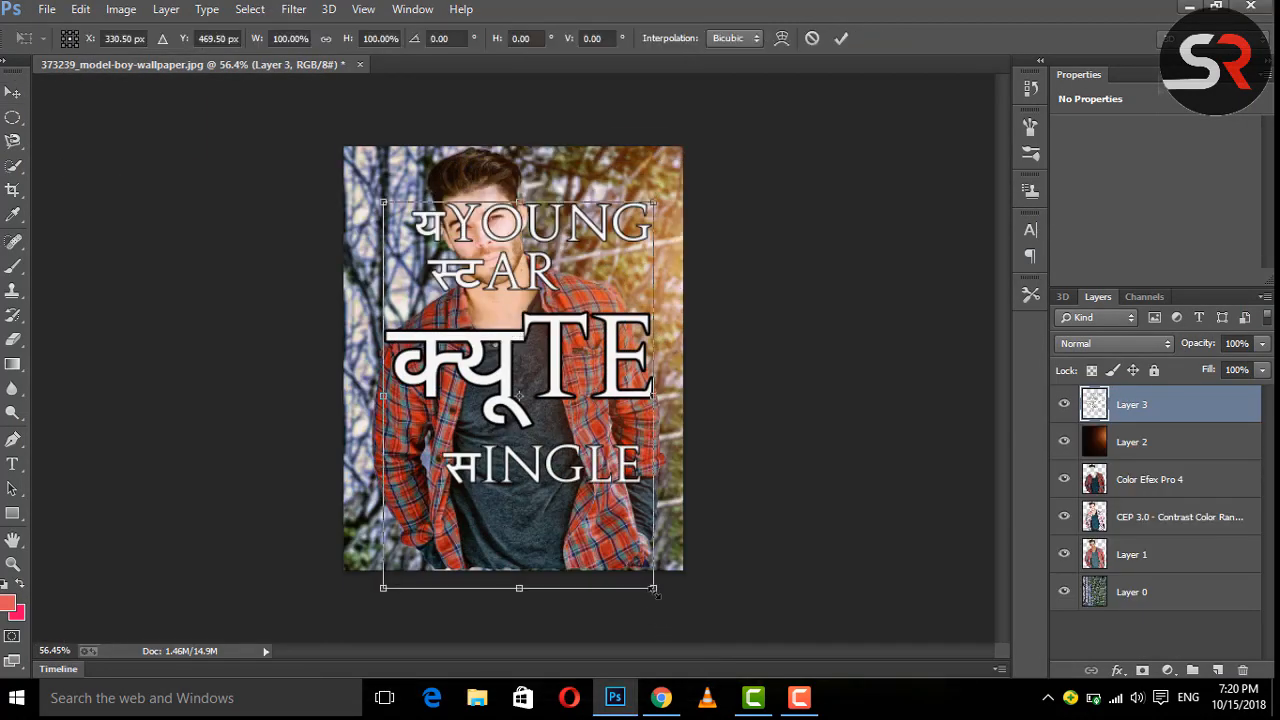
left_click_drag(655, 591, 470, 328)
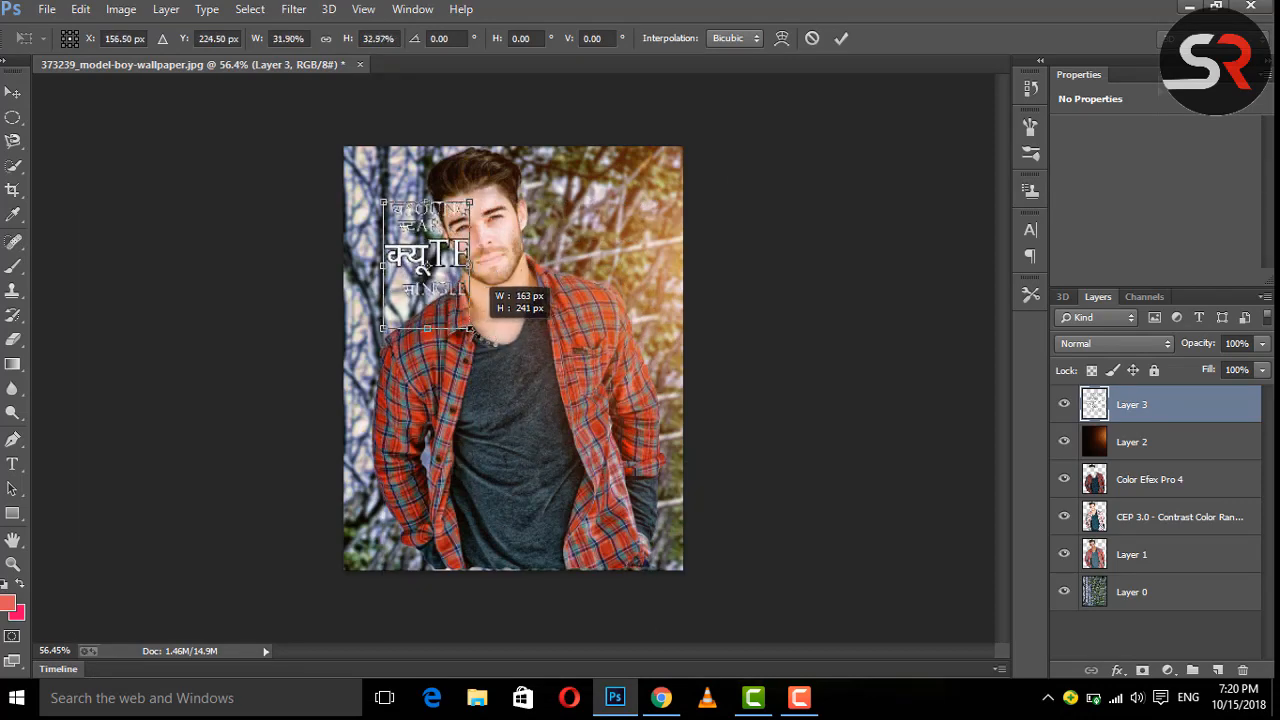
left_click_drag(427, 259, 598, 226)
key("Return")
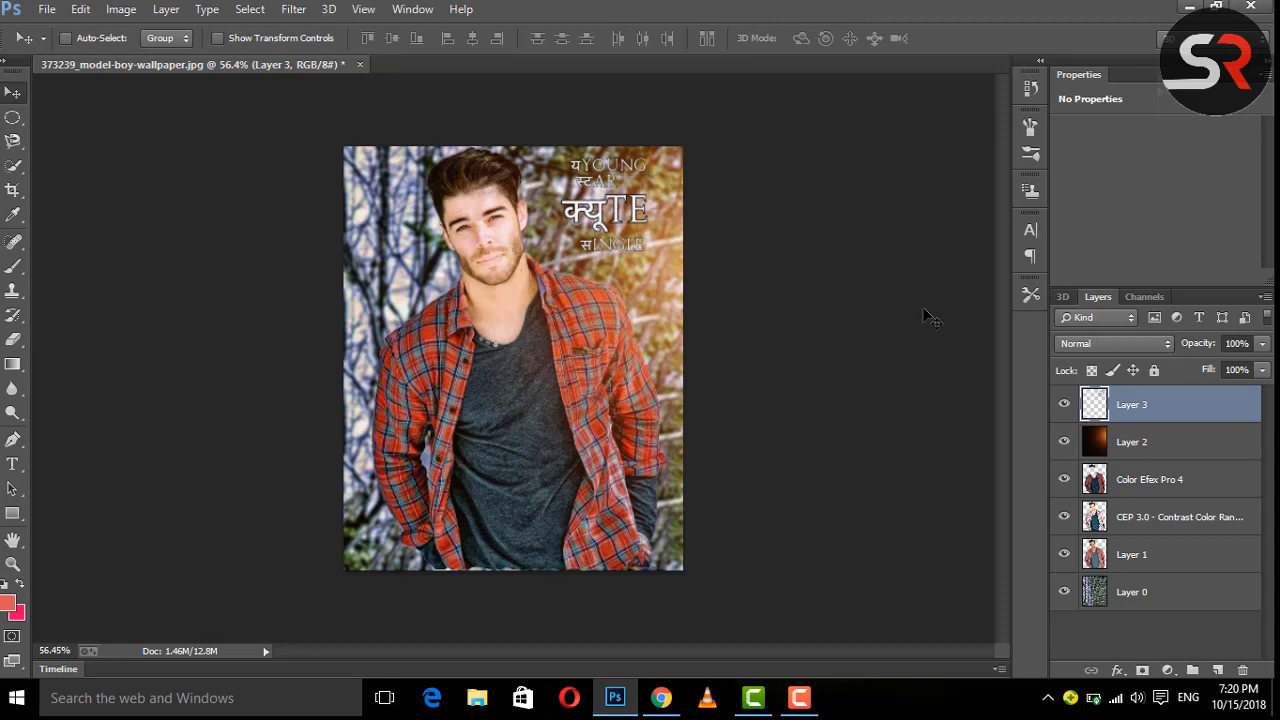
Apply the Oil Paint filter to the Color Efex Pro 4 layer with Stylization 1.19, Cleanliness 9.2 and Shine 0
left_click(1100, 478)
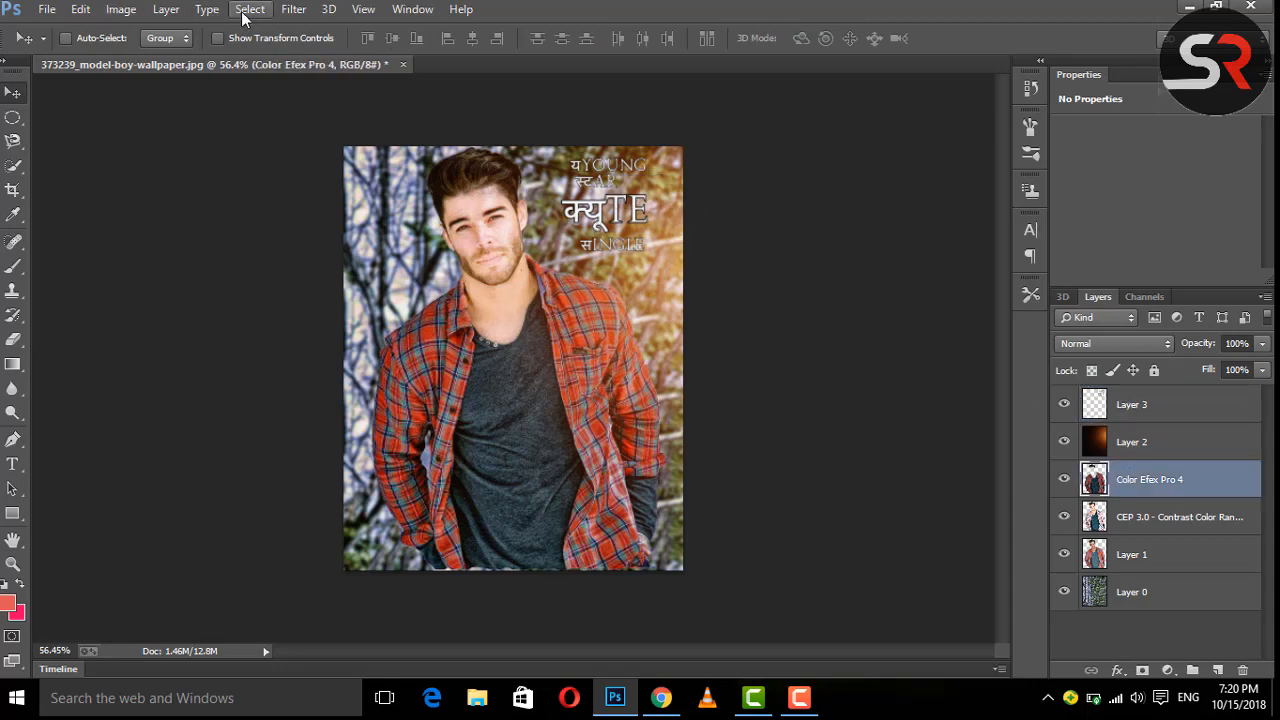
left_click(293, 9)
left_click(329, 171)
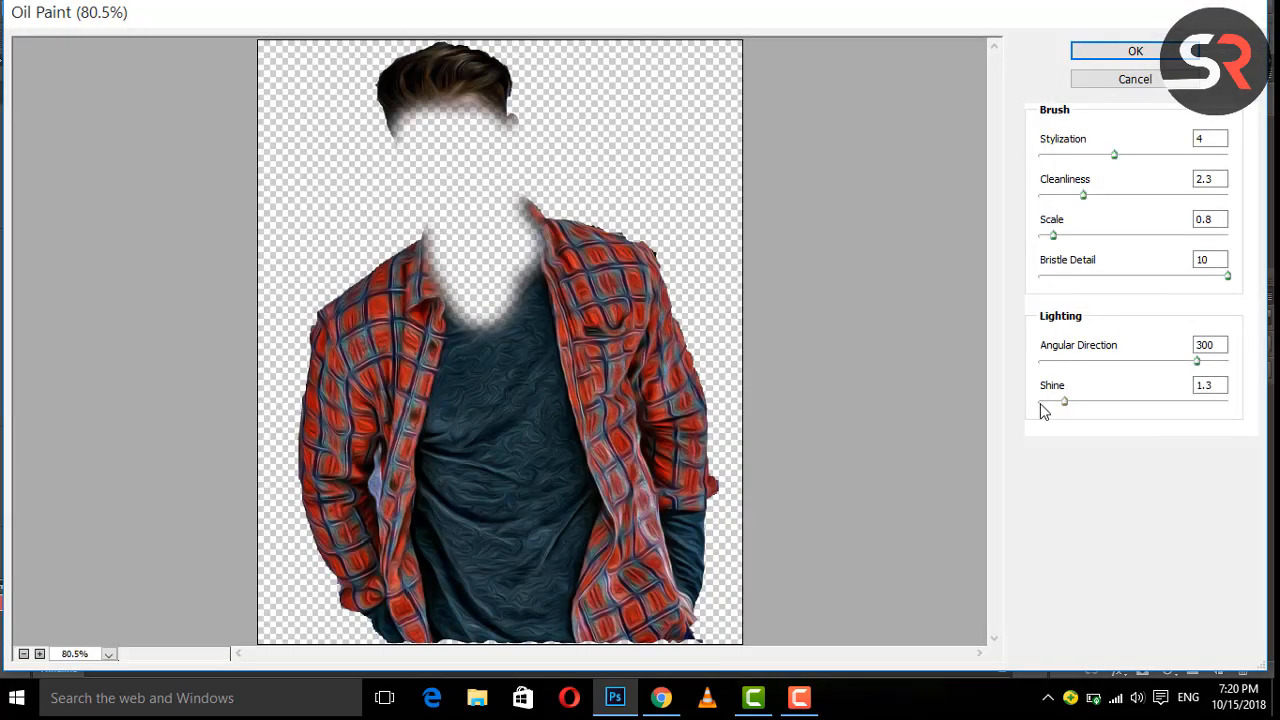
left_click(1042, 402)
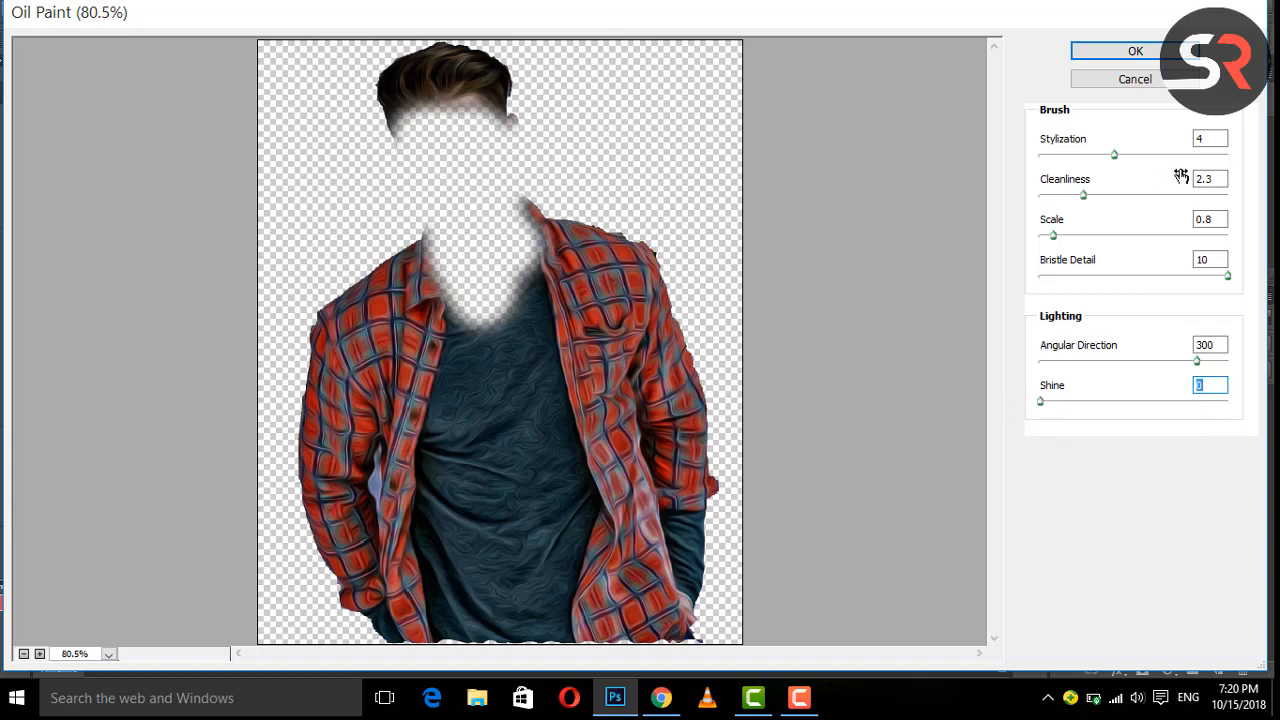
left_click_drag(1193, 198, 1216, 210)
left_click_drag(1082, 153, 1061, 160)
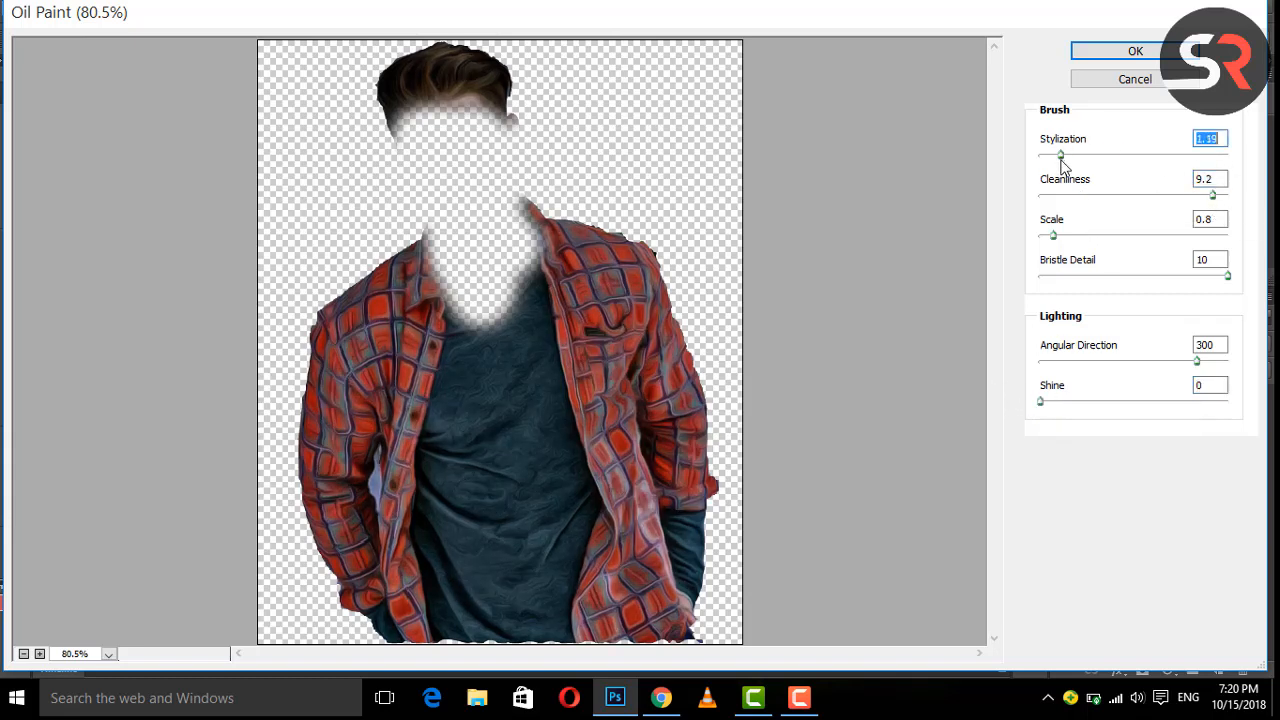
left_click(1130, 54)
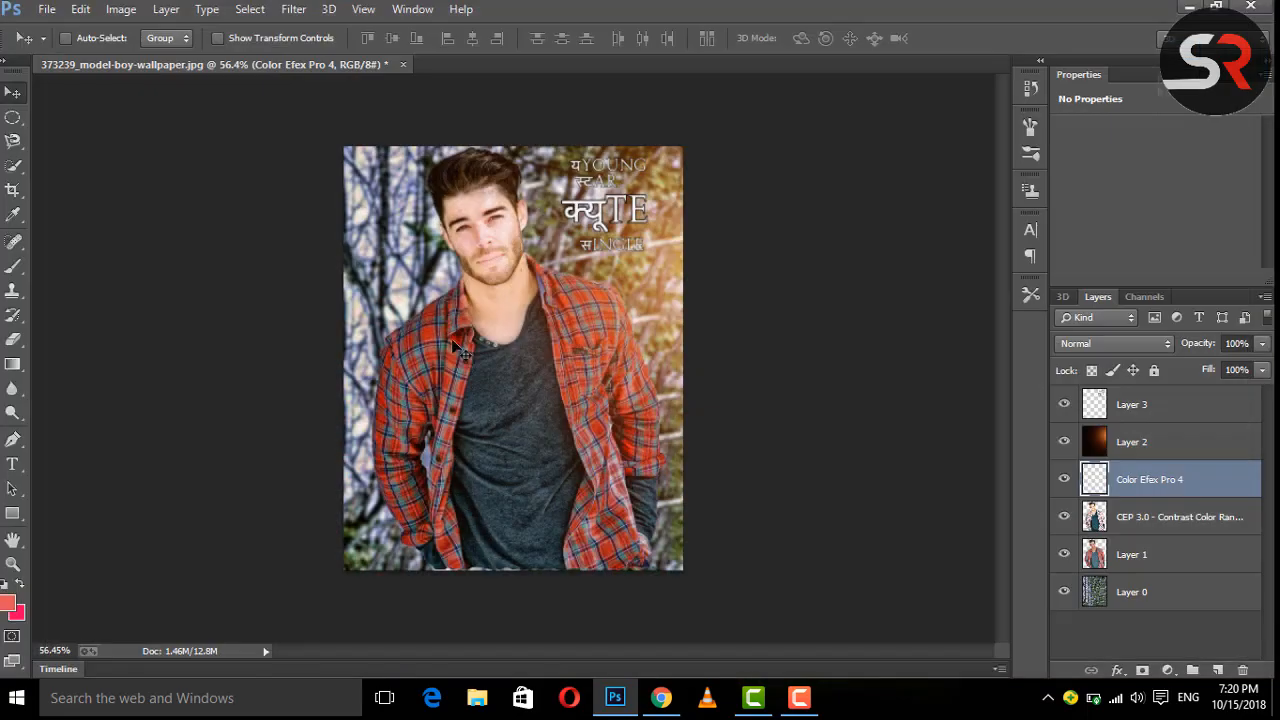
Smooth the man's facial skin on the CEP 3.0 Contrast Color Range layer with the Blur tool at 100% strength
left_click(19, 565)
left_click_drag(608, 374, 690, 451)
left_click_drag(573, 356, 583, 363)
left_click_drag(302, 186, 562, 562)
left_click_drag(499, 364, 537, 414)
left_click_drag(602, 456, 491, 349)
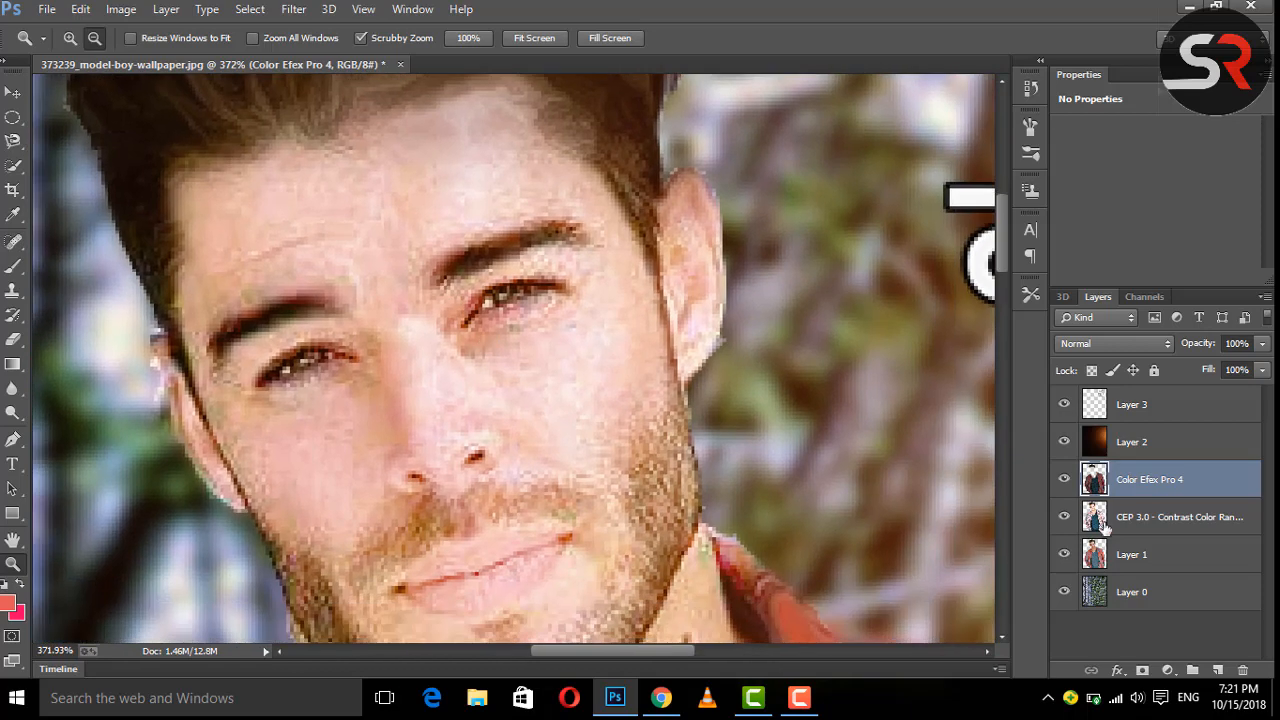
left_click(1150, 517)
left_click_drag(408, 231, 408, 319)
left_click(13, 390)
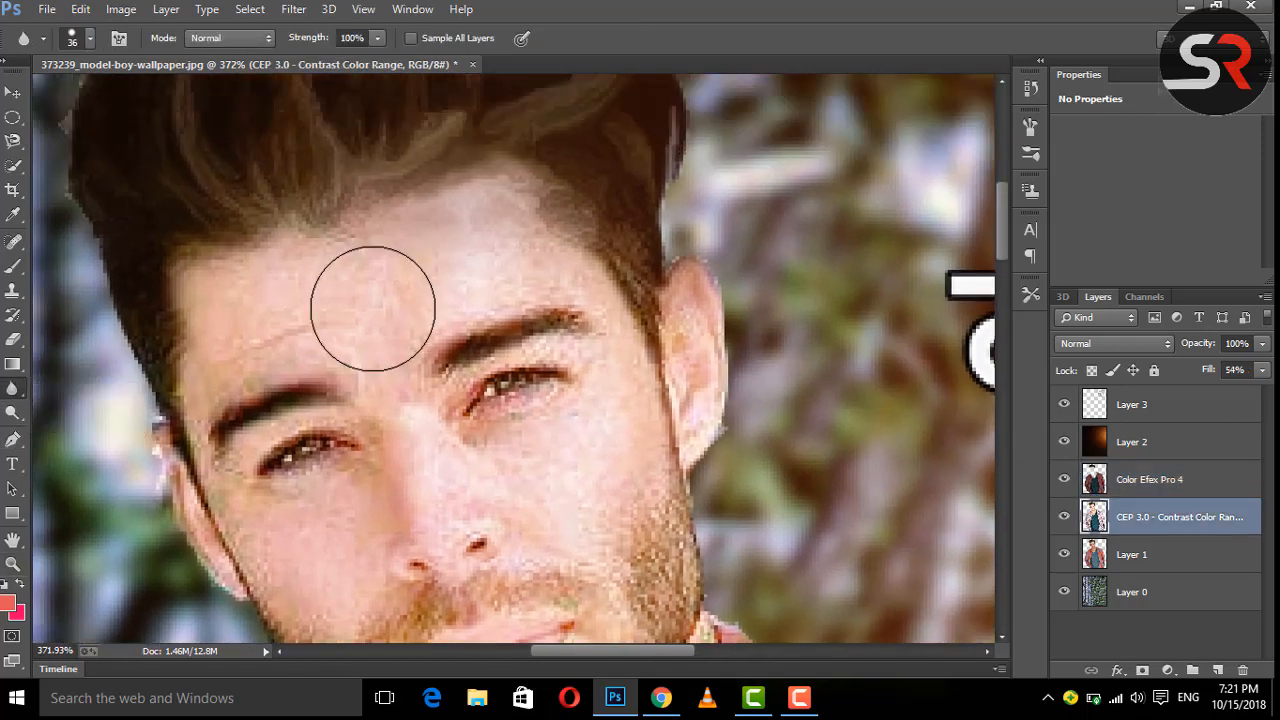
mouse_move(559, 455)
left_mouse_down()
mouse_move(544, 375)
mouse_move(428, 288)
left_mouse_up()
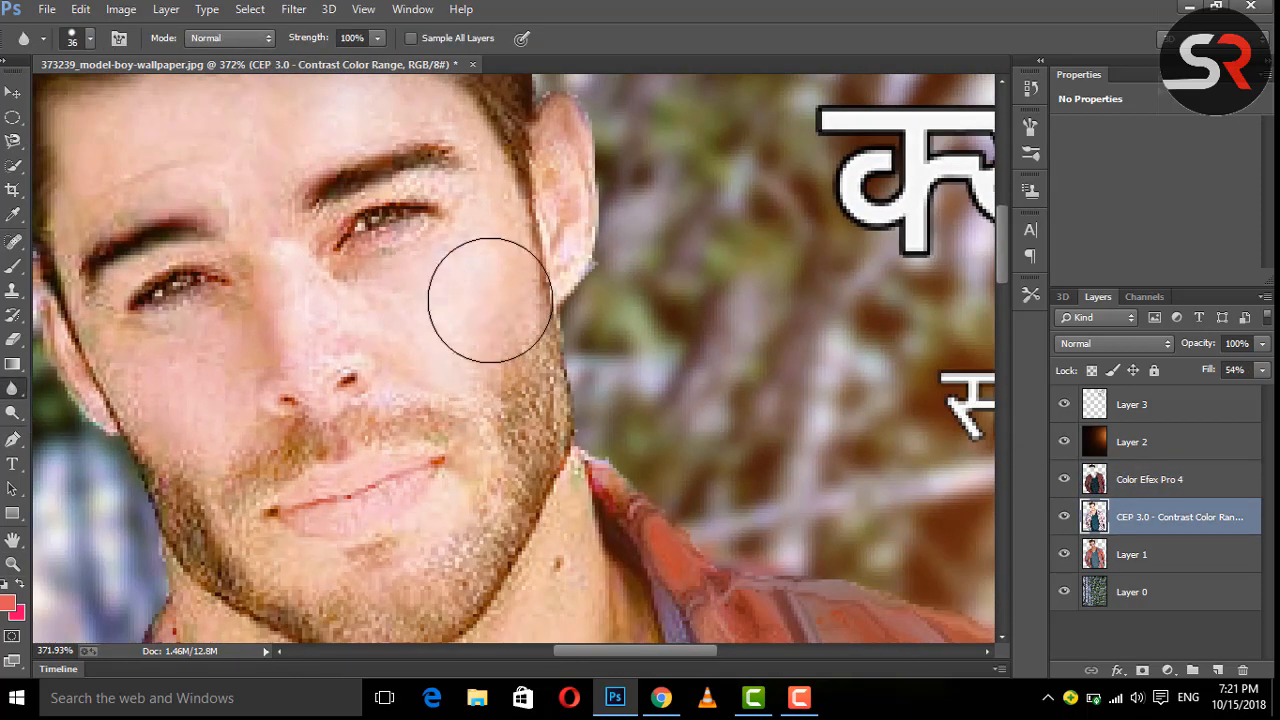
left_click_drag(429, 480, 514, 357)
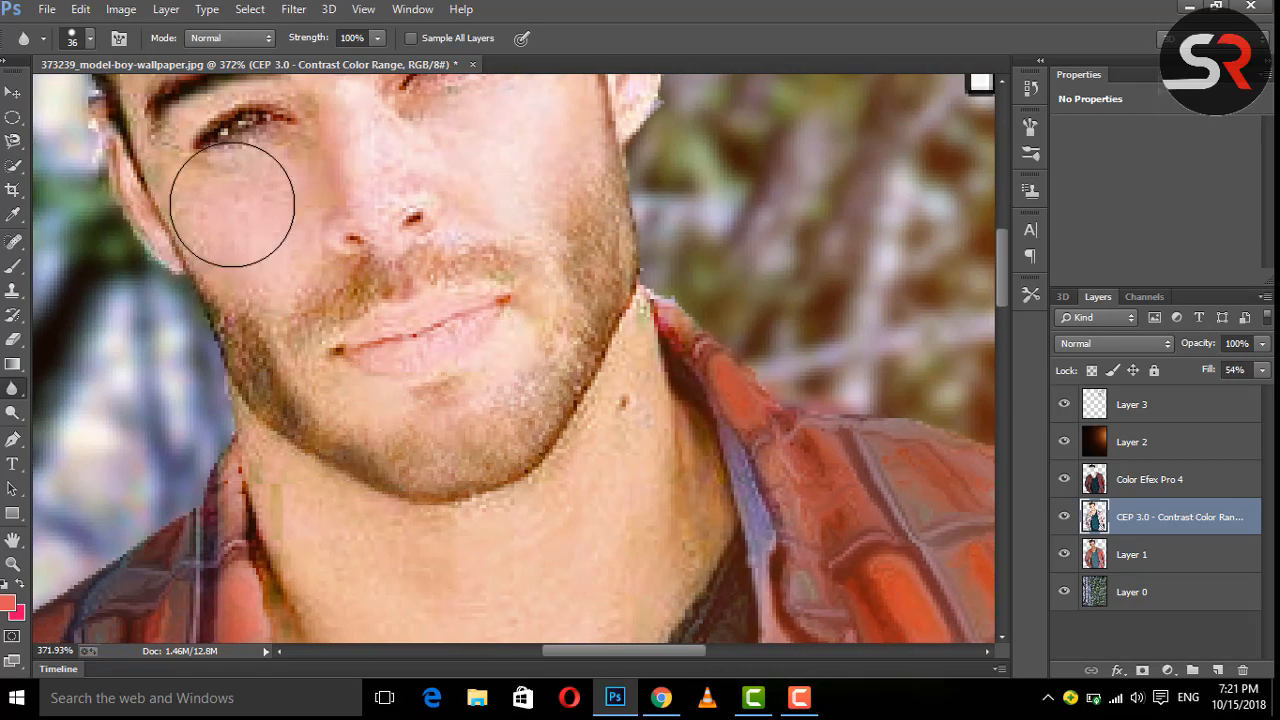
left_click_drag(249, 245, 334, 542)
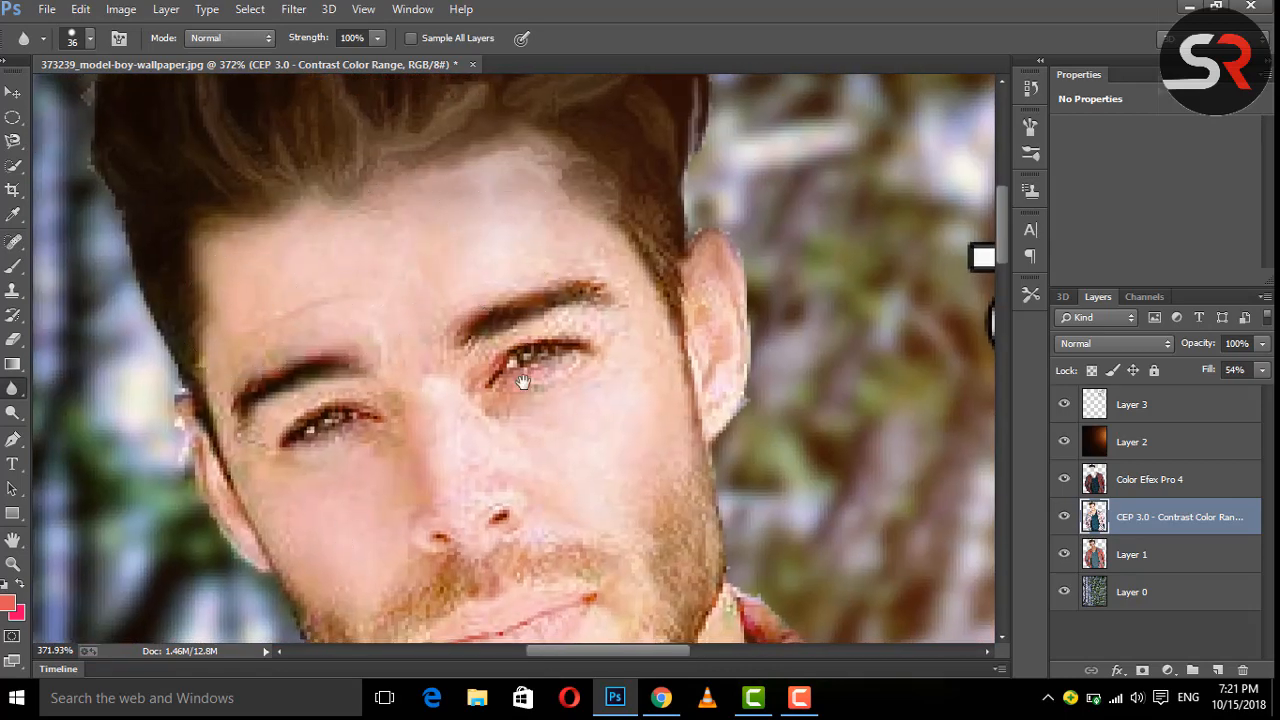
Smudge the man's hair upward and outward on the Color Efex Pro 4 layer with the bristle brush at 61% strength
scroll(522, 382, "up", 3)
right_click(12, 389)
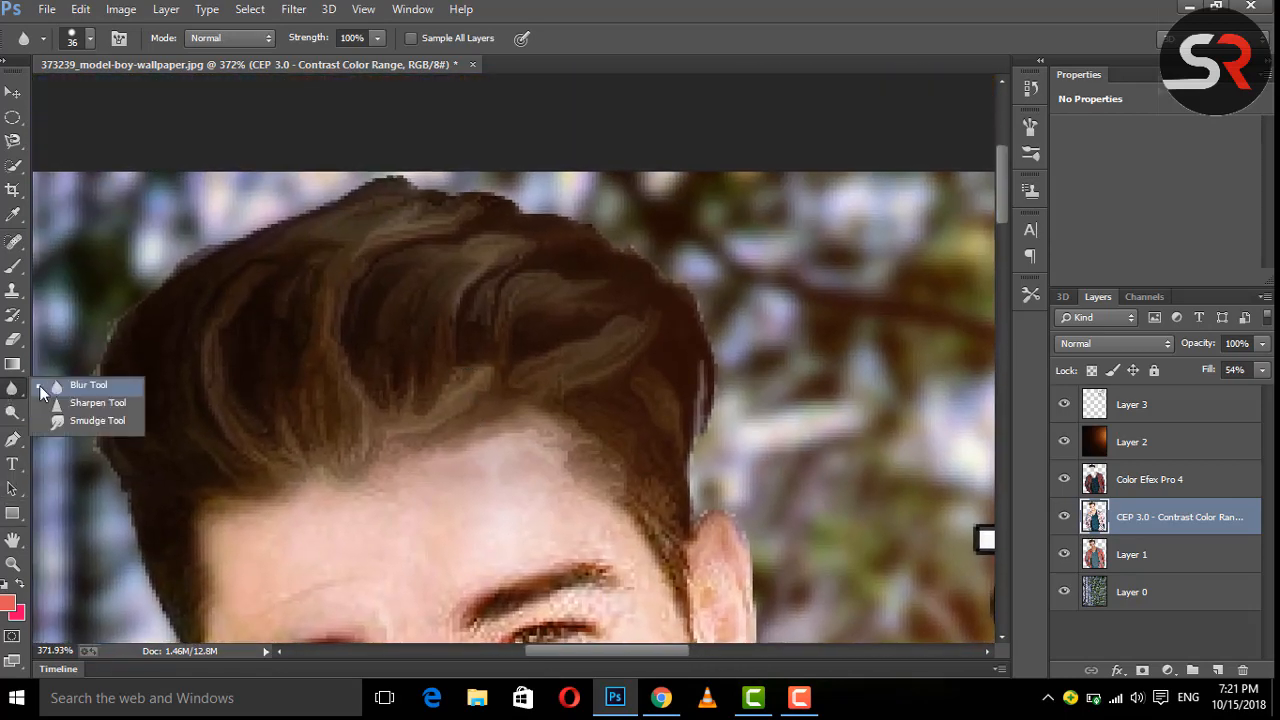
left_click(61, 425)
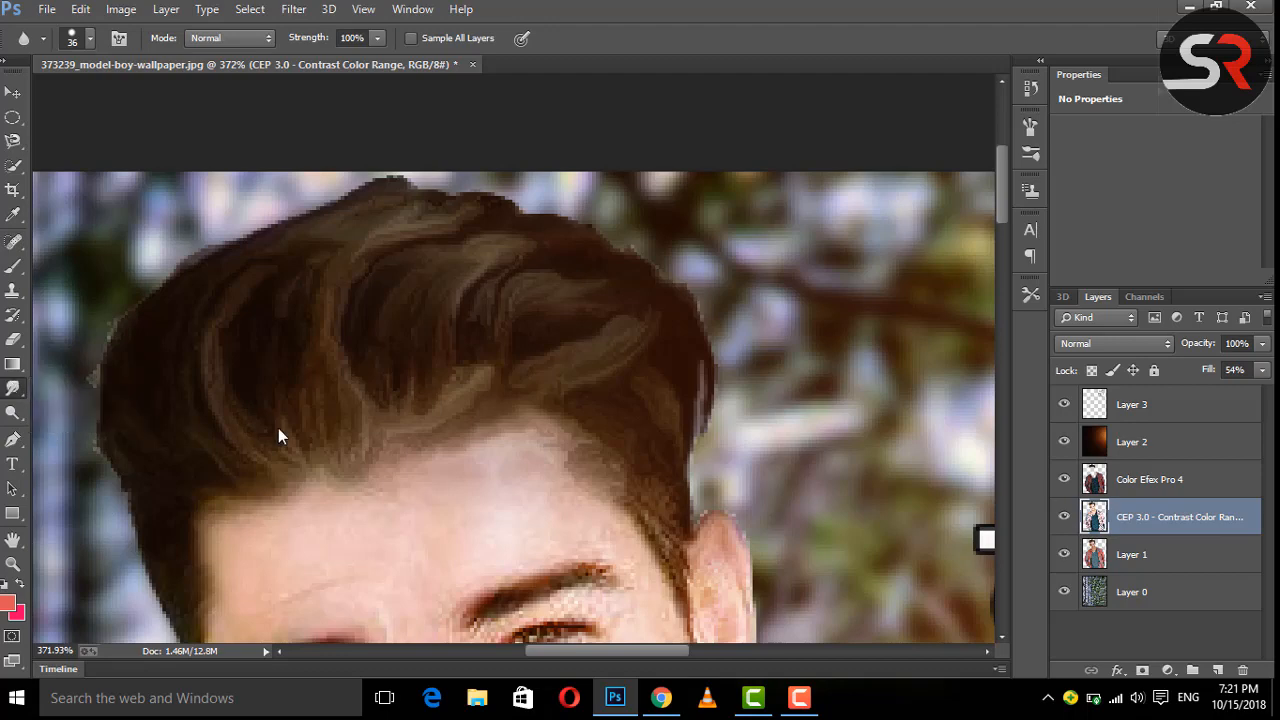
left_click(1130, 480)
left_click_drag(243, 315, 303, 407)
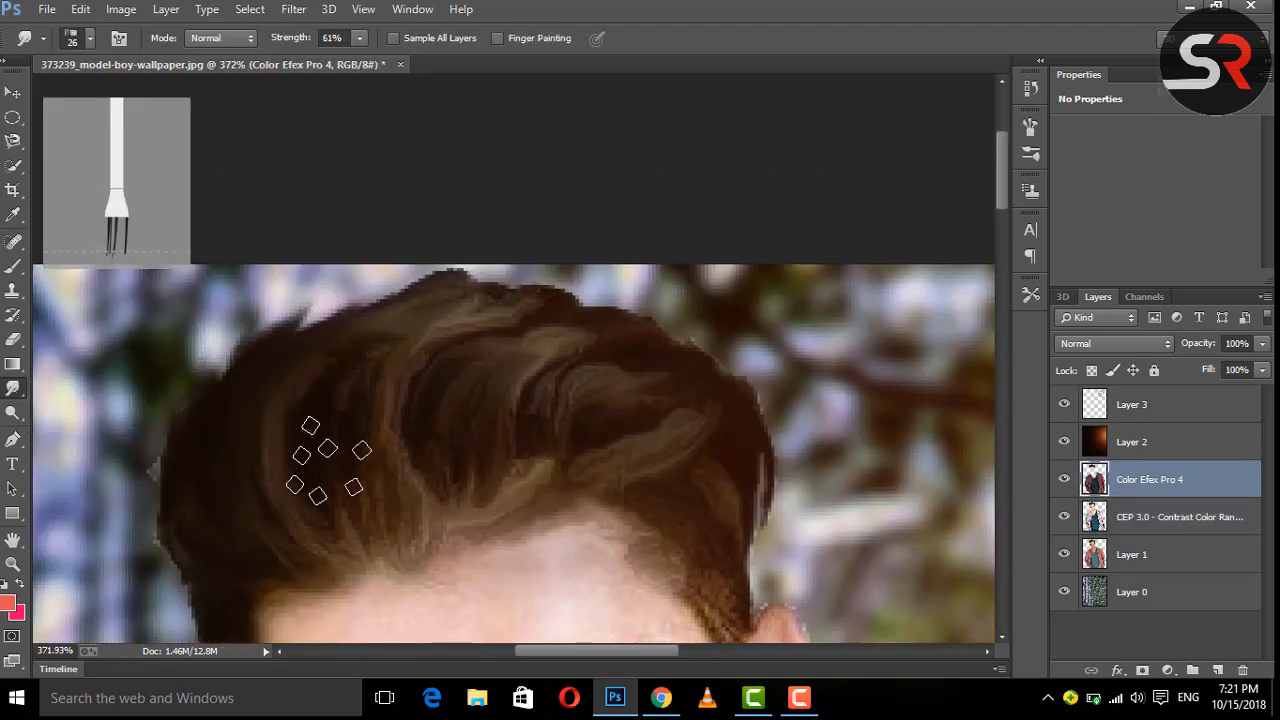
left_click_drag(286, 529, 456, 424)
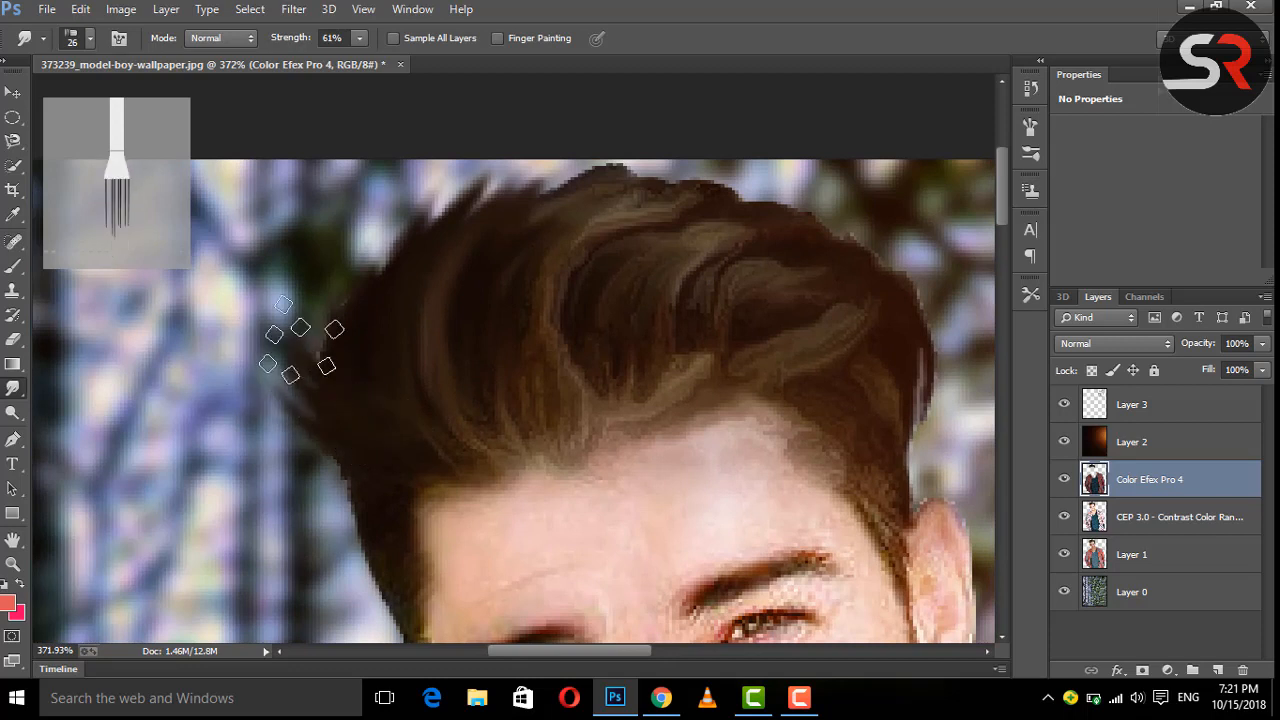
mouse_move(325, 208)
left_mouse_down()
mouse_move(404, 375)
mouse_move(386, 182)
mouse_move(430, 367)
mouse_move(511, 190)
mouse_move(535, 370)
mouse_move(619, 183)
mouse_move(587, 314)
mouse_move(694, 218)
mouse_move(639, 179)
mouse_move(718, 322)
mouse_move(822, 215)
mouse_move(697, 290)
mouse_move(799, 142)
mouse_move(773, 312)
mouse_move(893, 190)
mouse_move(825, 308)
mouse_move(916, 221)
mouse_move(814, 290)
mouse_move(813, 159)
mouse_move(454, 190)
mouse_move(467, 213)
mouse_move(555, 160)
left_mouse_up()
Examine the smudged hair and the whole portrait at different magnifications
left_click(13, 564)
mouse_move(471, 417)
left_mouse_down()
mouse_move(429, 374)
mouse_move(450, 387)
left_mouse_up()
left_click_drag(588, 342, 720, 350)
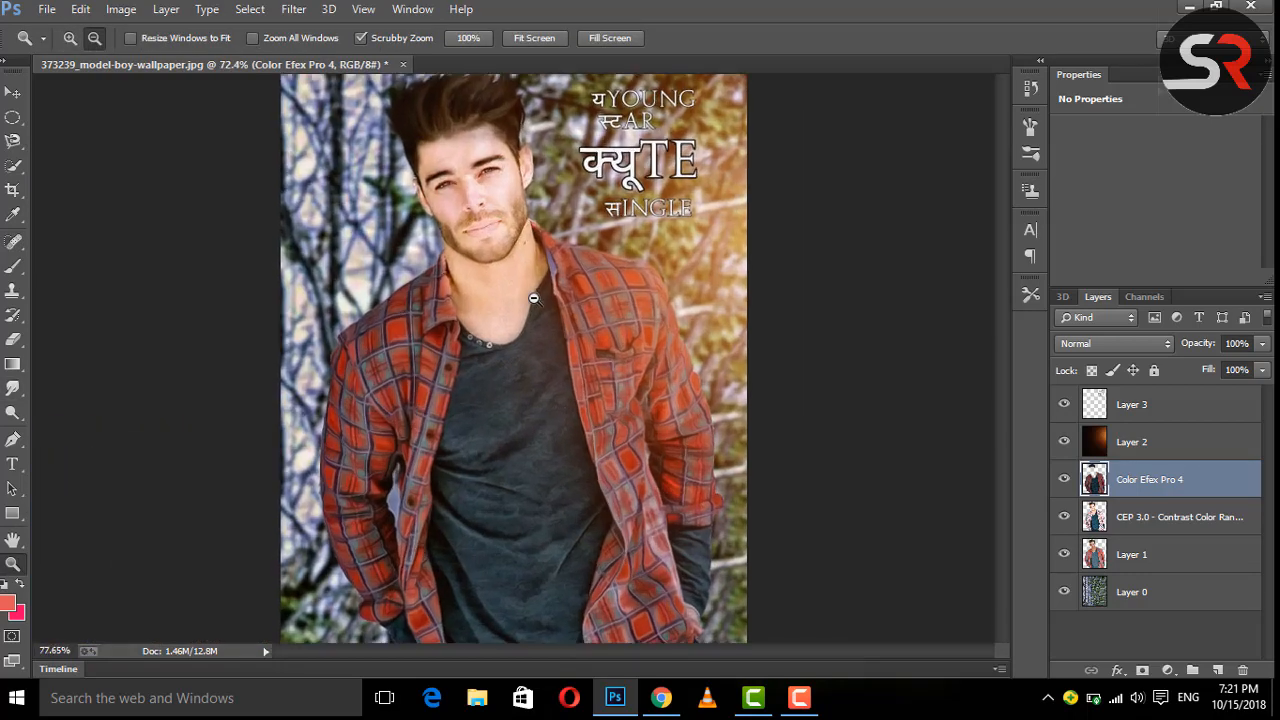
left_click_drag(607, 476, 589, 419)
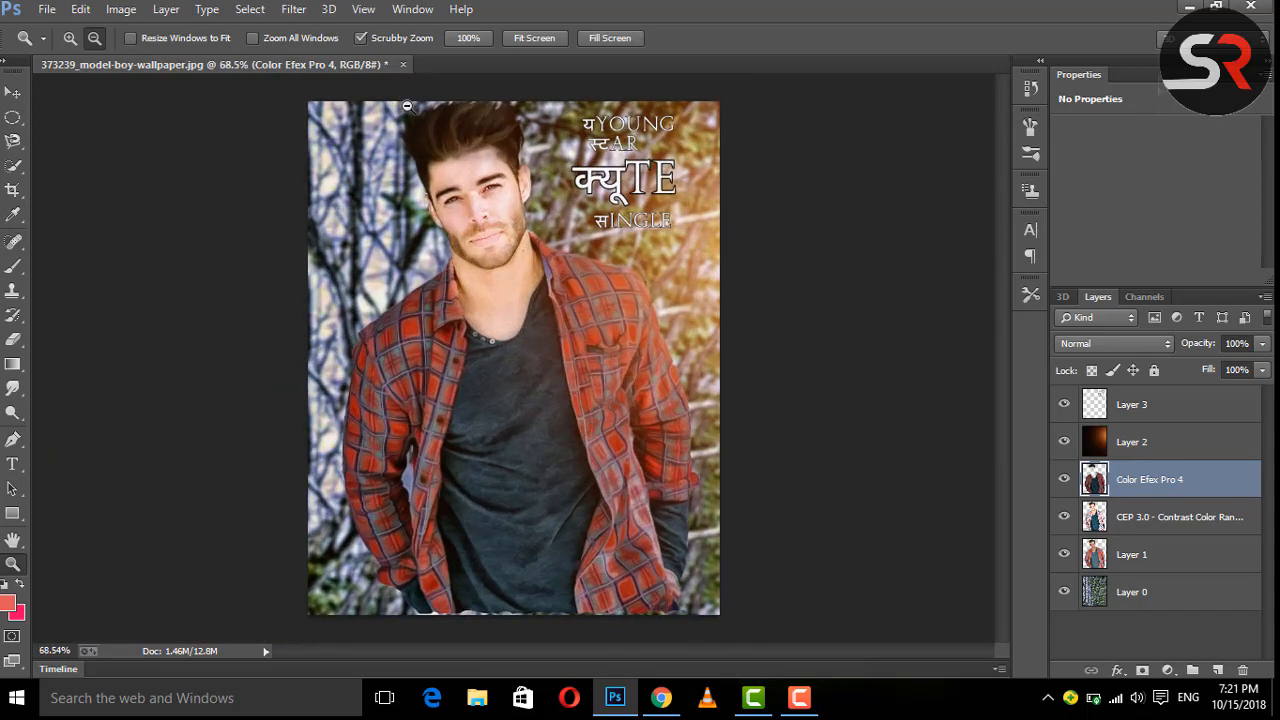
mouse_move(403, 107)
left_mouse_down()
mouse_move(519, 289)
mouse_move(503, 150)
left_mouse_up()
left_click(8, 391)
left_click(9, 569)
left_click_drag(565, 472, 420, 355)
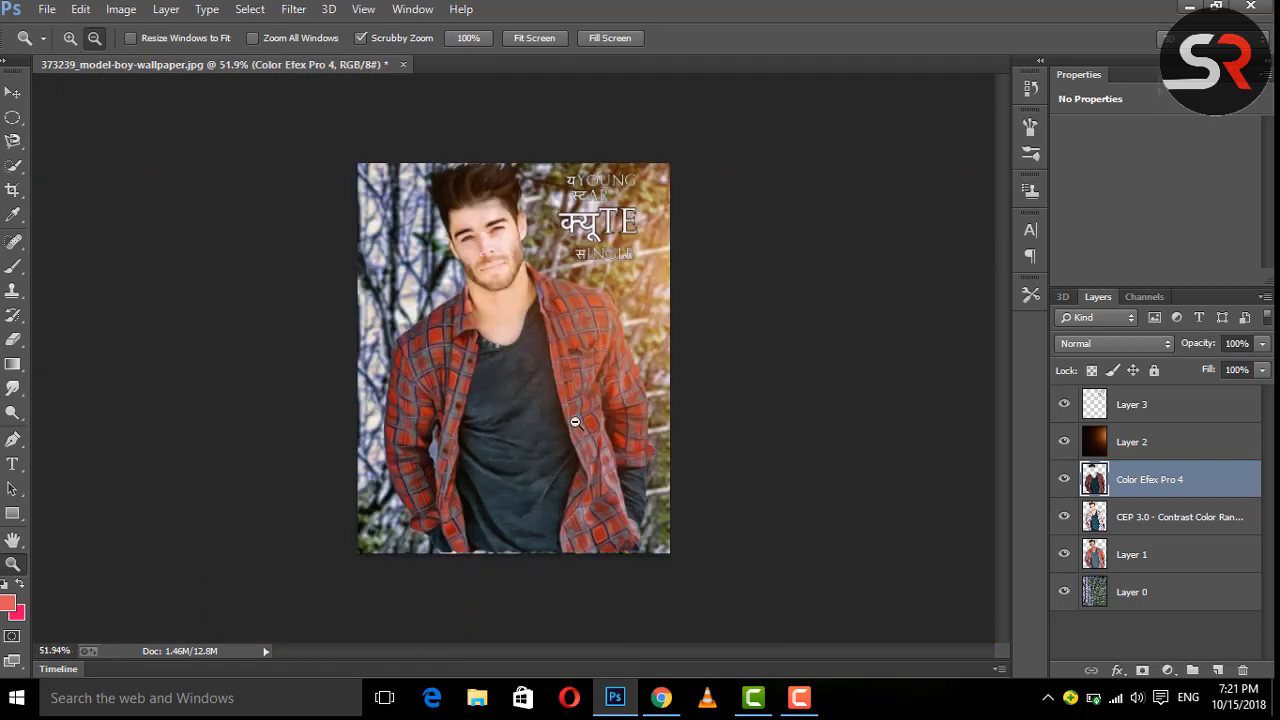
left_click_drag(575, 421, 597, 430)
Merge all layers, from Layer 0 up to Layer 3, into a single layer
left_click(1148, 588, "ctrl")
left_click(1150, 558, "ctrl")
left_click(1152, 520, "ctrl")
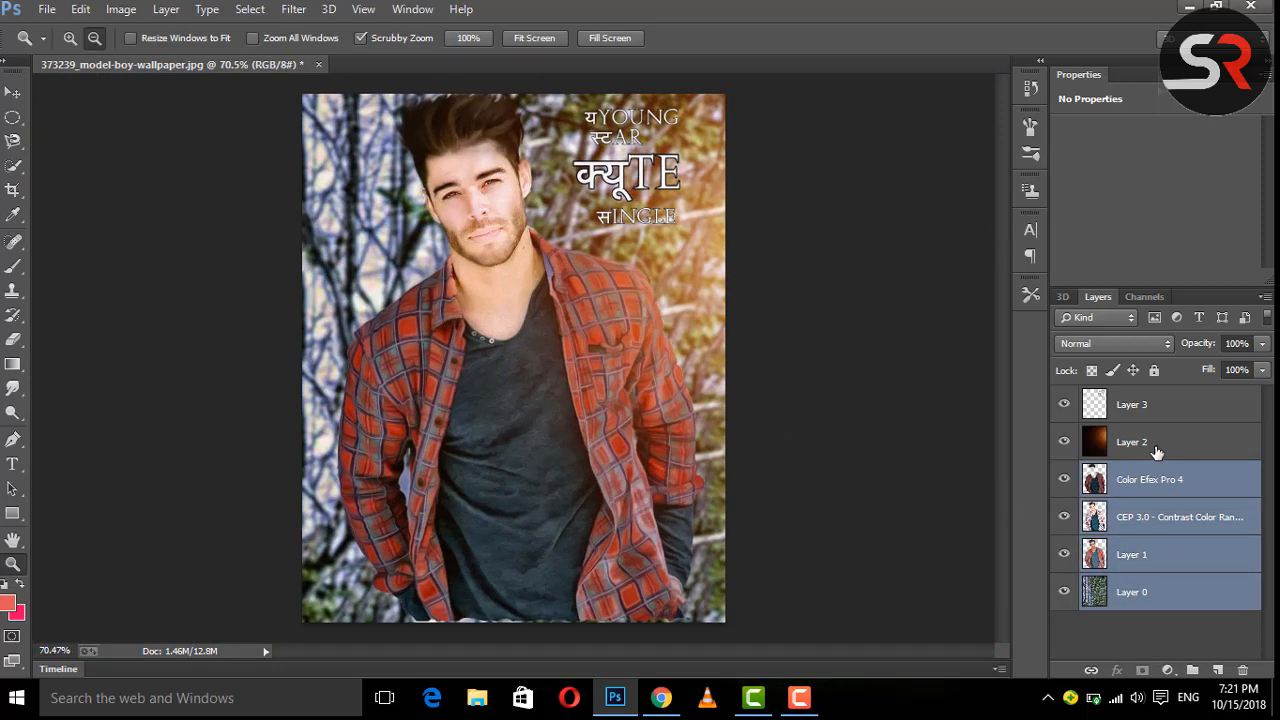
left_click(1155, 450, "ctrl")
left_click(1150, 404, "ctrl")
right_click(1147, 413)
left_click(815, 533)
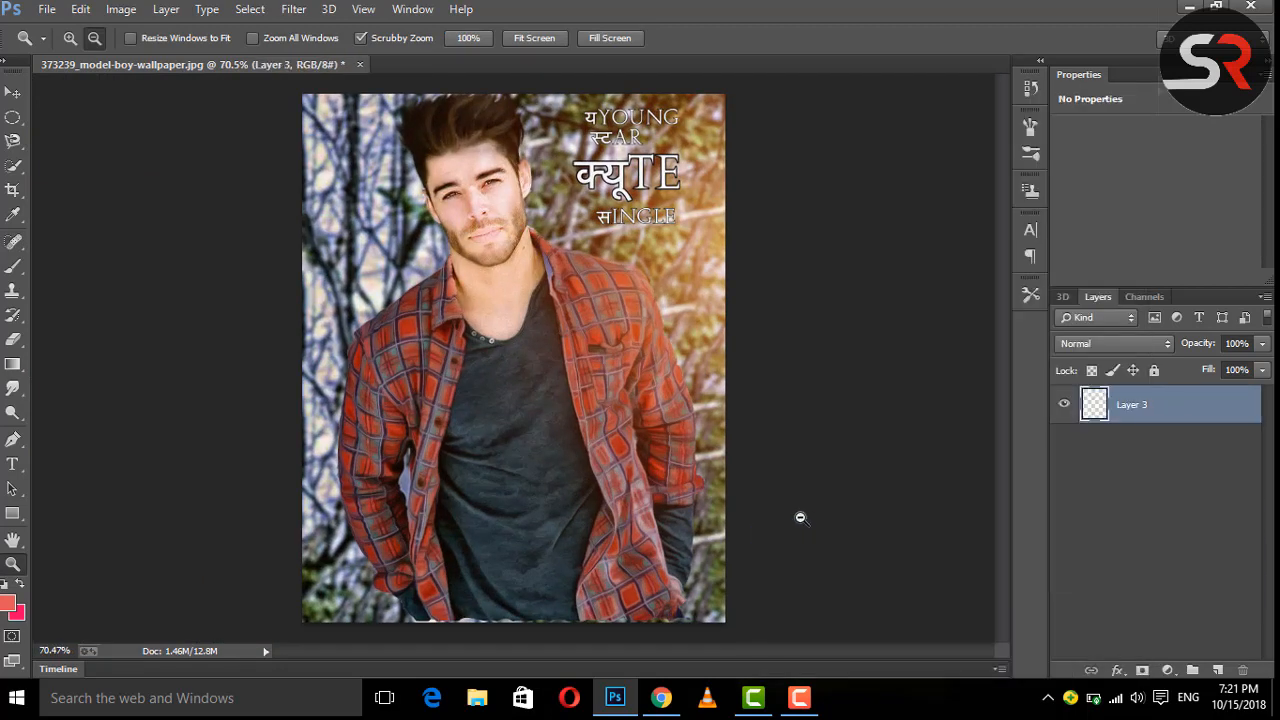
Adjust the merged portrait in the Camera Raw filter with Contrast +20, Clarity +29, Shadows +21 and Blacks about -8
left_click(296, 14)
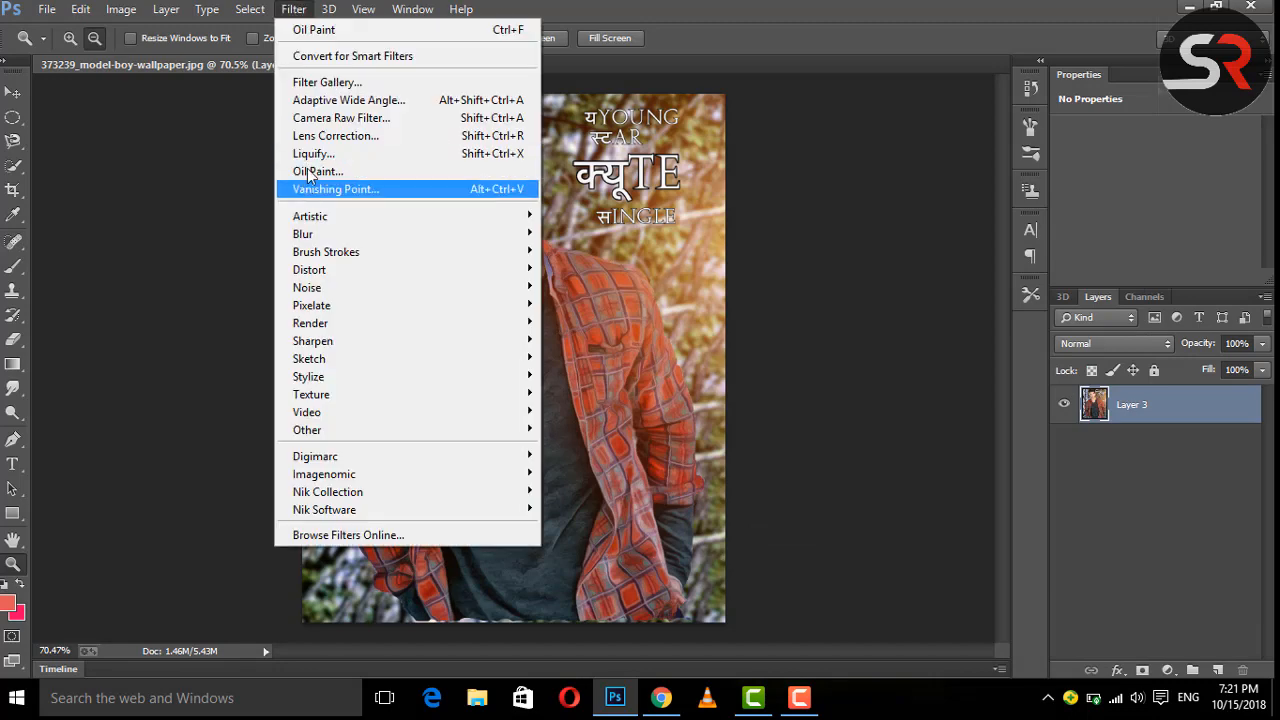
left_click(330, 120)
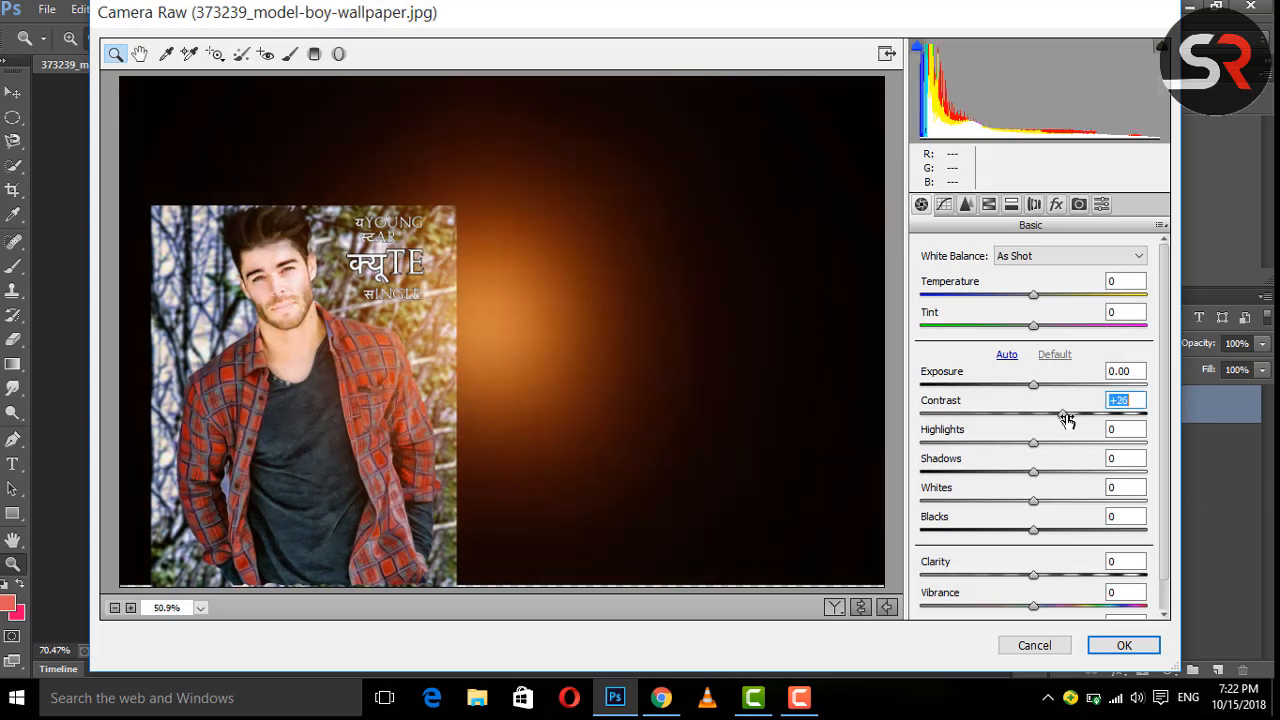
left_click_drag(1069, 575, 1066, 575)
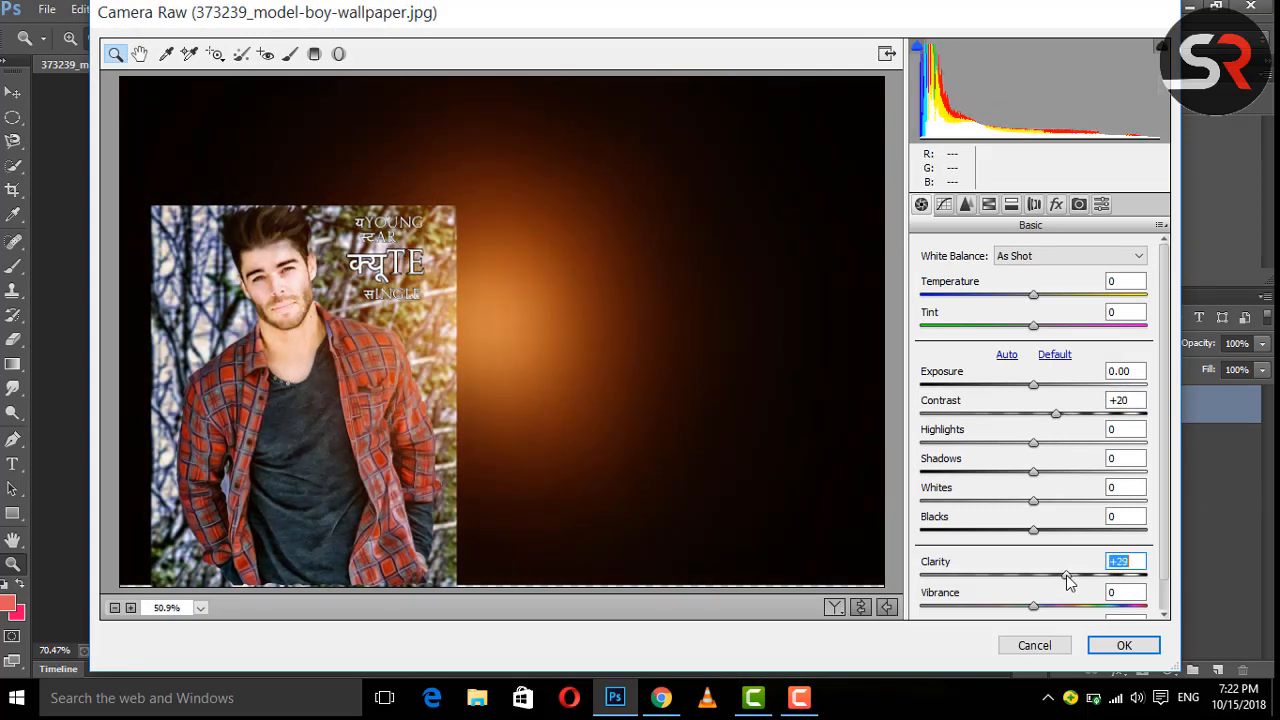
left_click_drag(1033, 471, 1052, 483)
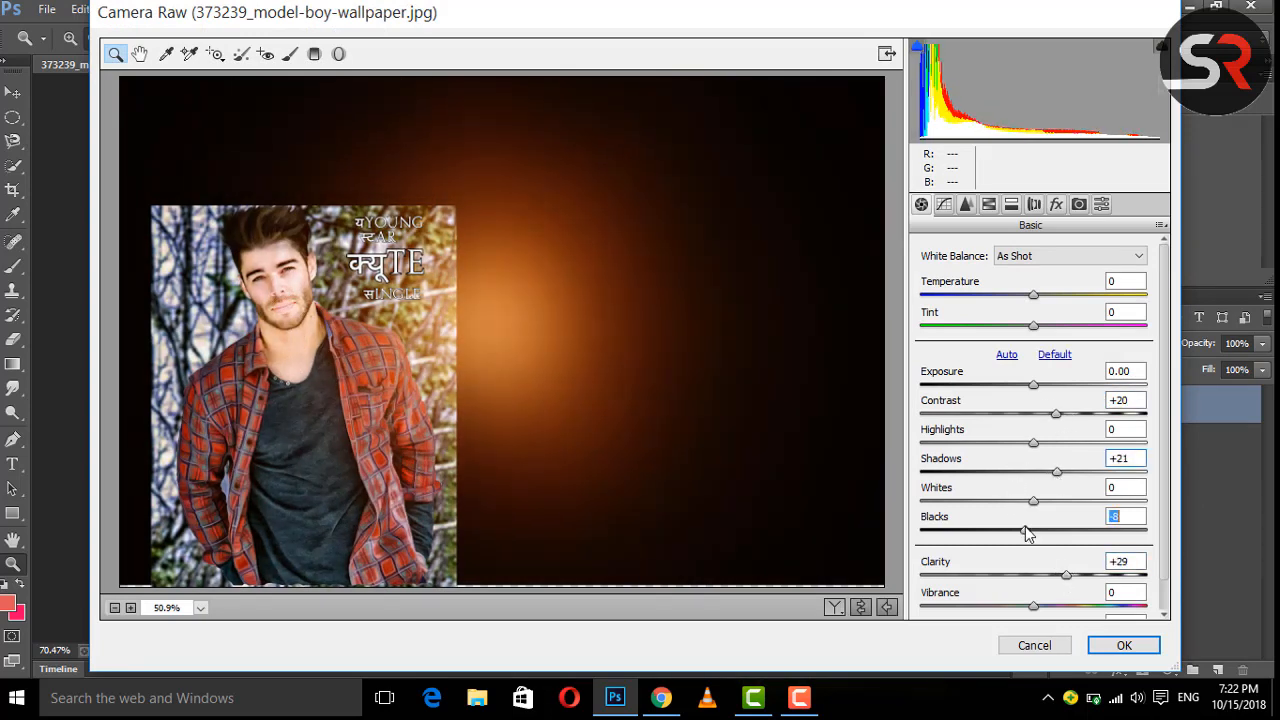
Set the HSL saturation of Aquas to +100 and Greens to about -22, and apply the Camera Raw filter
left_click(966, 205)
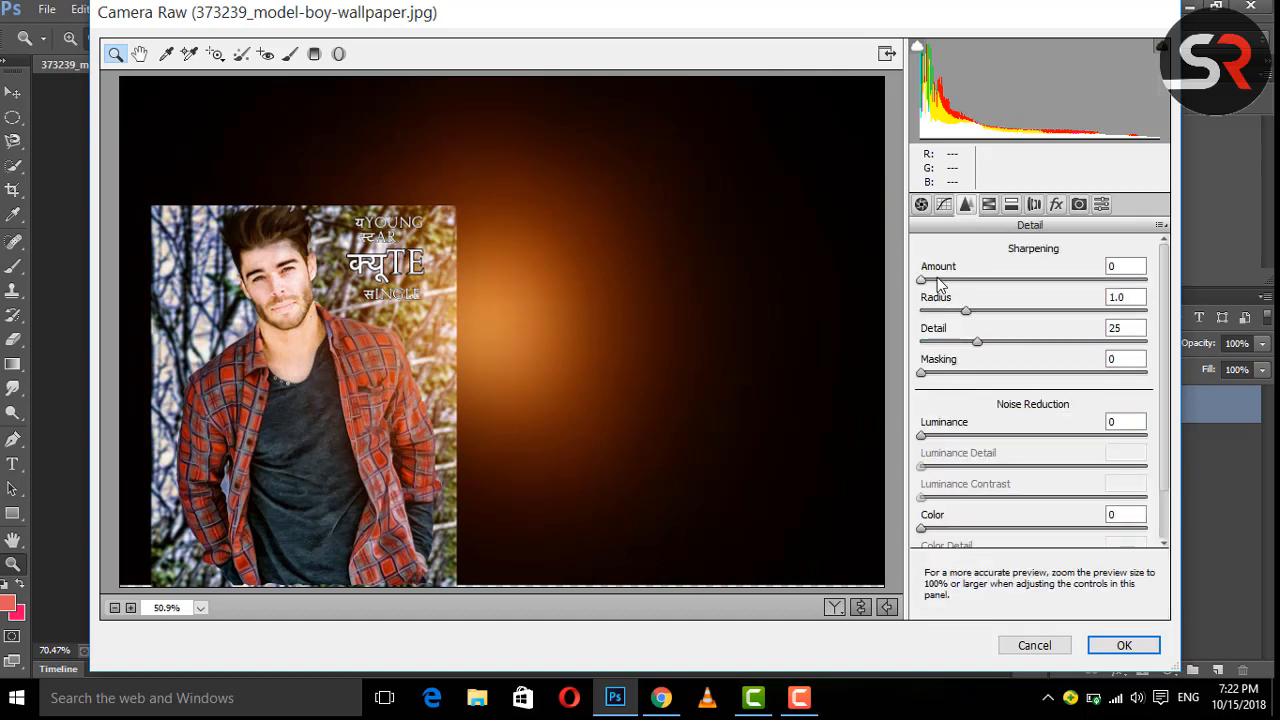
left_click(988, 205)
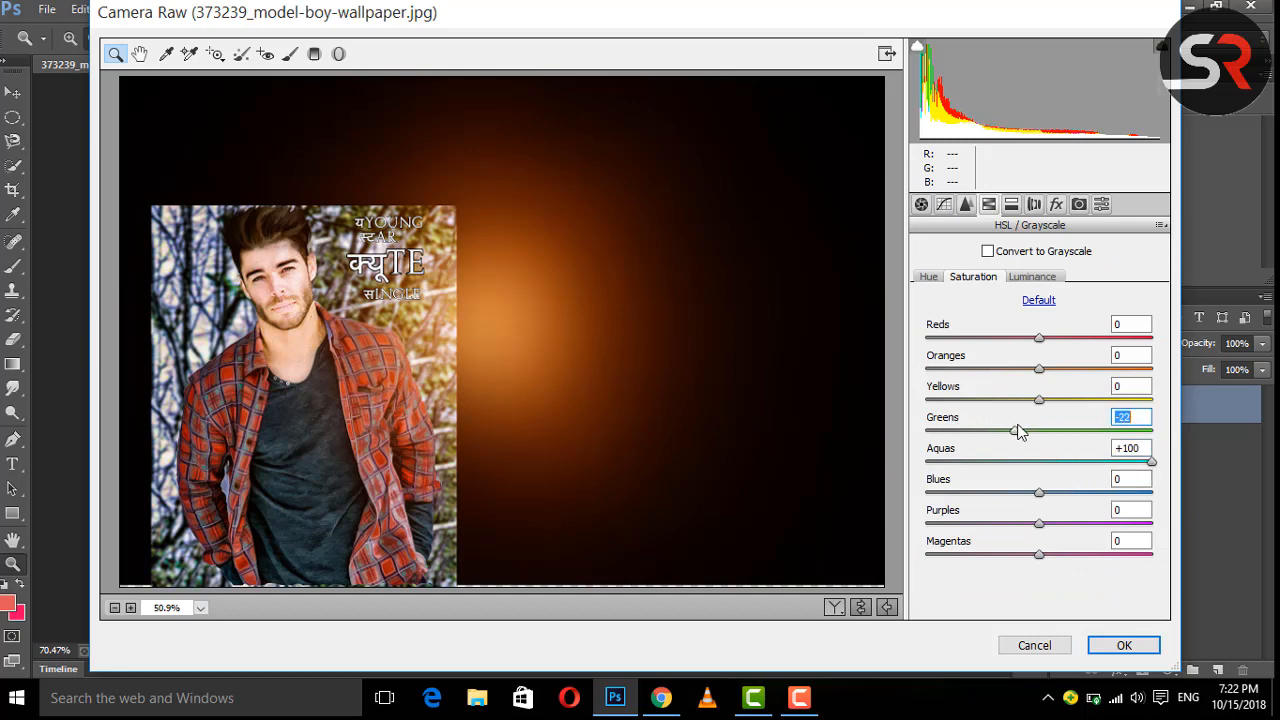
left_click(1104, 640)
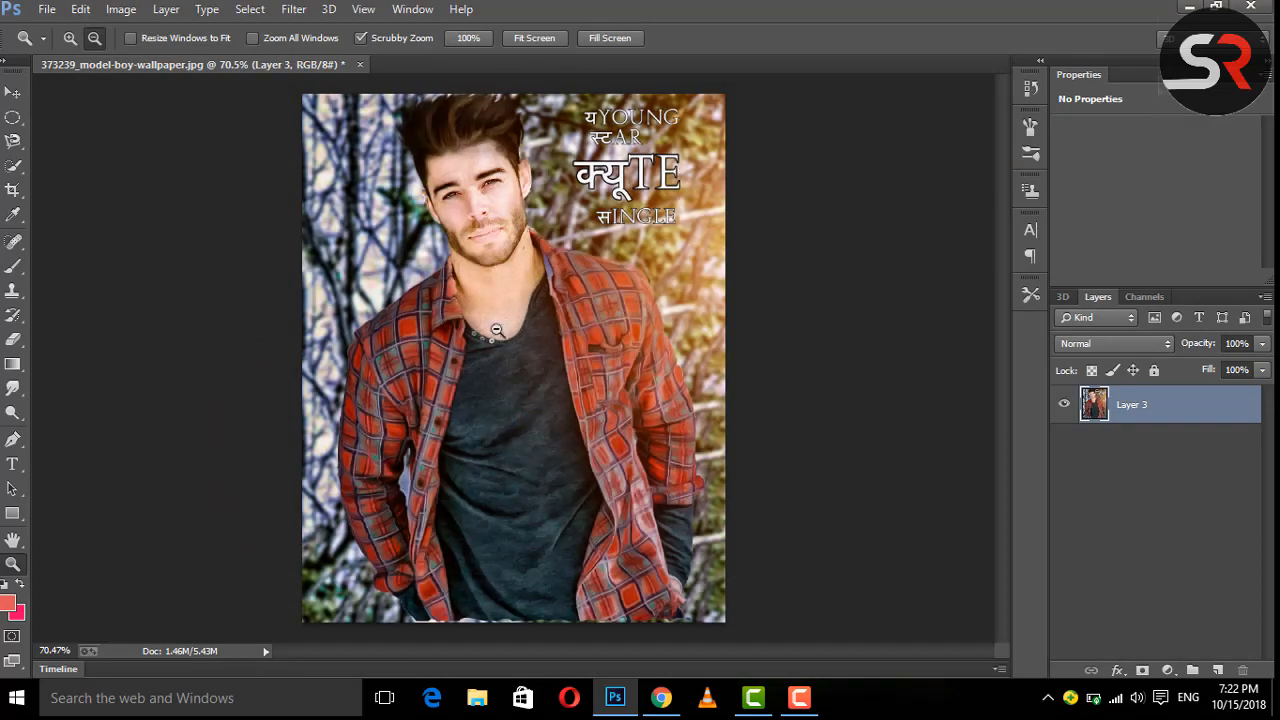
left_click_drag(587, 403, 529, 377)
left_click_drag(515, 270, 566, 303)
left_click_drag(472, 236, 408, 282)
mouse_move(543, 460)
left_mouse_down()
mouse_move(511, 371)
mouse_move(557, 446)
left_mouse_up()
left_click(803, 712)
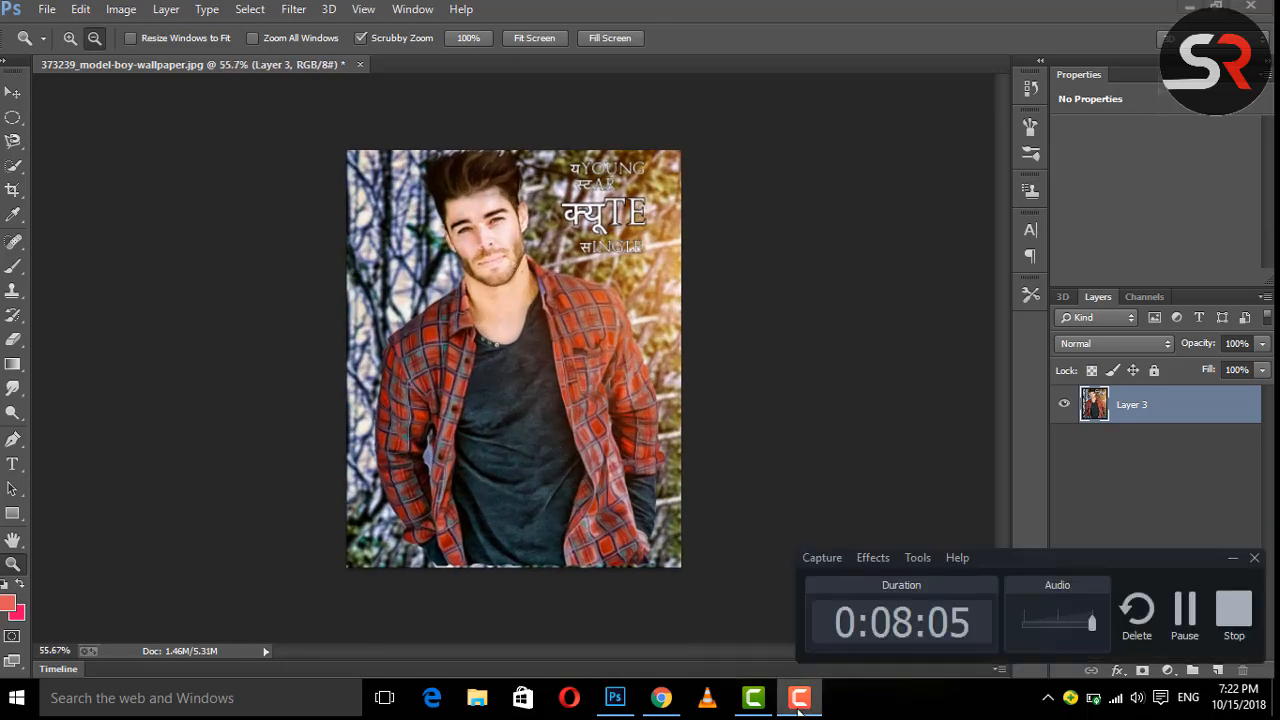